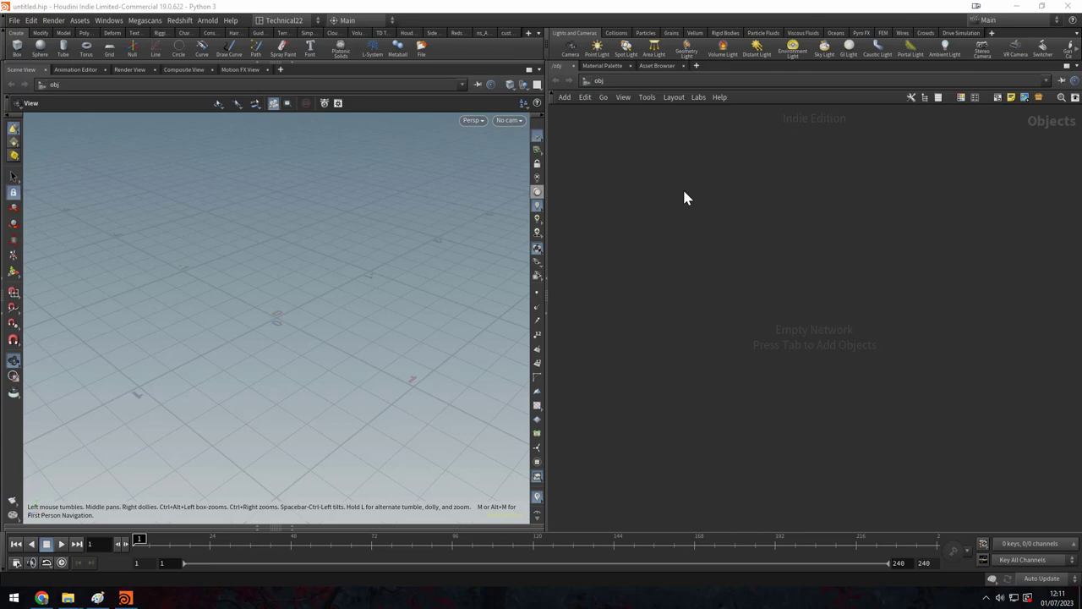
# Add a Geometry object, geo1, and go inside it.
pyautogui.press('Tab')
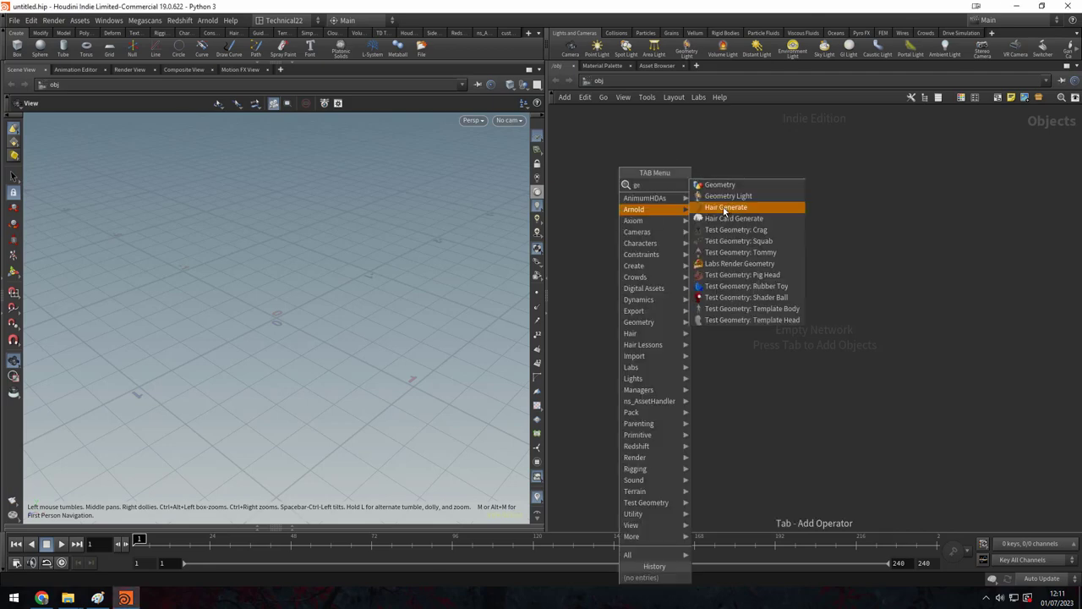
pyautogui.click(719, 180)
pyautogui.click(699, 223)
pyautogui.doubleClick(698, 225)
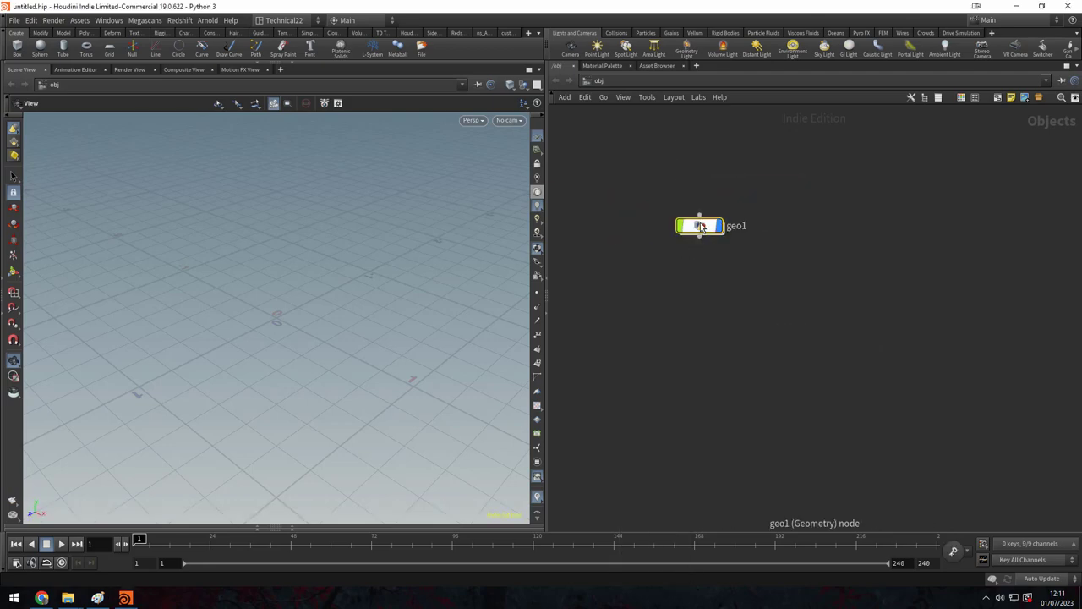
pyautogui.moveTo(546, 160); pyautogui.dragTo(493, 169)
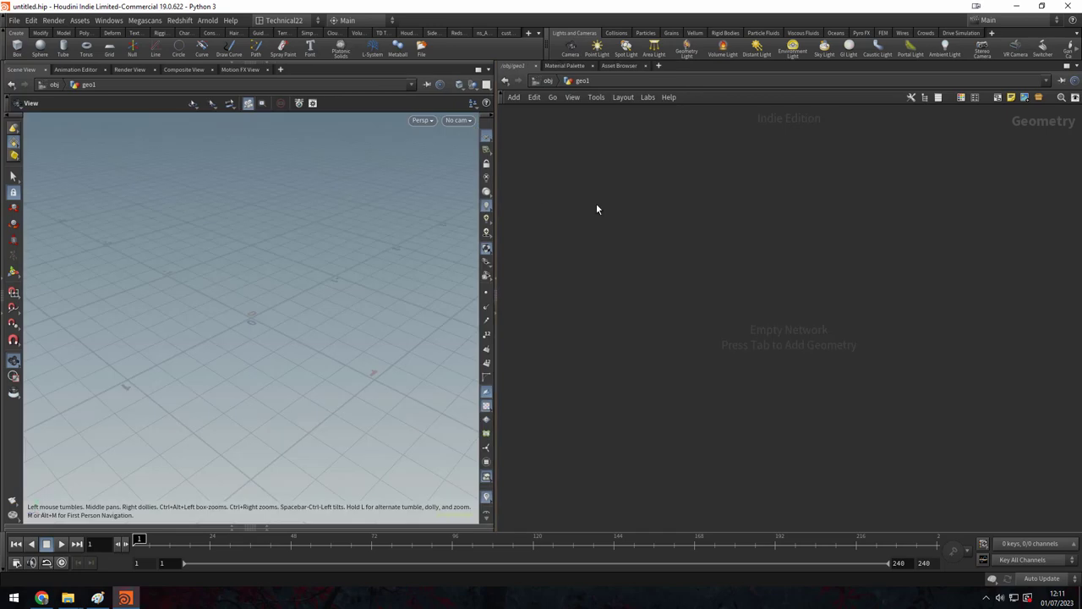
# Add a Grid node inside geo1 and set its size to 6 by 3.
pyautogui.press('Tab')
pyautogui.write('gr')
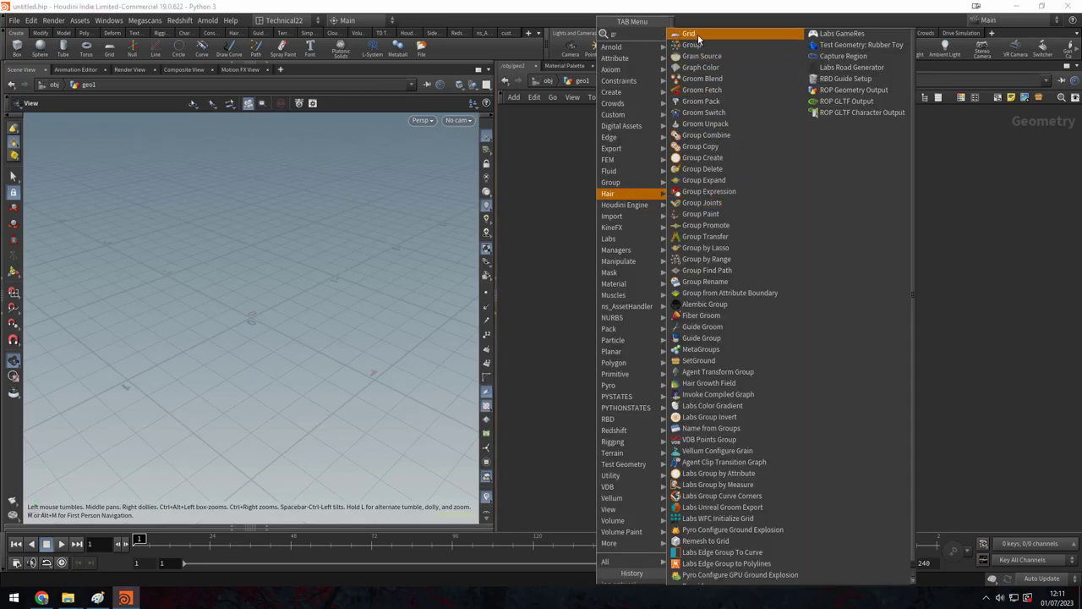
pyautogui.click(698, 34)
pyautogui.click(639, 247)
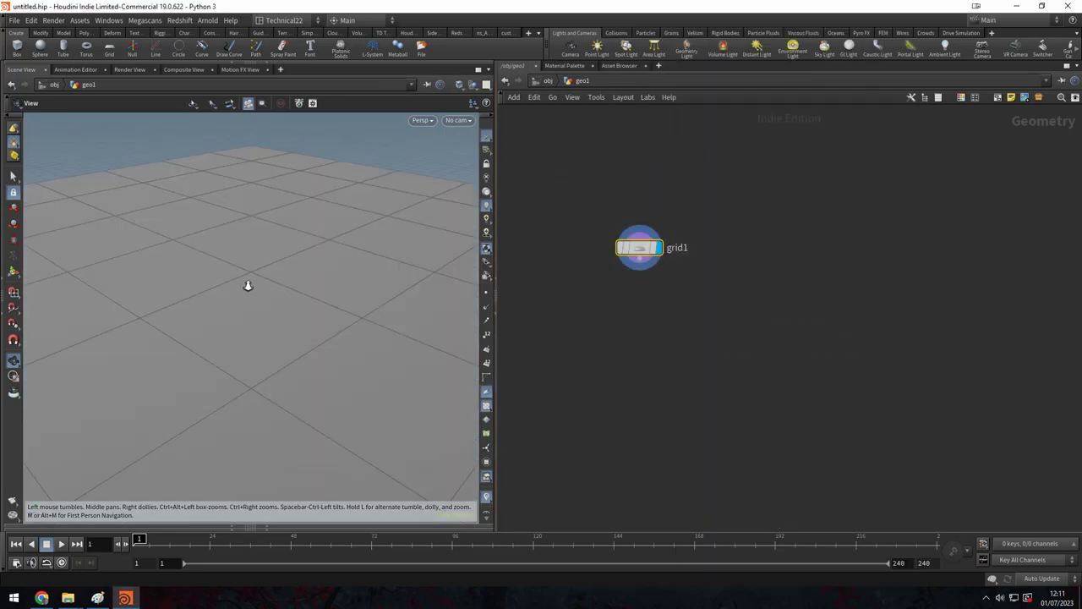
pyautogui.press('h')
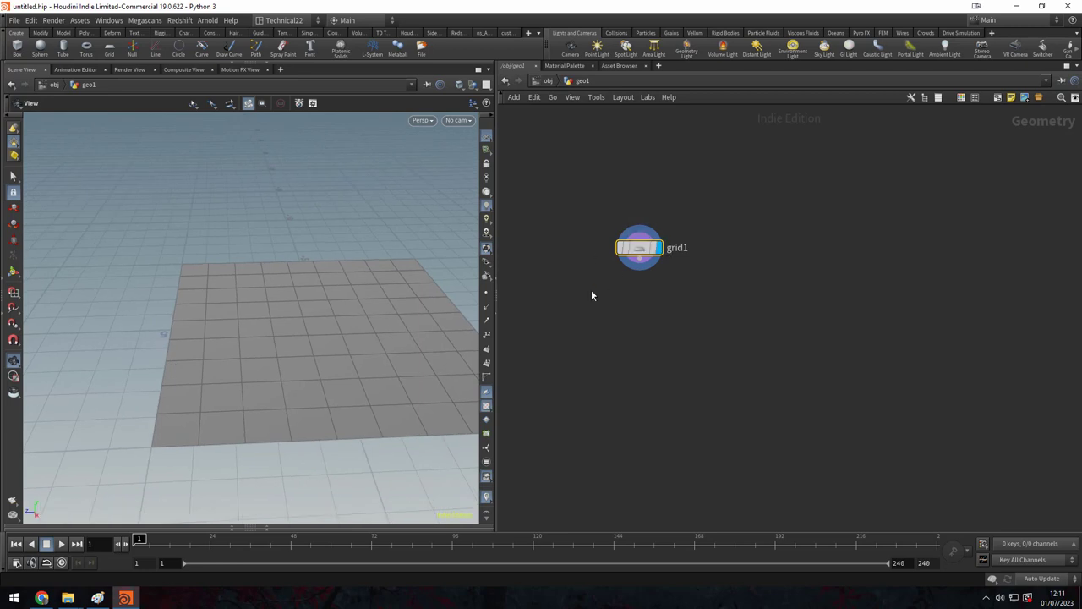
pyautogui.press('p')
pyautogui.moveTo(364, 252)
pyautogui.mouseDown()
pyautogui.moveTo(297, 275)
pyautogui.moveTo(382, 271)
pyautogui.mouseUp()
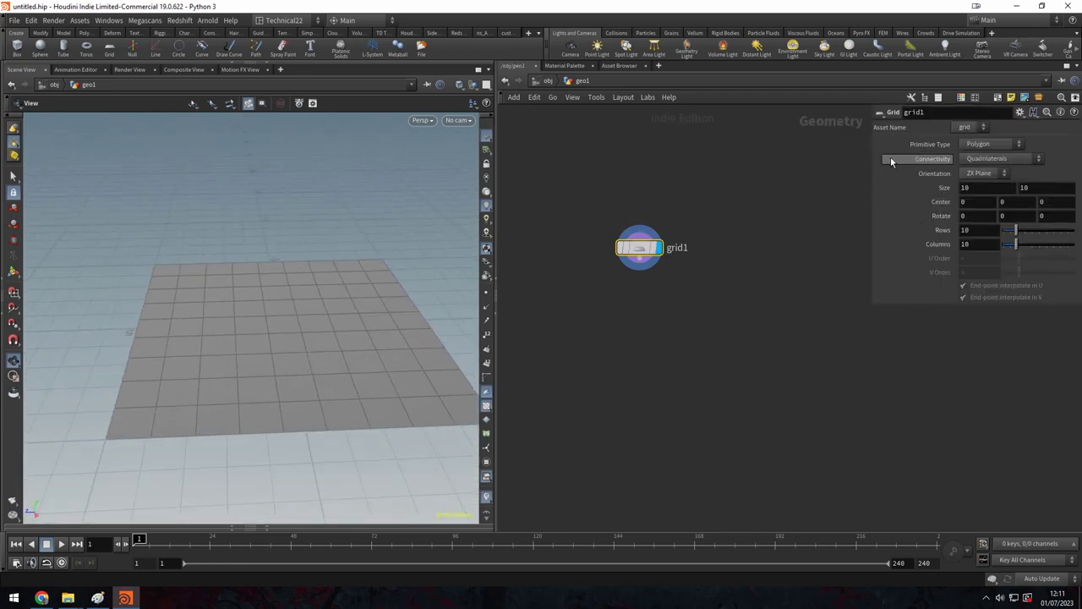
pyautogui.moveTo(873, 157); pyautogui.dragTo(824, 157)
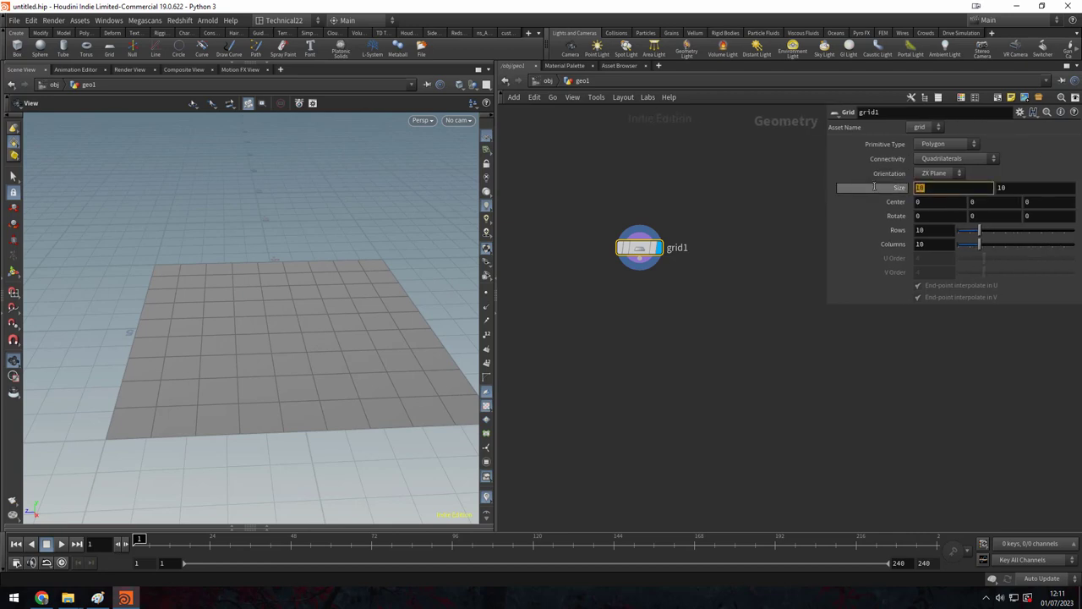
pyautogui.press('Tab')
pyautogui.write('3')
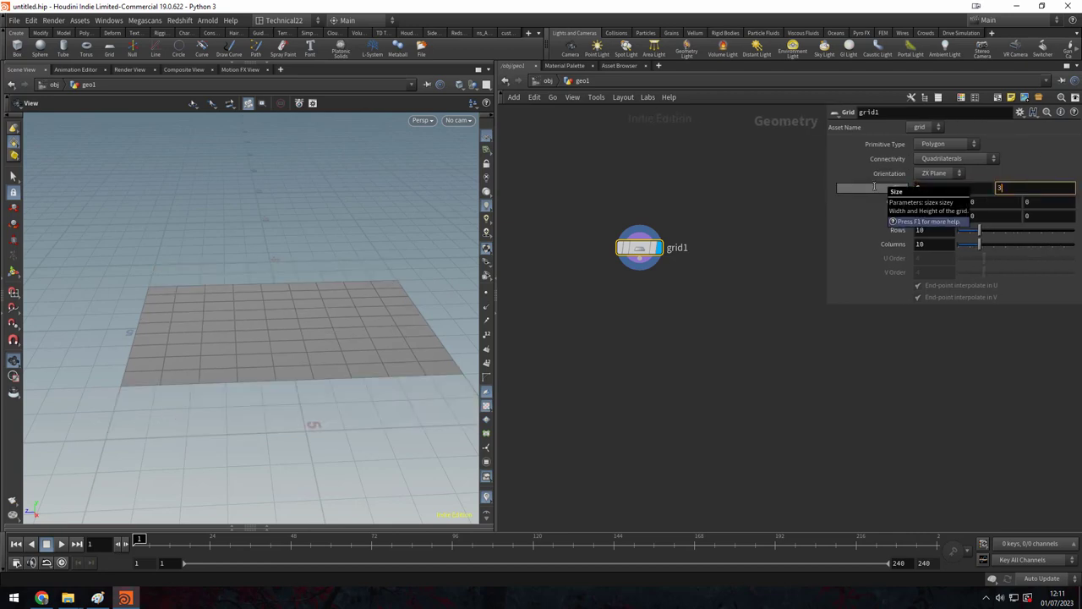
pyautogui.press('Return')
pyautogui.moveTo(254, 312)
pyautogui.mouseDown()
pyautogui.moveTo(413, 338)
pyautogui.moveTo(330, 326)
pyautogui.moveTo(375, 316)
pyautogui.mouseUp()
# Add a Scatter node under grid1 with a total count of 100000 points and display it.
pyautogui.press('Tab')
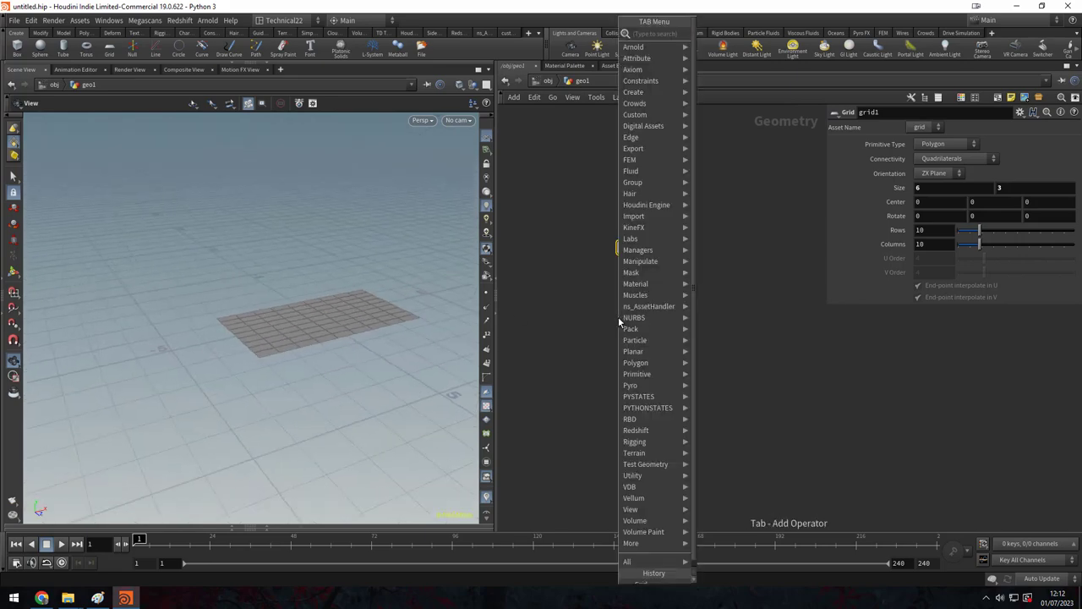
pyautogui.click(727, 37)
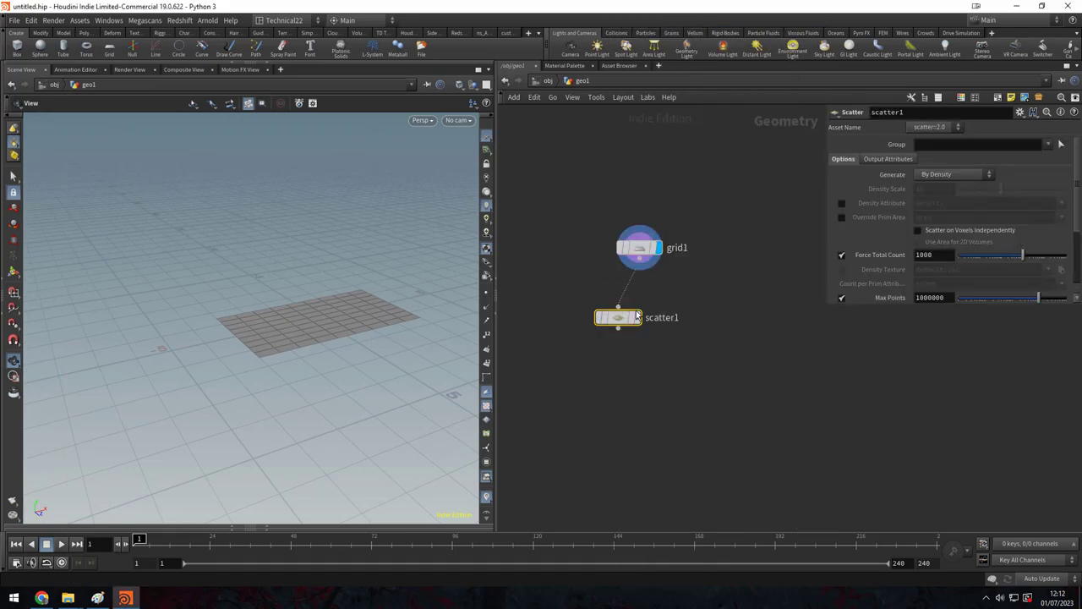
pyautogui.moveTo(618, 318); pyautogui.dragTo(640, 301)
pyautogui.click(947, 253)
pyautogui.write('00')
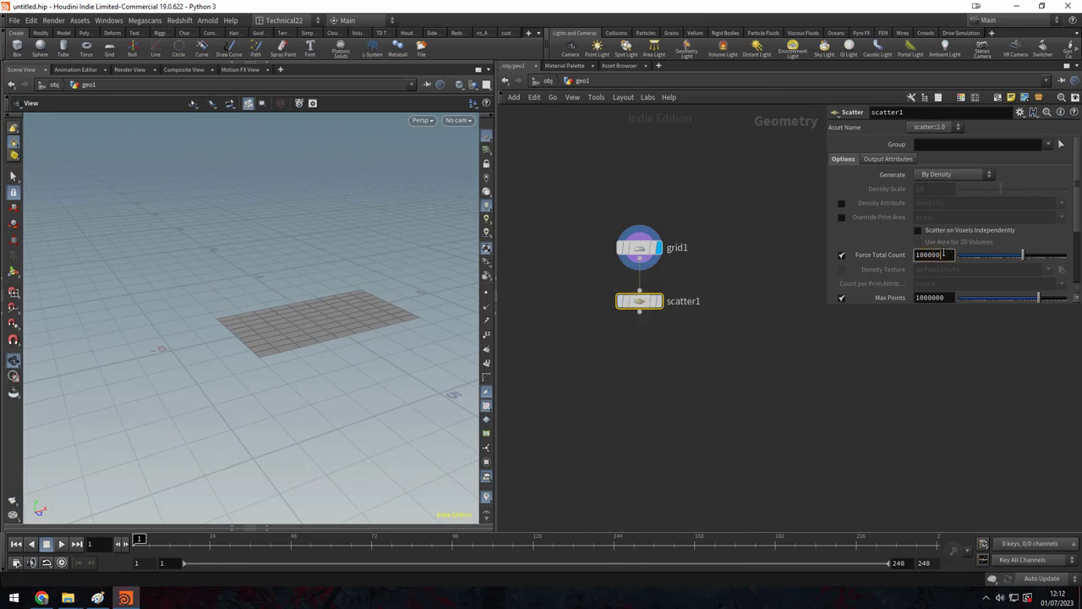
pyautogui.press('Return')
pyautogui.scroll(-2, 1023, 269)
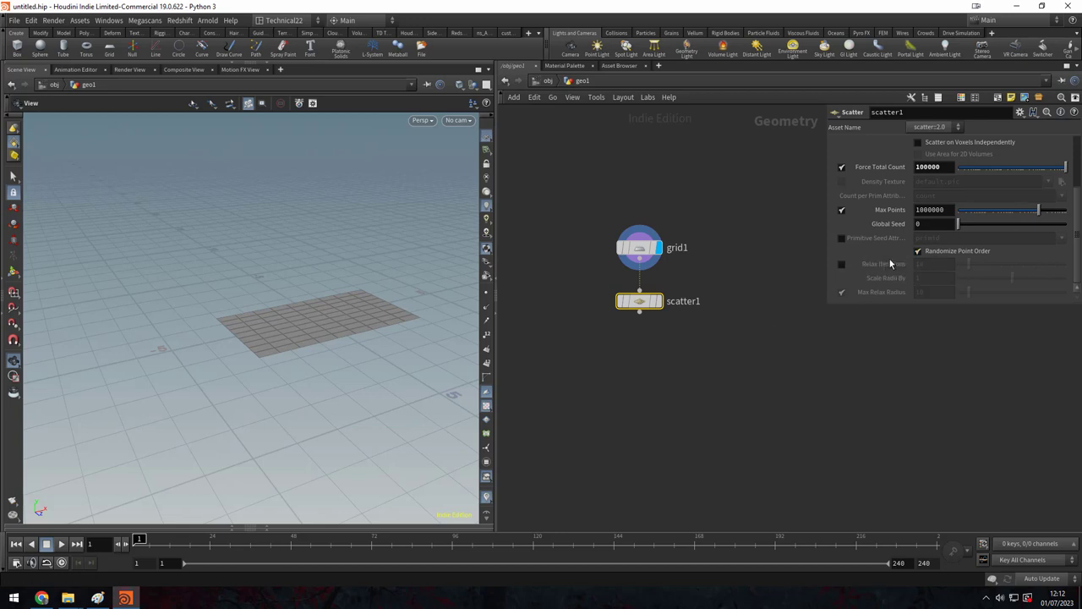
pyautogui.click(658, 302)
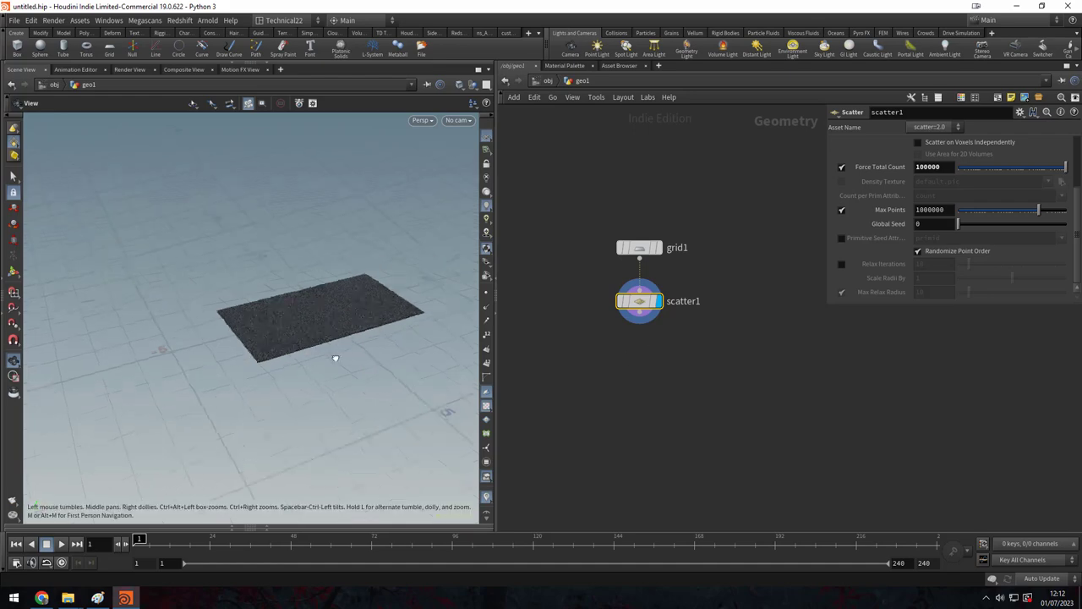
pyautogui.scroll(5, 367, 302)
pyautogui.scroll(-1, 449, 266)
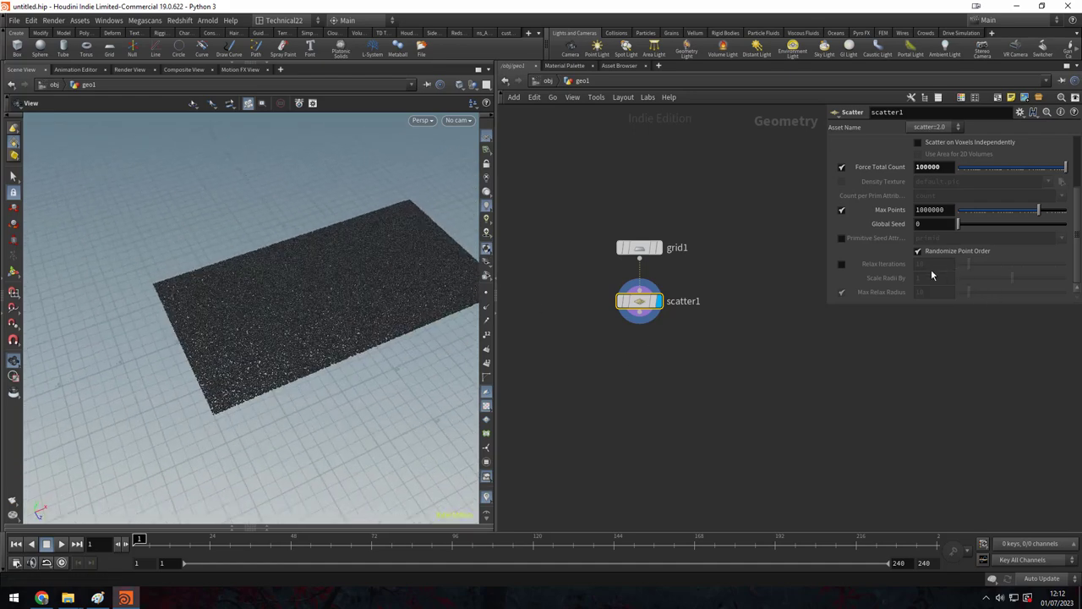
pyautogui.moveTo(694, 302); pyautogui.dragTo(682, 253, button='middle')
pyautogui.moveTo(336, 256)
pyautogui.mouseDown()
pyautogui.moveTo(279, 251)
pyautogui.moveTo(307, 300)
pyautogui.mouseUp()
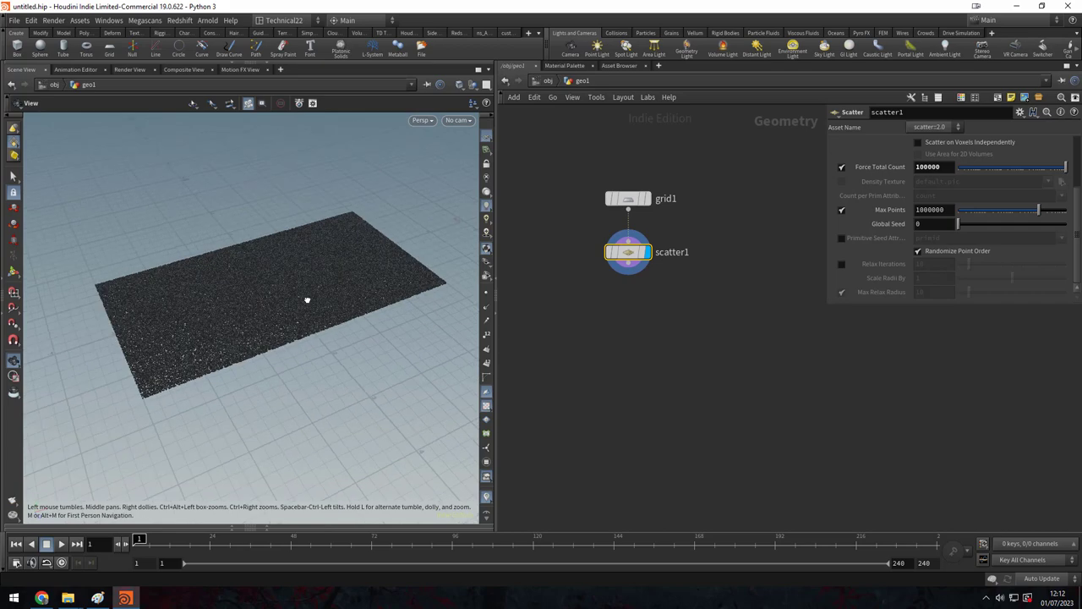
# Add an Attribute Noise node after scatter1 that writes a density attribute instead of pscale.
pyautogui.click(629, 271)
pyautogui.click(618, 314)
pyautogui.write('at')
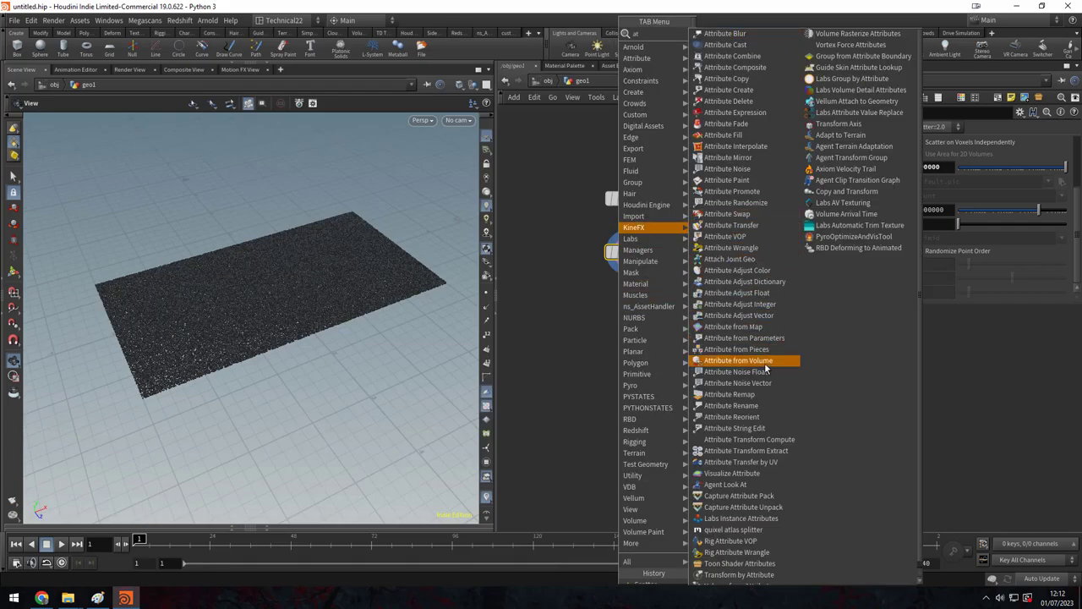
pyautogui.press('Escape')
pyautogui.moveTo(695, 290); pyautogui.dragTo(592, 337)
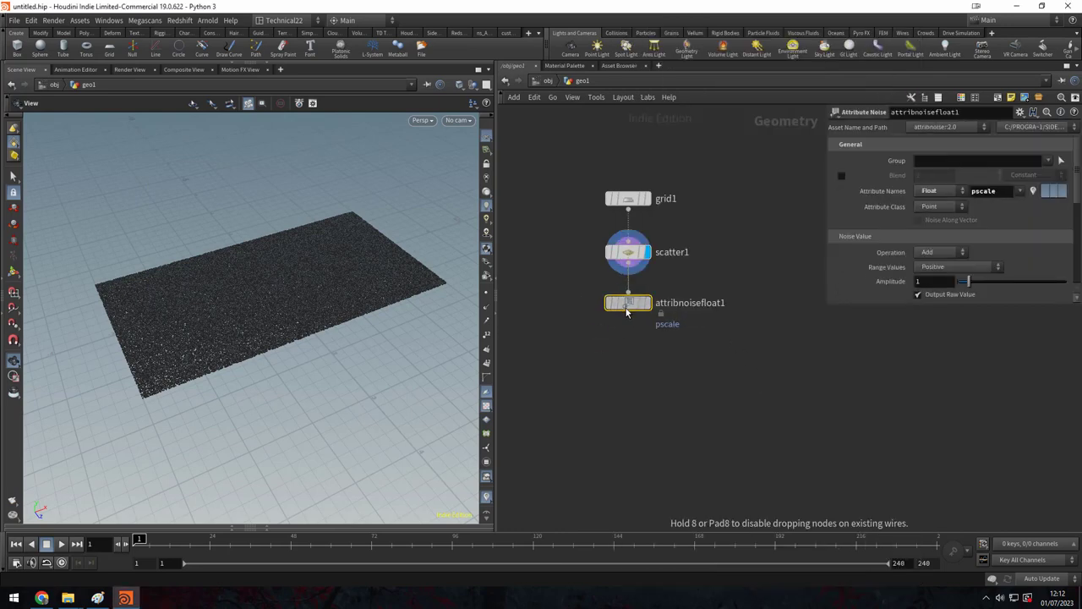
pyautogui.moveTo(824, 159); pyautogui.dragTo(788, 160)
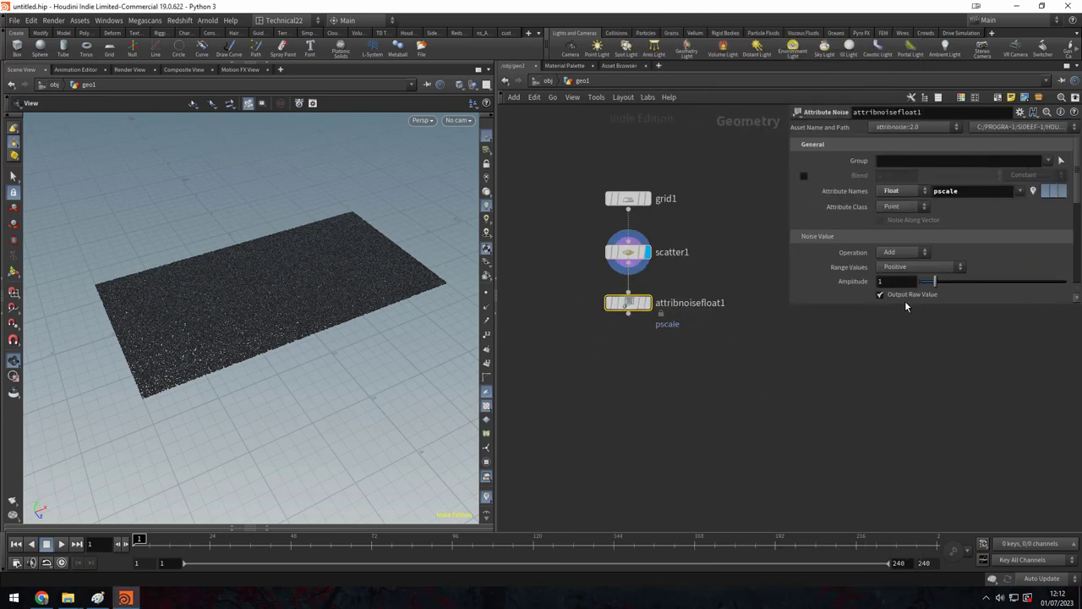
pyautogui.moveTo(905, 303); pyautogui.dragTo(905, 433)
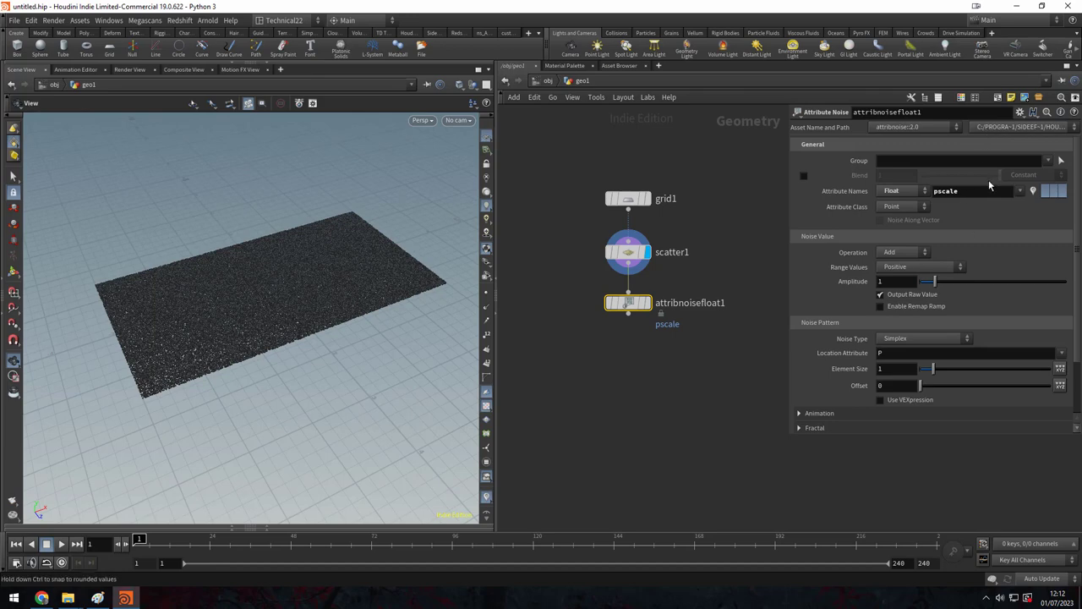
pyautogui.doubleClick(933, 196)
pyautogui.write('densi')
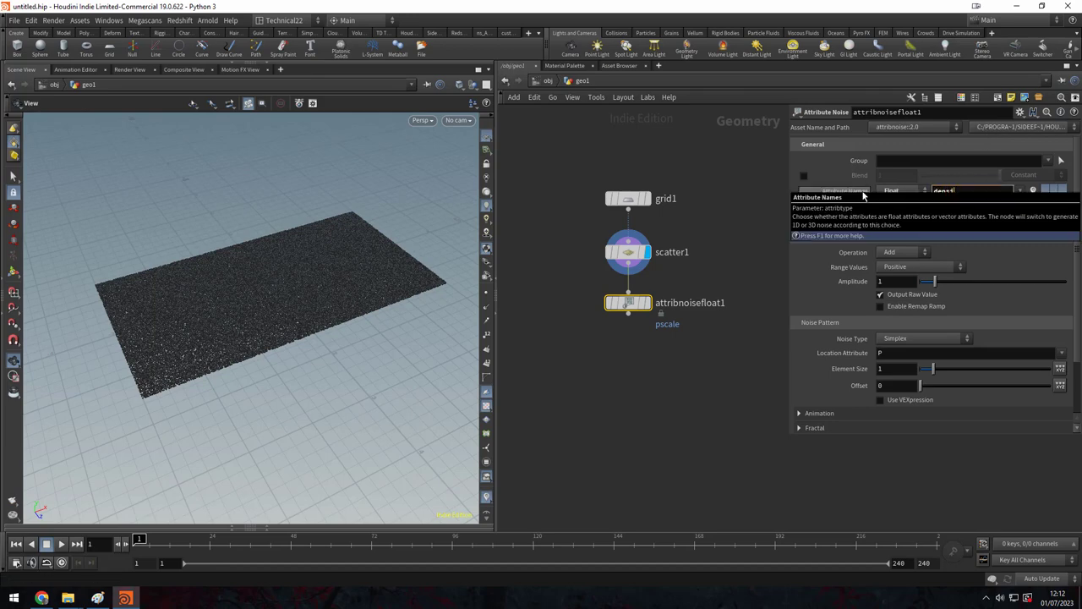
pyautogui.write('ty')
pyautogui.press('Return')
# Duplicate the noise node below and change the copy's attribute to temperature.
pyautogui.moveTo(628, 302)
pyautogui.keyDown('alt'); pyautogui.mouseDown()
pyautogui.moveTo(636, 380)
pyautogui.moveTo(629, 362)
pyautogui.mouseUp(); pyautogui.keyUp('alt')
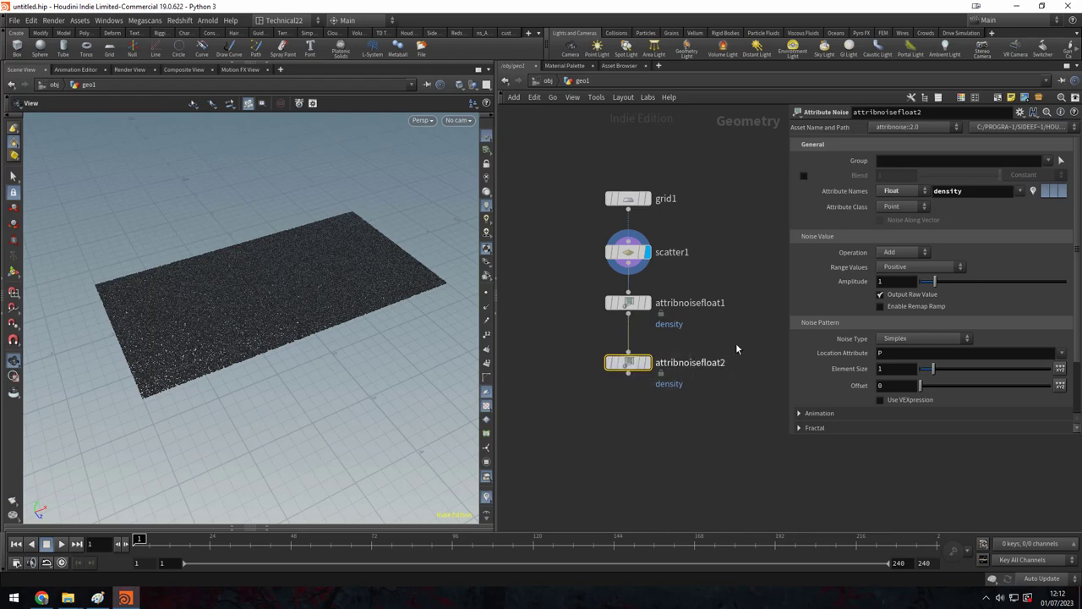
pyautogui.doubleClick(955, 186)
pyautogui.write('tem')
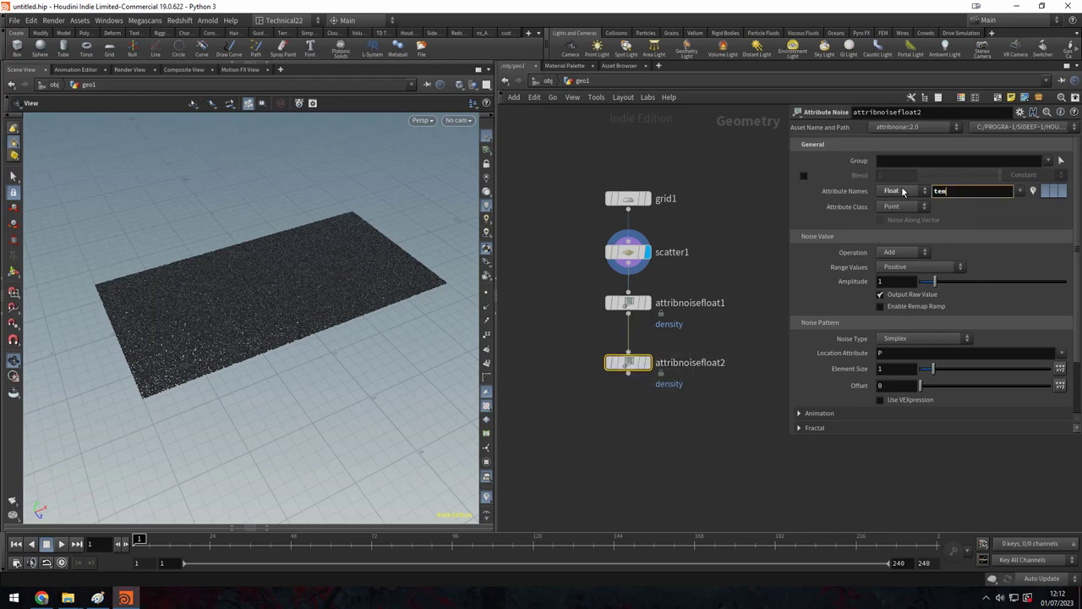
pyautogui.write('perature')
pyautogui.press('Return')
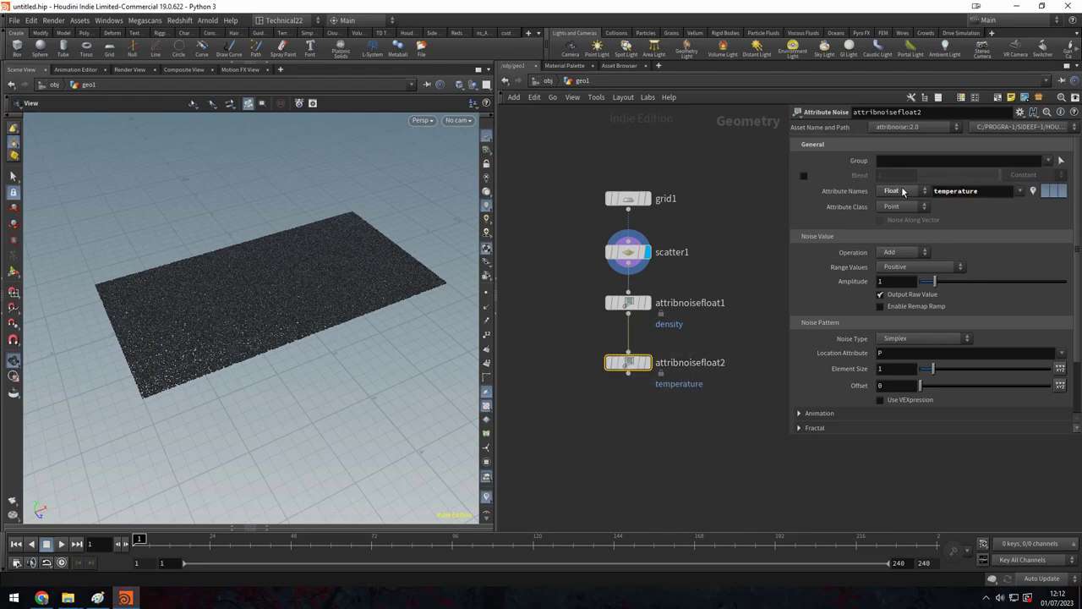
pyautogui.click(668, 295)
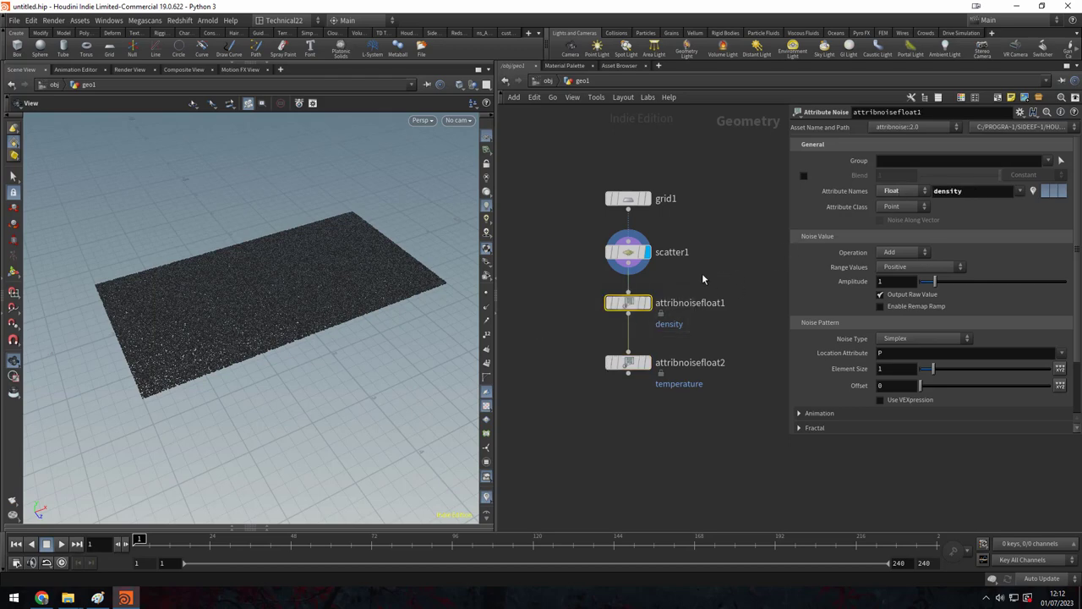
# On the density noise, switch the range to Min/Max, raise the max, and set element size 1.57.
pyautogui.click(922, 266)
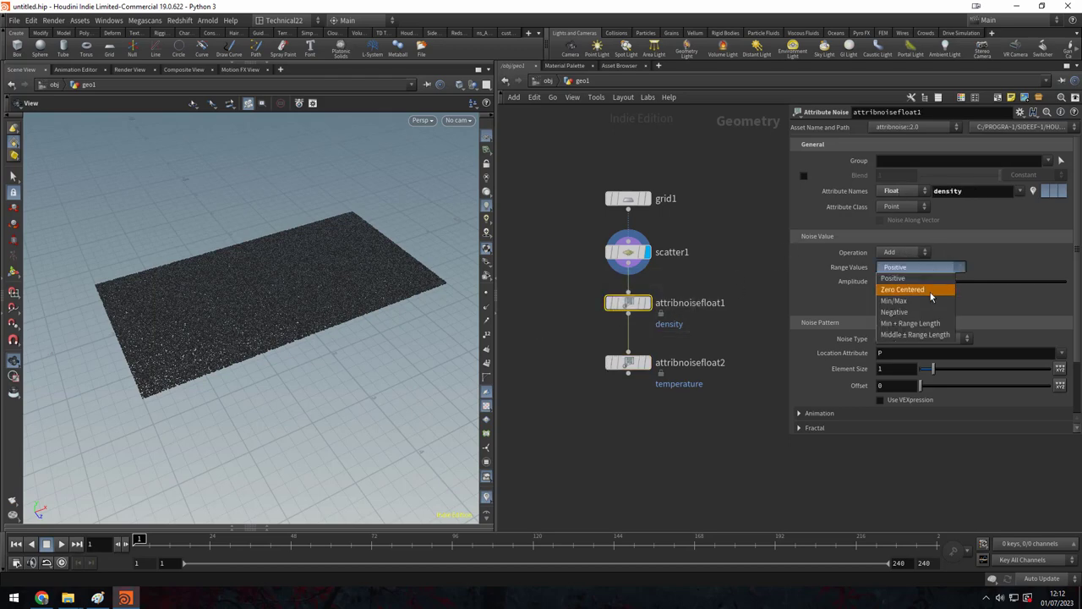
pyautogui.click(935, 296)
pyautogui.moveTo(941, 302); pyautogui.dragTo(1004, 302)
pyautogui.scroll(-2, 933, 325)
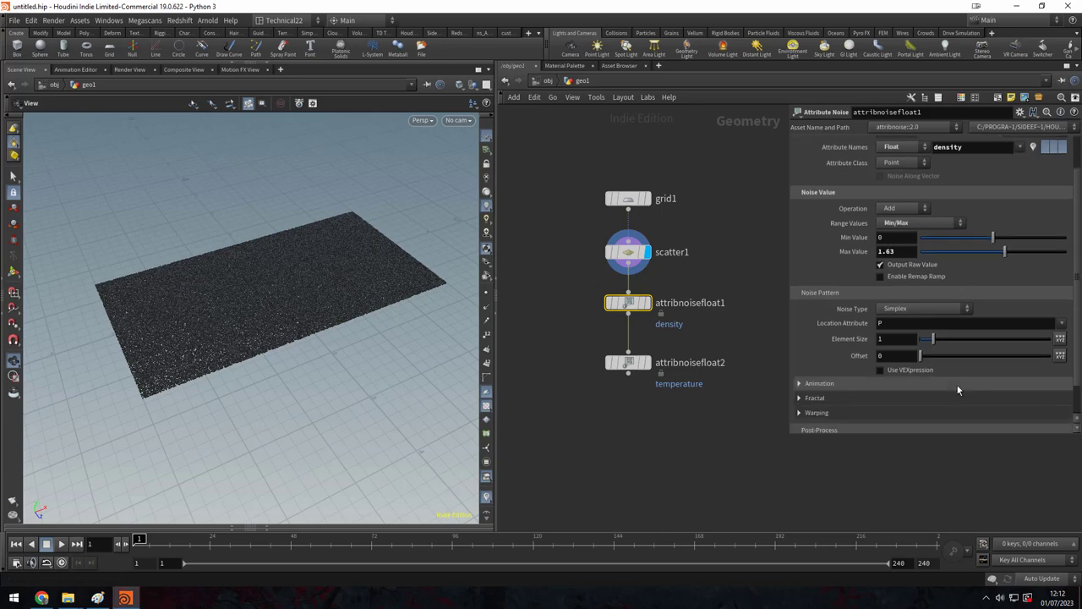
pyautogui.moveTo(933, 325); pyautogui.dragTo(941, 326)
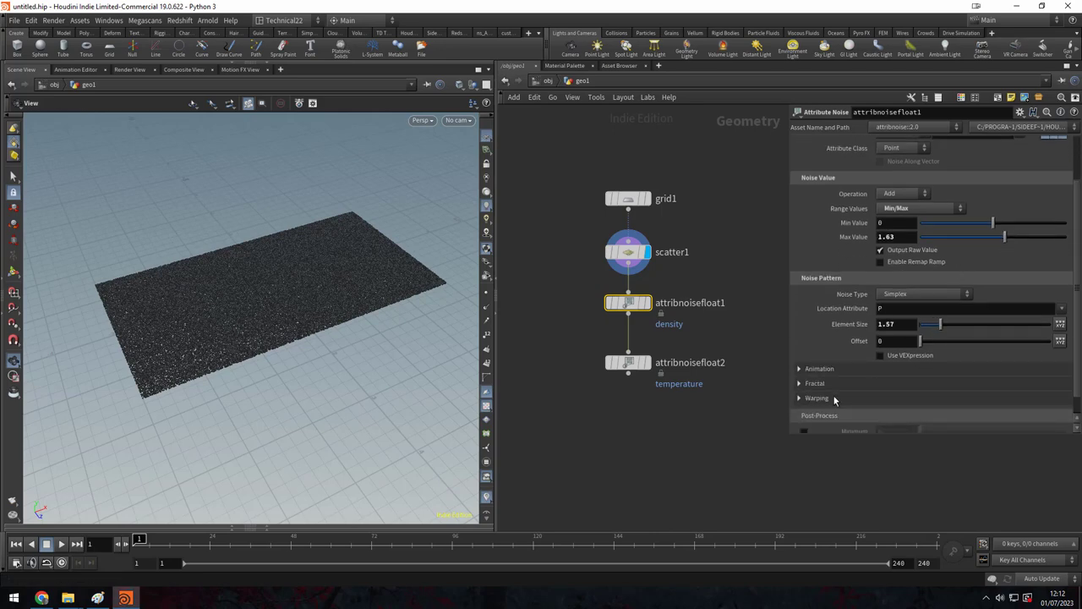
pyautogui.click(837, 369)
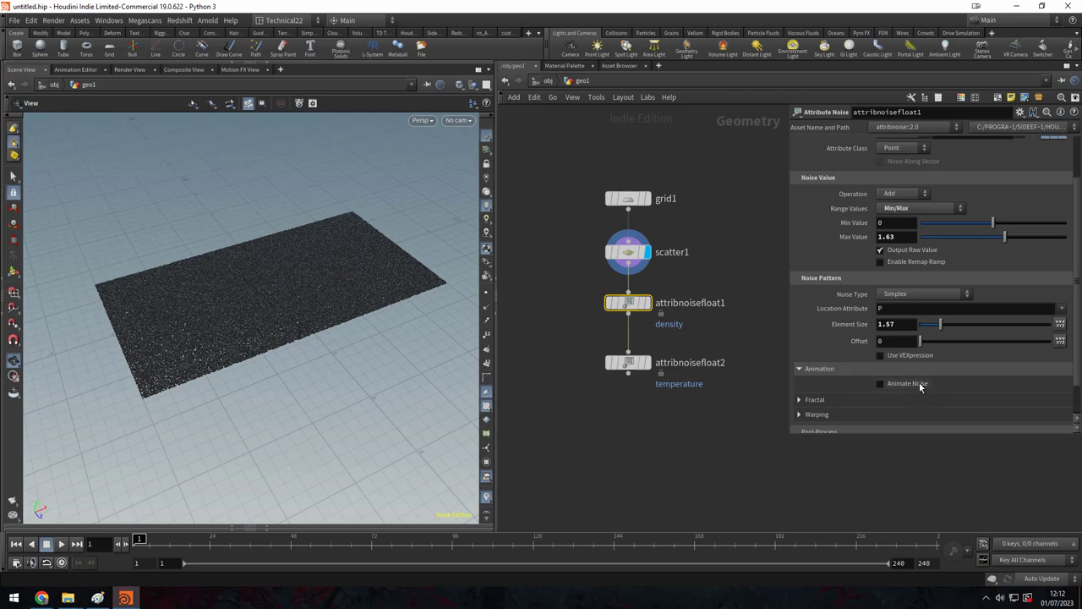
# Give the temperature noise a Min/Max range up to 4.73, Animate Noise on, and a larger element size.
pyautogui.click(627, 362)
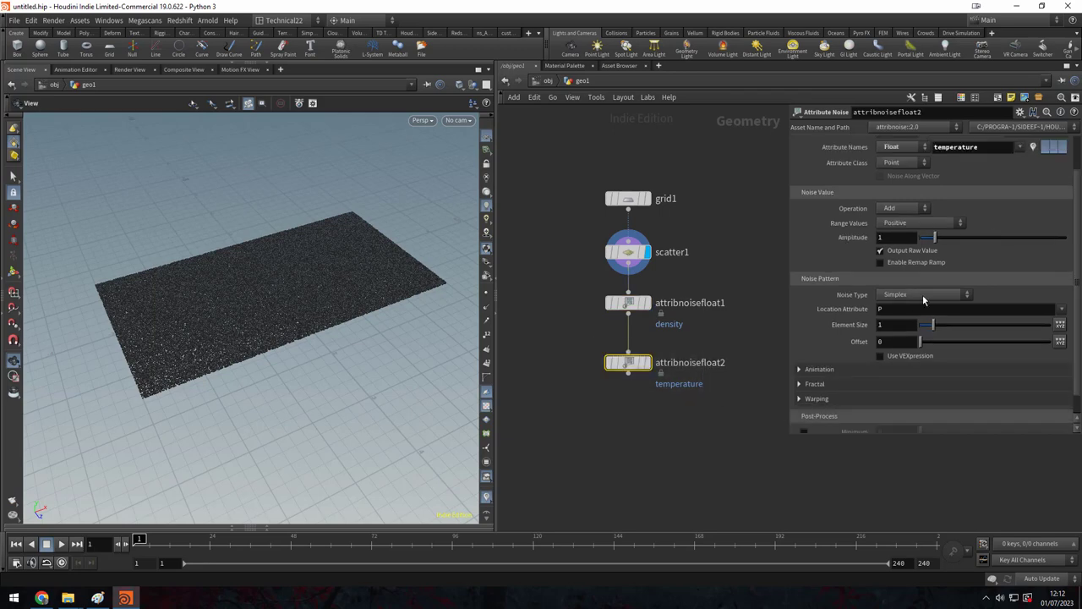
pyautogui.click(909, 210)
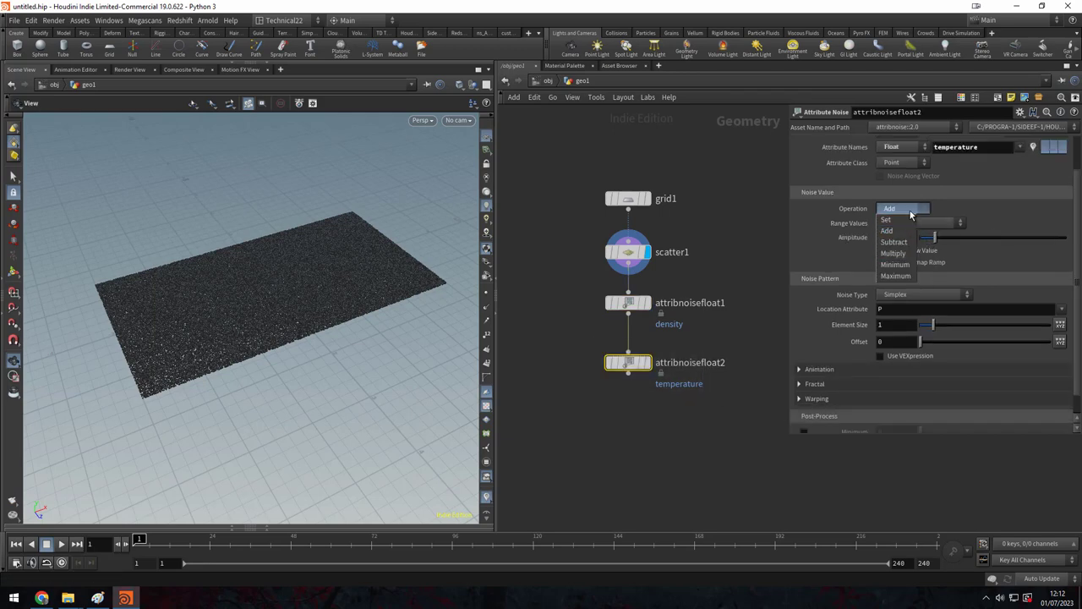
pyautogui.click(911, 210)
pyautogui.click(918, 223)
pyautogui.click(935, 253)
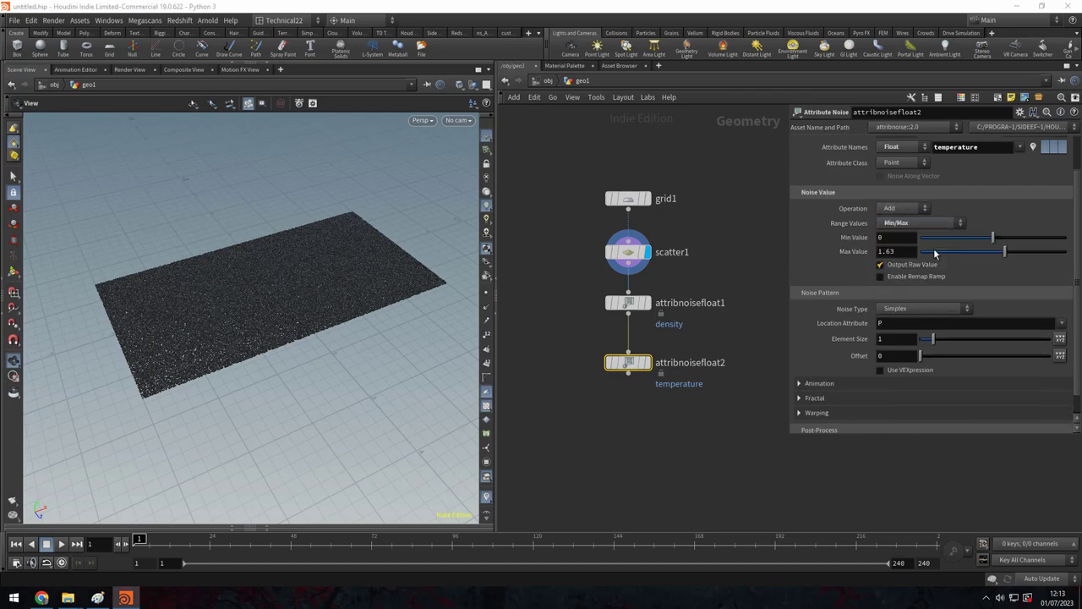
pyautogui.moveTo(1005, 252); pyautogui.dragTo(1027, 252)
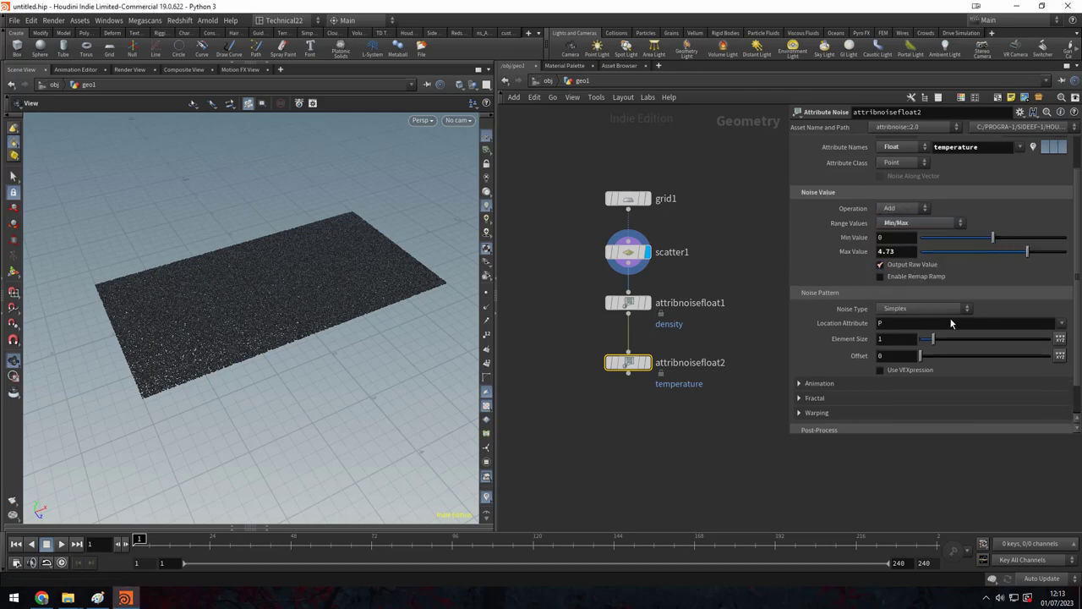
pyautogui.click(874, 385)
pyautogui.click(882, 398)
pyautogui.scroll(-1, 946, 397)
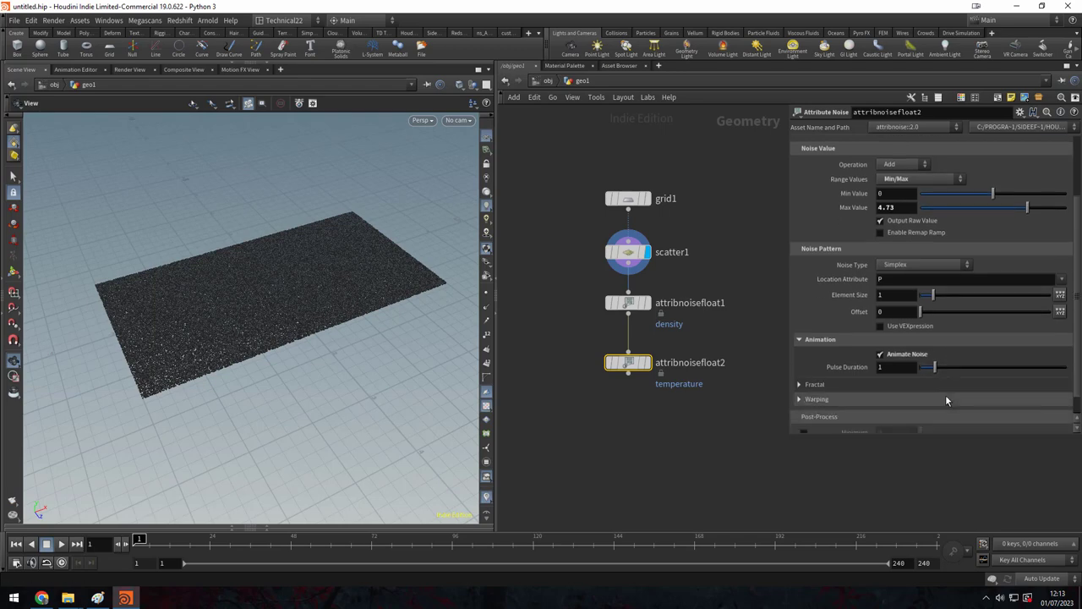
pyautogui.moveTo(933, 294); pyautogui.dragTo(954, 295)
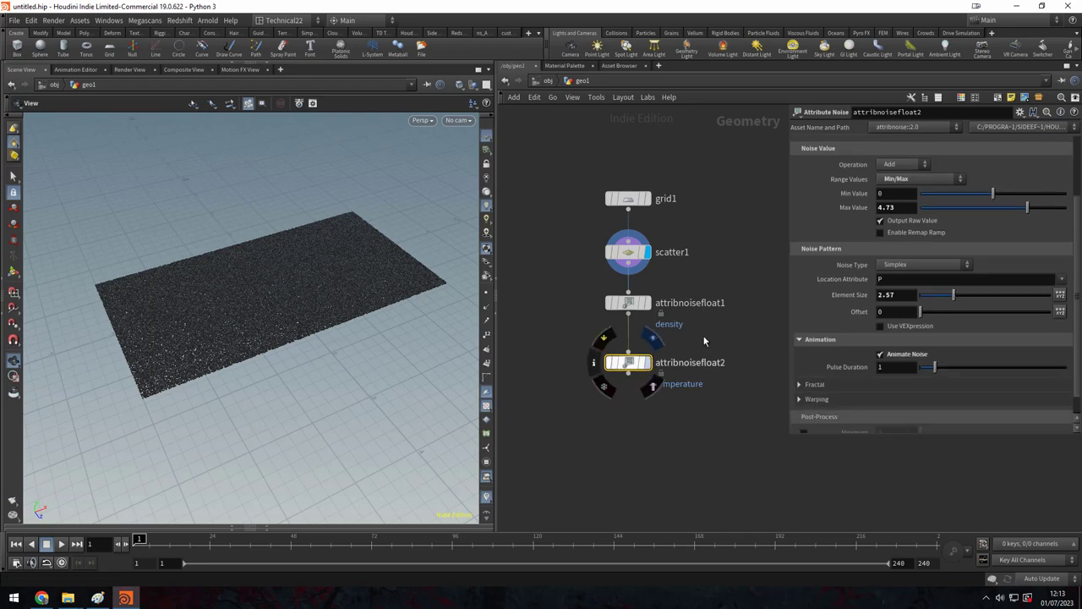
# Display the temperature noise node and preview temperature as a coloured heat map on the points.
pyautogui.press('r')
pyautogui.scroll(2, 1059, 207)
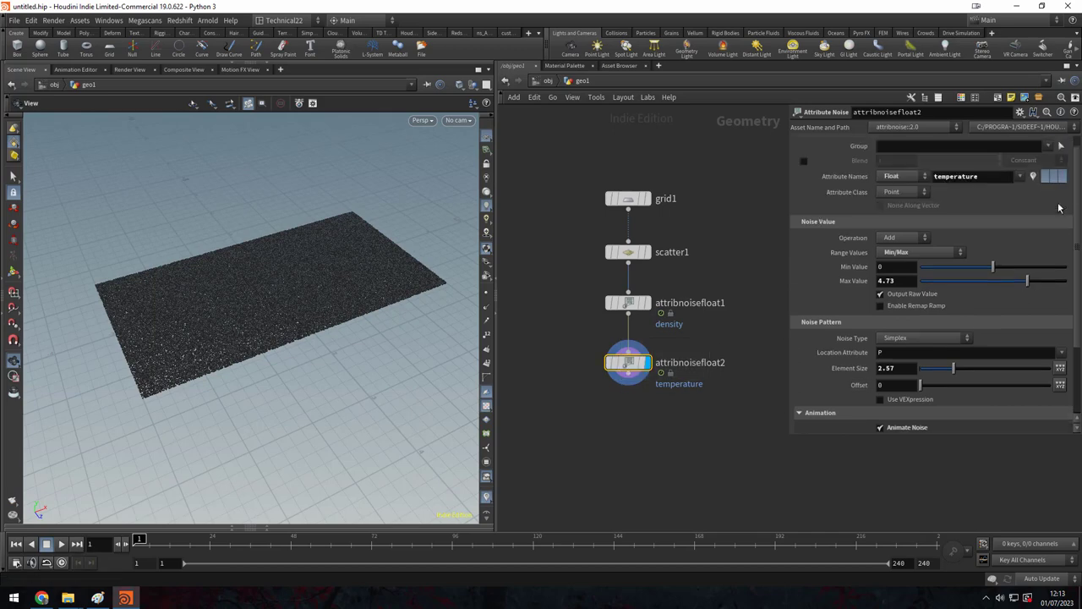
pyautogui.scroll(1, 1058, 208)
pyautogui.click(1063, 193)
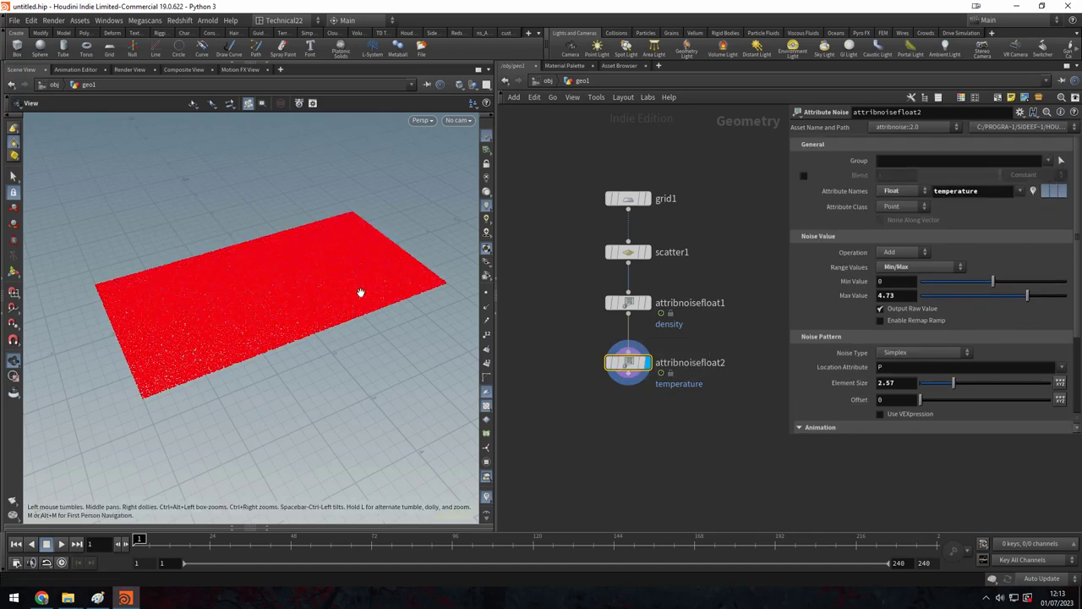
pyautogui.moveTo(358, 290); pyautogui.dragTo(351, 343)
pyautogui.click(630, 303)
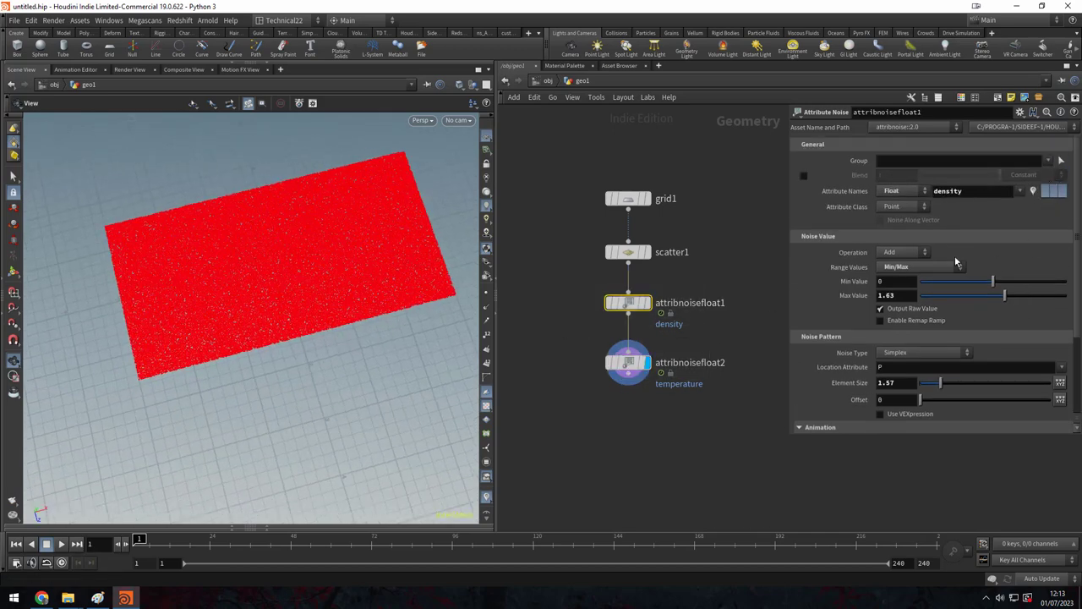
pyautogui.click(1031, 192)
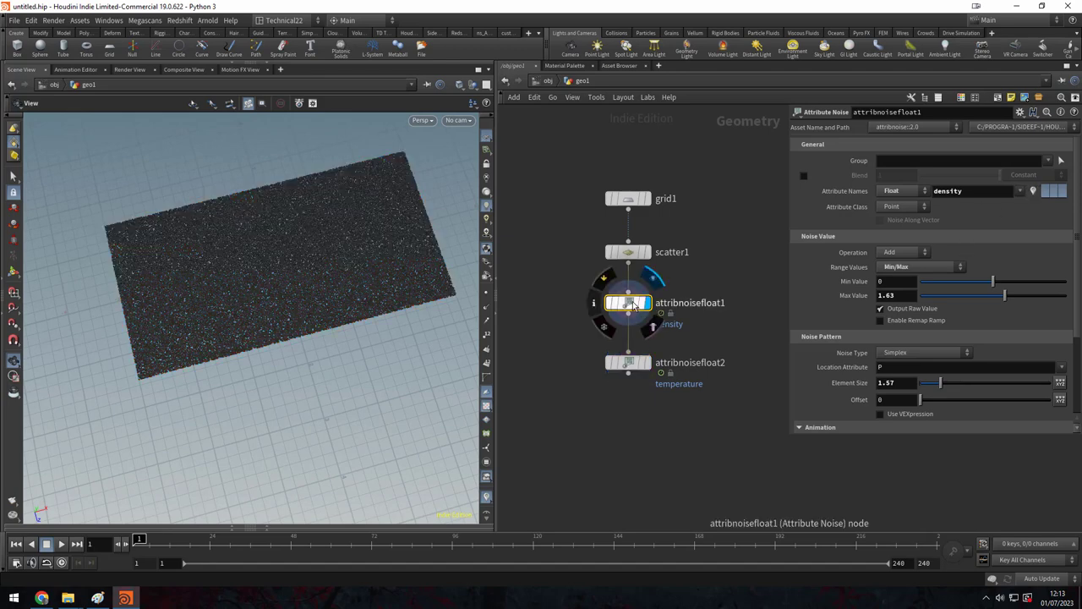
pyautogui.click(1033, 193)
pyautogui.moveTo(273, 290); pyautogui.dragTo(321, 279)
pyautogui.moveTo(693, 337); pyautogui.dragTo(612, 395)
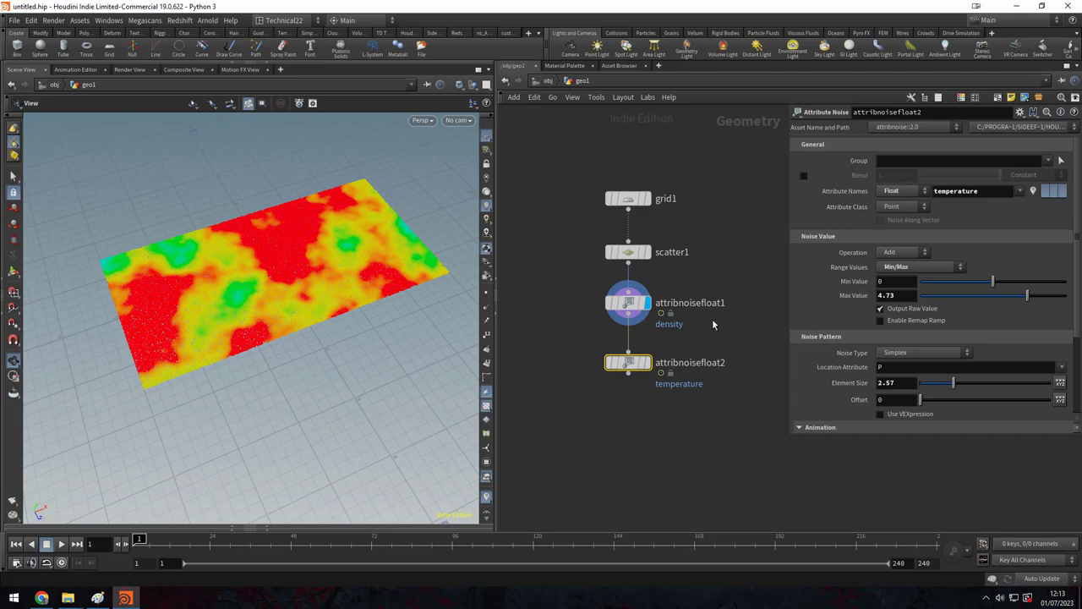
pyautogui.click(647, 362)
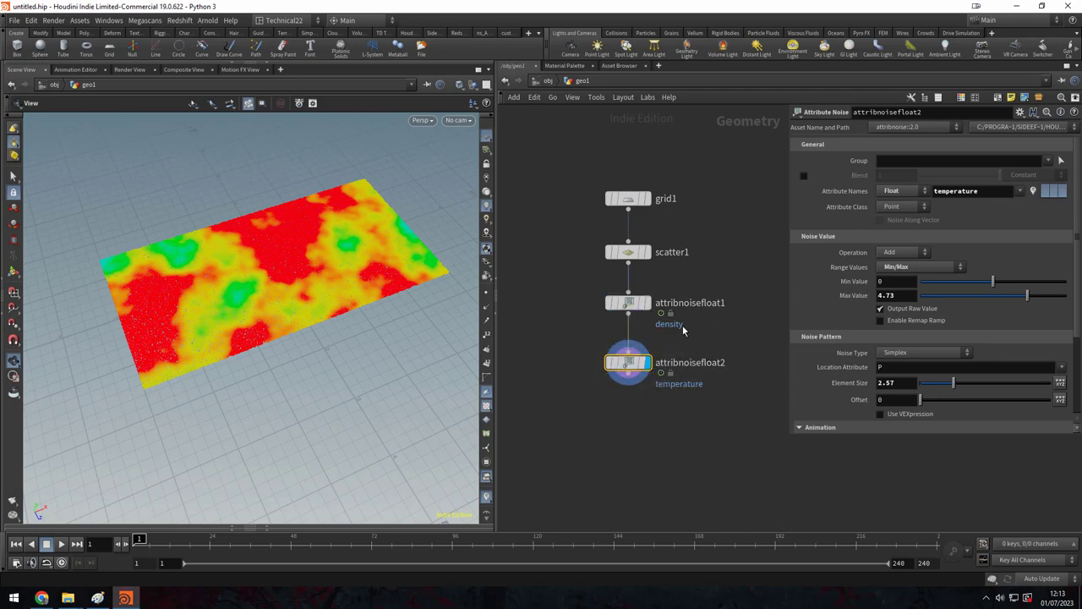
pyautogui.click(1031, 191)
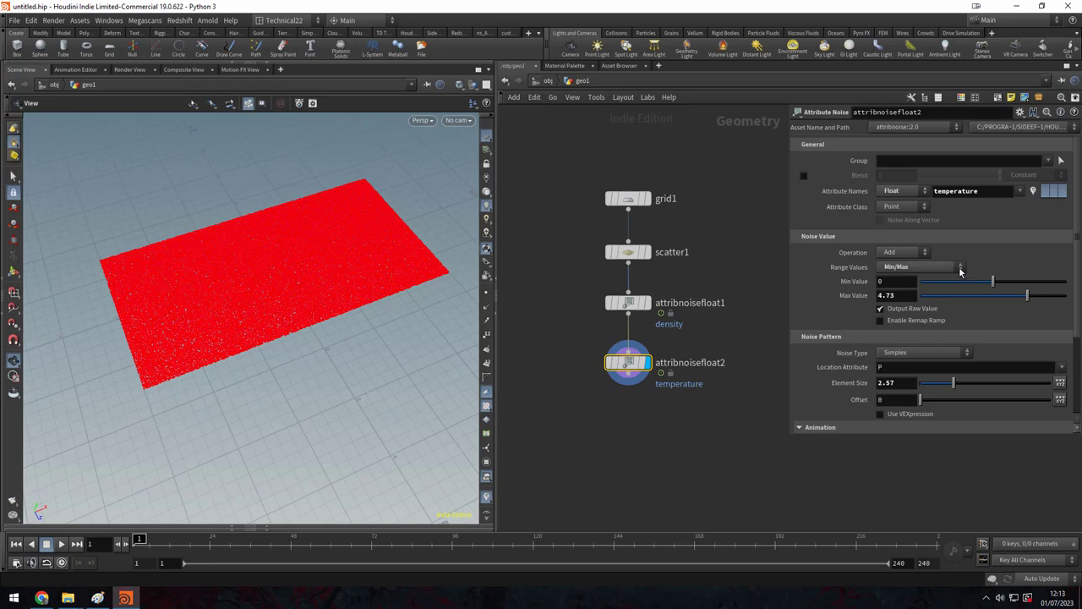
# Lower the temperature noise max value to 1.86 and set its element size to 2.78.
pyautogui.scroll(-1, 979, 293)
pyautogui.scroll(-1, 979, 293)
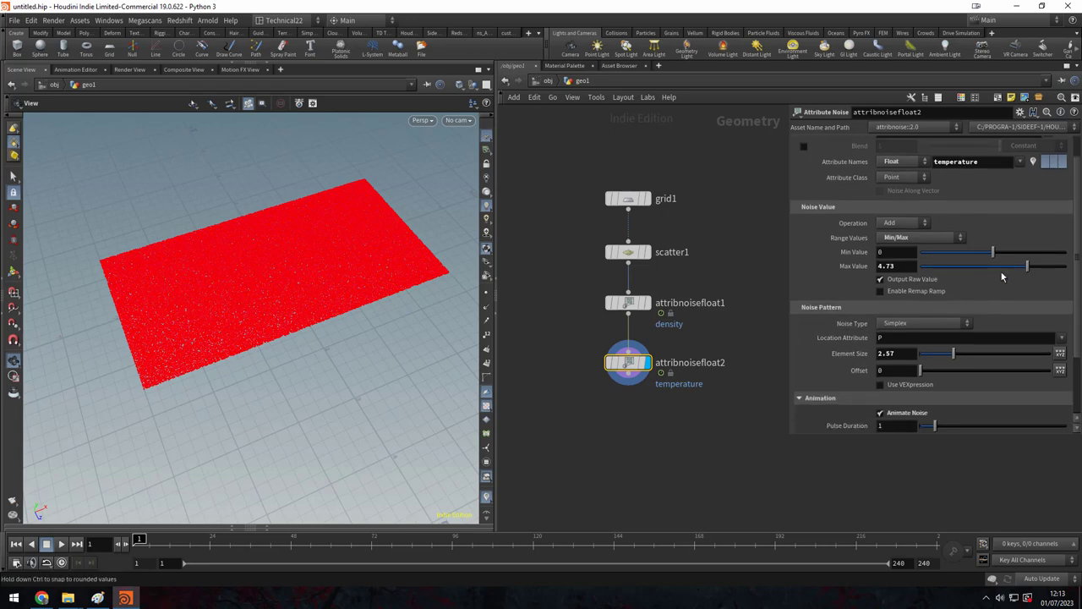
pyautogui.moveTo(1028, 266)
pyautogui.mouseDown()
pyautogui.moveTo(996, 268)
pyautogui.moveTo(1006, 265)
pyautogui.mouseUp()
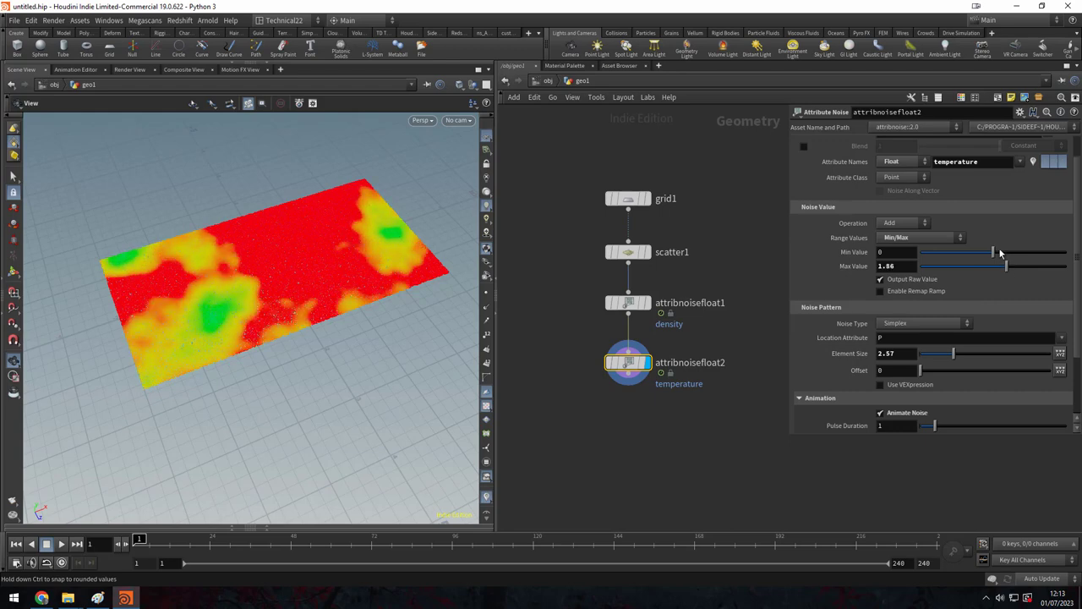
pyautogui.moveTo(956, 354); pyautogui.dragTo(957, 354)
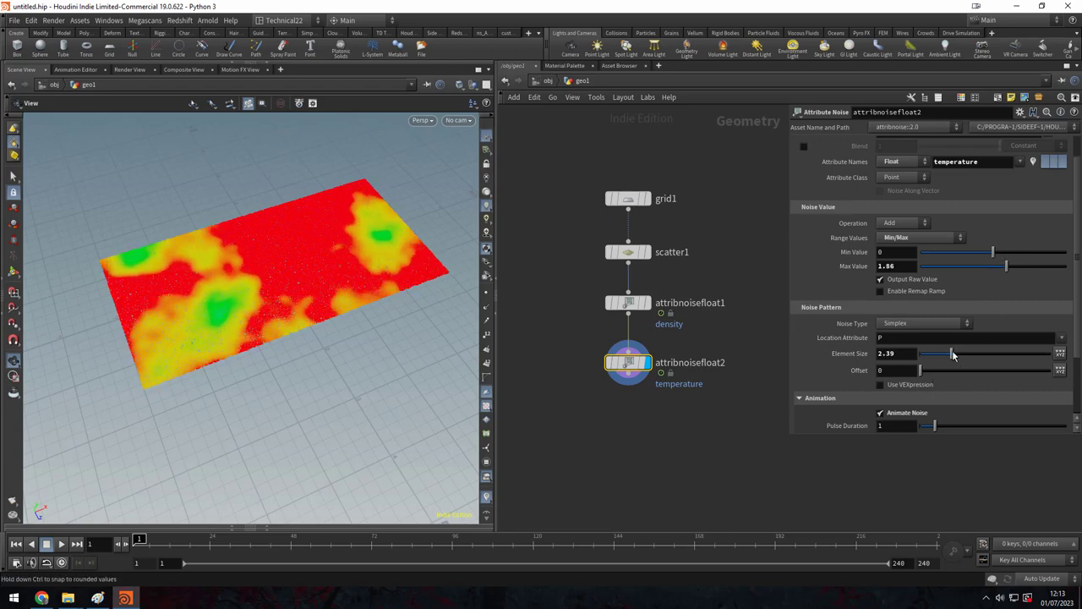
pyautogui.moveTo(300, 304); pyautogui.dragTo(330, 288)
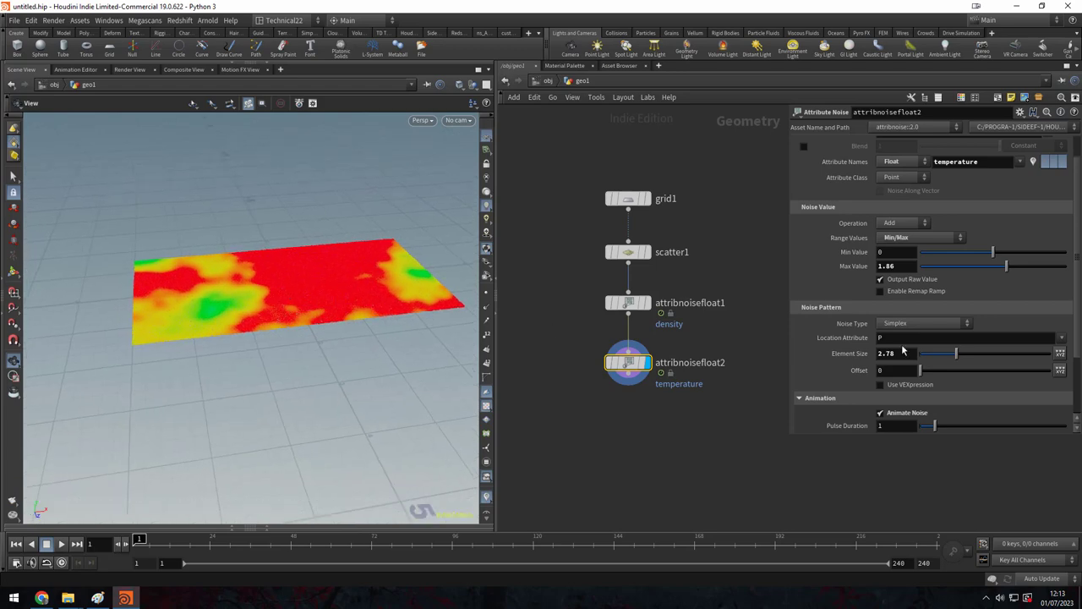
pyautogui.scroll(-1, 934, 339)
pyautogui.scroll(-1, 934, 339)
pyautogui.scroll(-1, 941, 312)
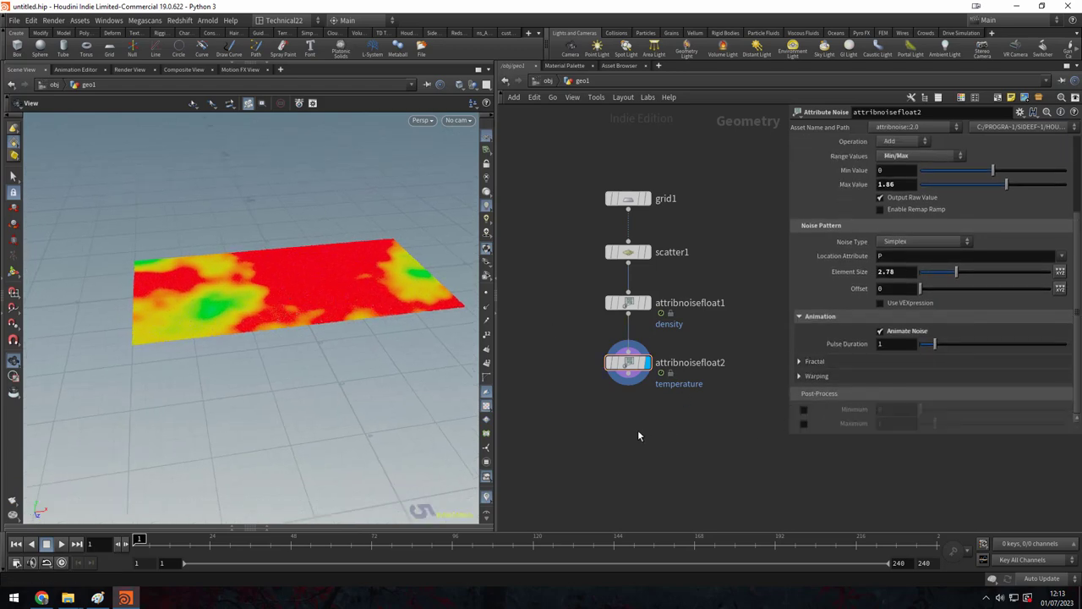
pyautogui.moveTo(638, 430); pyautogui.dragTo(618, 361, button='middle')
pyautogui.press('Tab')
# Add a Volume Rasterize Attributes node below the temperature noise, rasterizing density and temperature.
pyautogui.write('as')
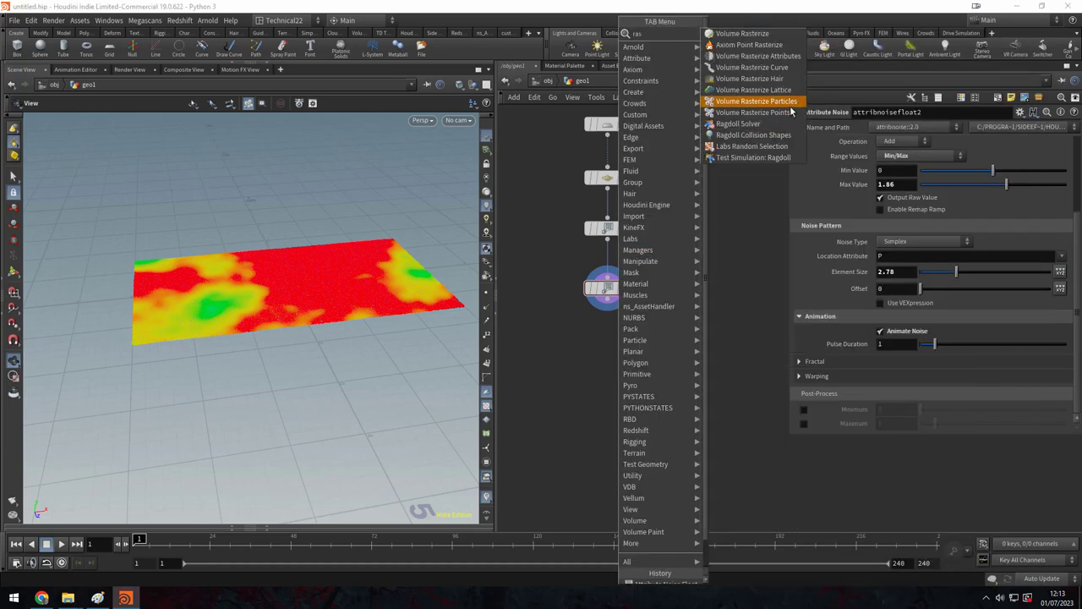
pyautogui.click(757, 55)
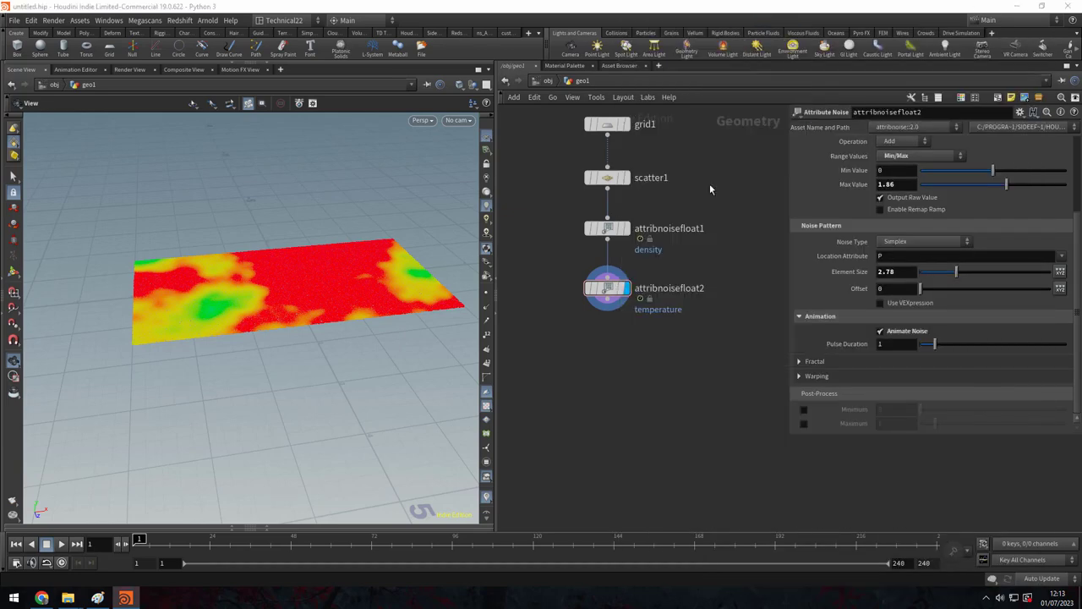
pyautogui.click(607, 331)
pyautogui.moveTo(613, 338); pyautogui.dragTo(607, 364)
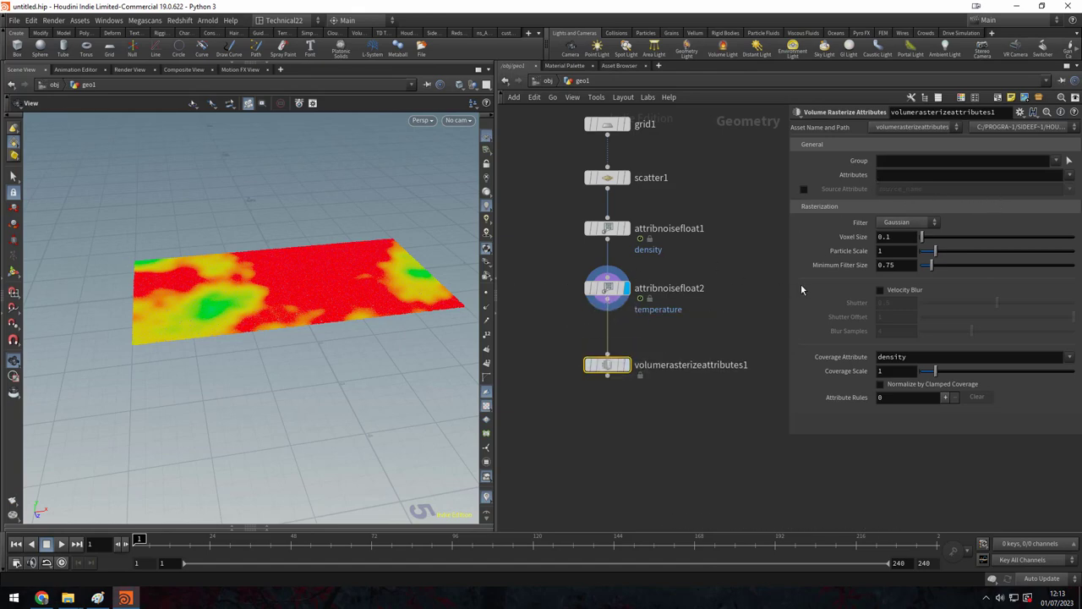
pyautogui.click(1069, 176)
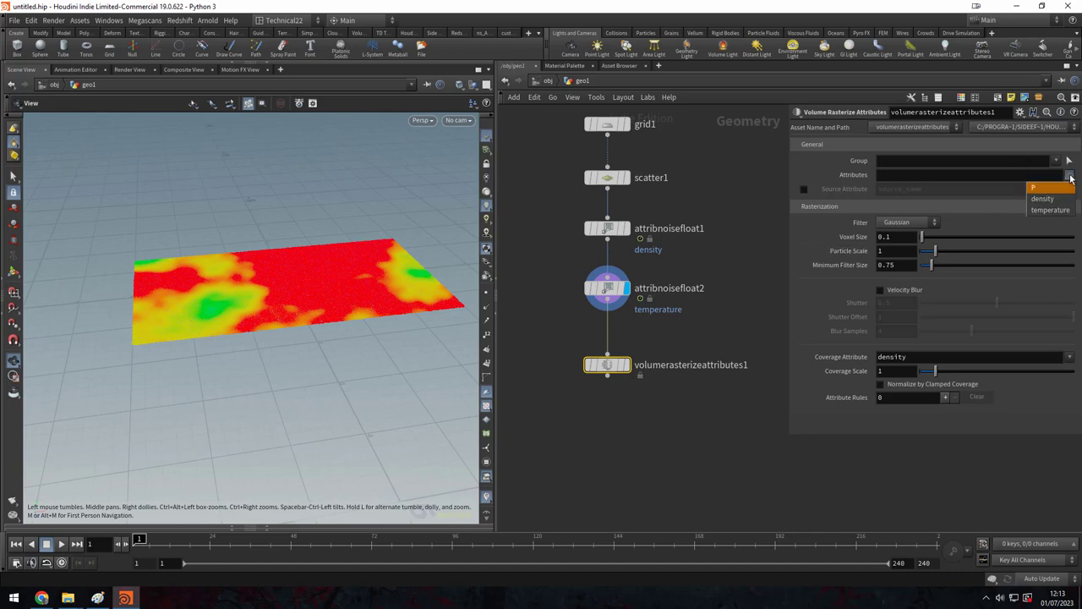
pyautogui.click(1043, 198)
pyautogui.click(1068, 176)
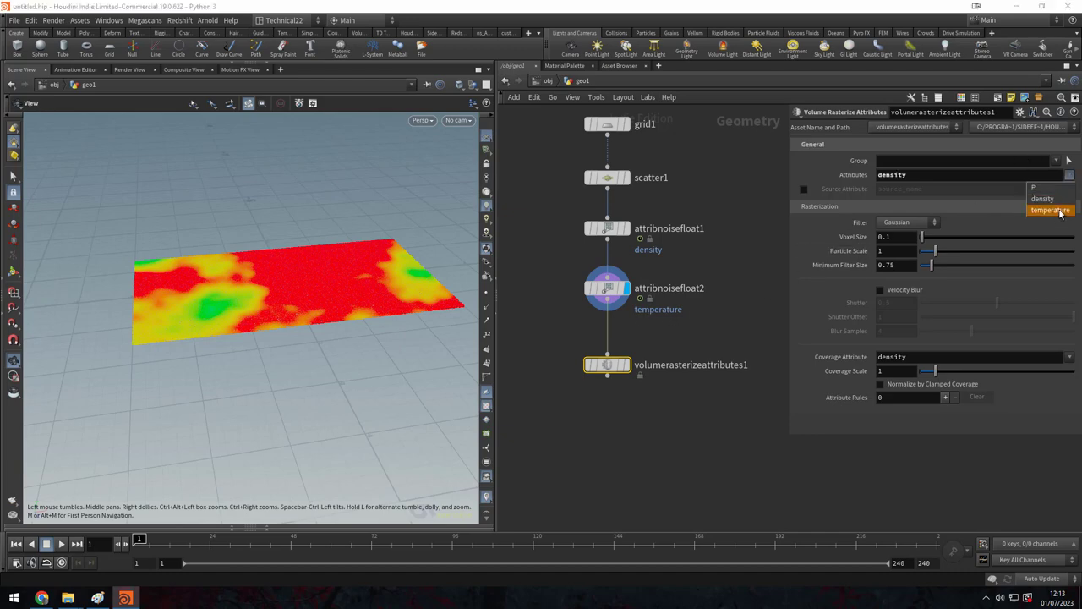
pyautogui.click(1057, 212)
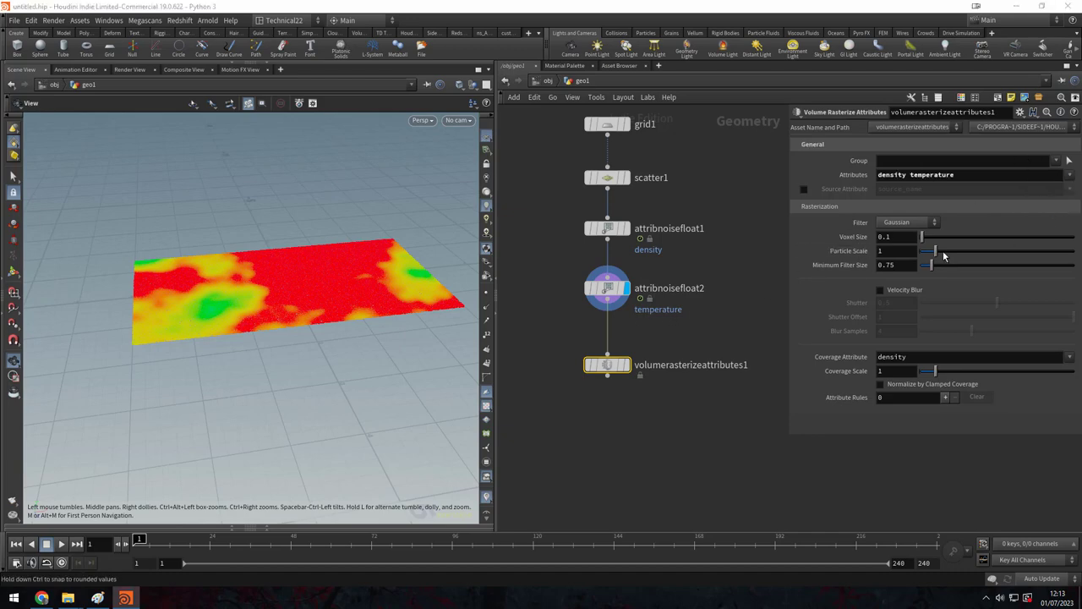
# Set voxel size to 0.06 and particle scale to 0.1, and display the rasterized volume.
pyautogui.click(896, 237)
pyautogui.write('0.06')
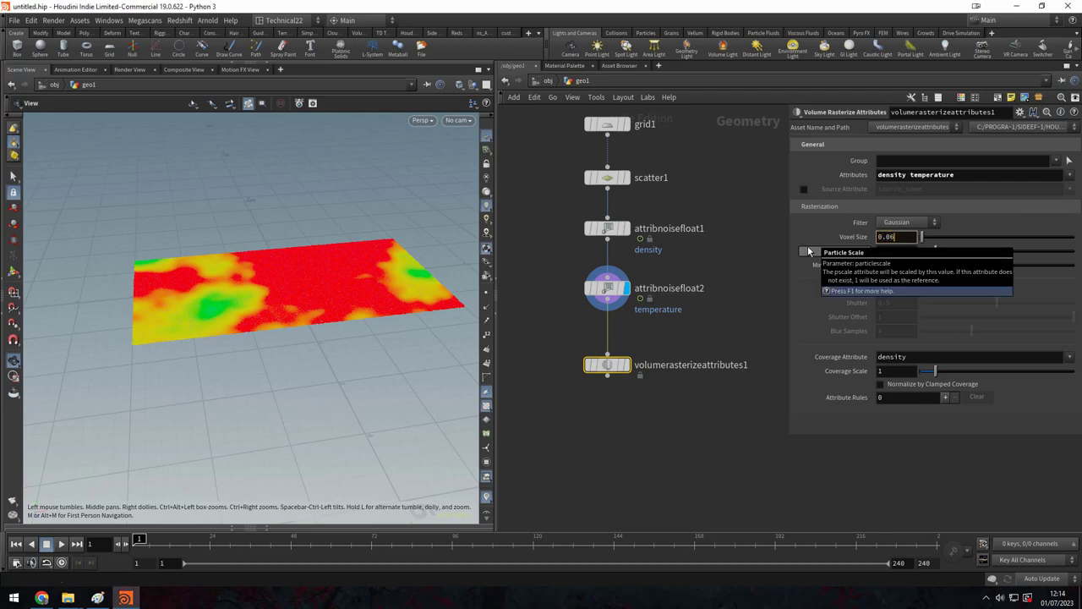
pyautogui.press('Return')
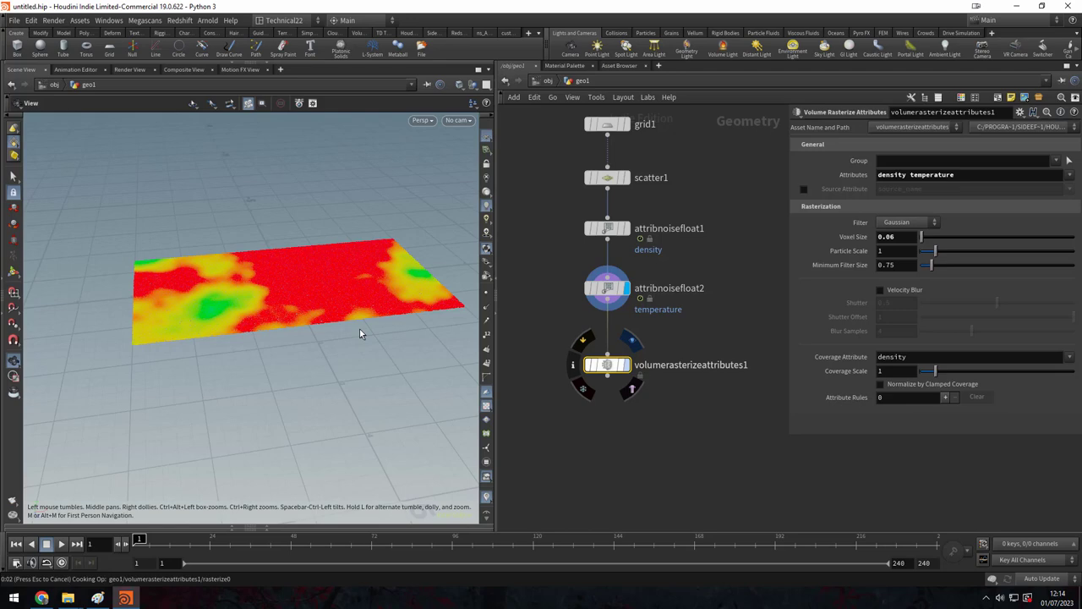
pyautogui.press('r')
pyautogui.moveTo(359, 329); pyautogui.dragTo(334, 366)
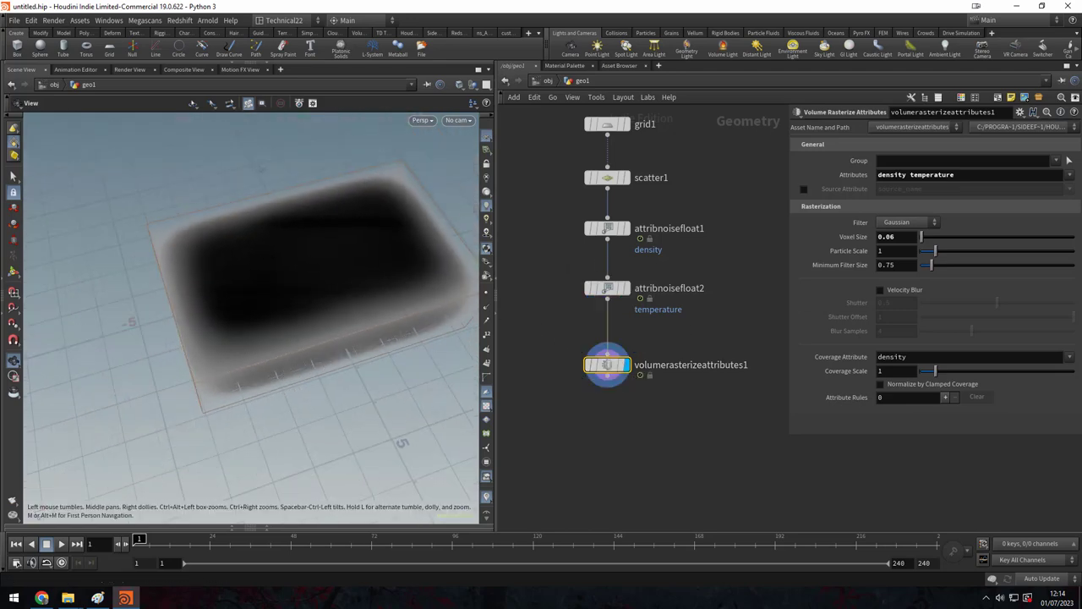
pyautogui.click(911, 249)
pyautogui.write('0.1')
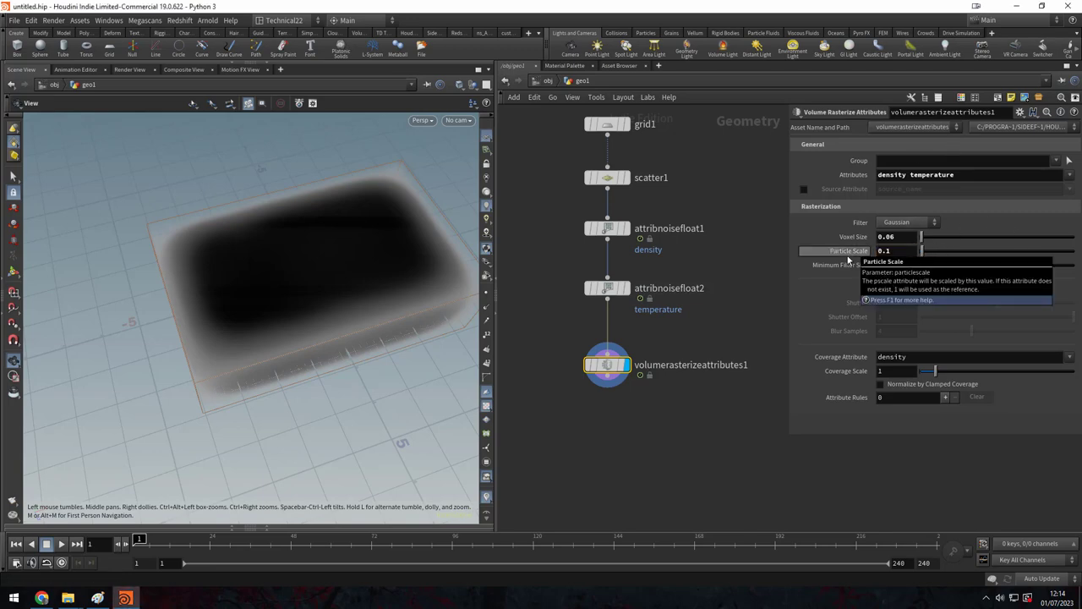
pyautogui.press('Return')
pyautogui.moveTo(336, 300)
pyautogui.mouseDown()
pyautogui.moveTo(357, 334)
pyautogui.moveTo(304, 288)
pyautogui.mouseUp()
pyautogui.moveTo(622, 397); pyautogui.dragTo(596, 307, button='middle')
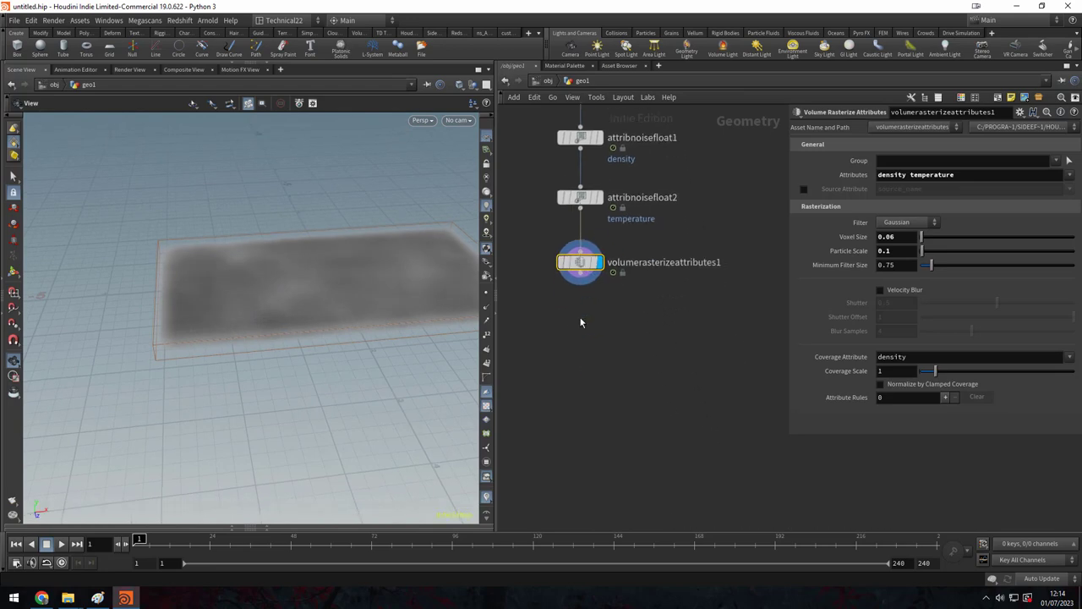
pyautogui.press('Tab')
# Add an Axiom Solver fed by volumerasterizeattributes1 and set its compute API to Cuda (beta).
pyautogui.write('ax')
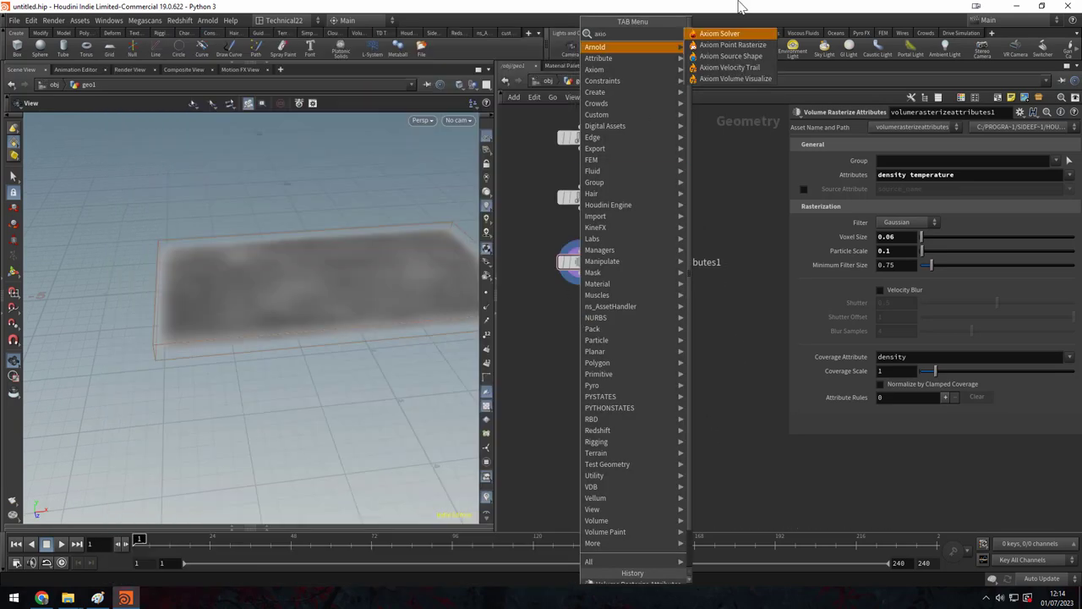
pyautogui.click(734, 36)
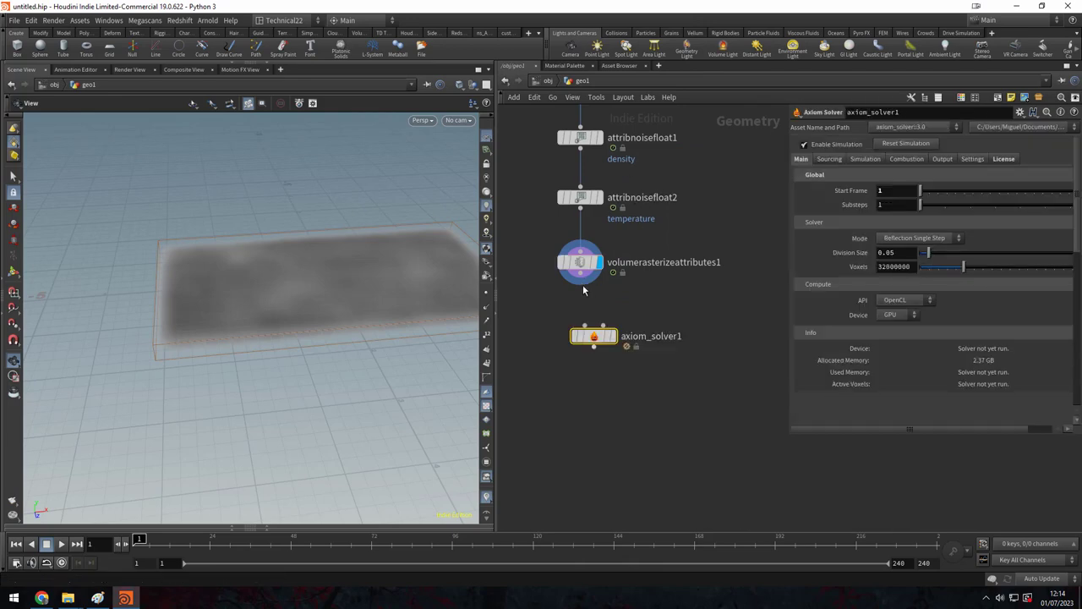
pyautogui.click(582, 281)
pyautogui.click(594, 325)
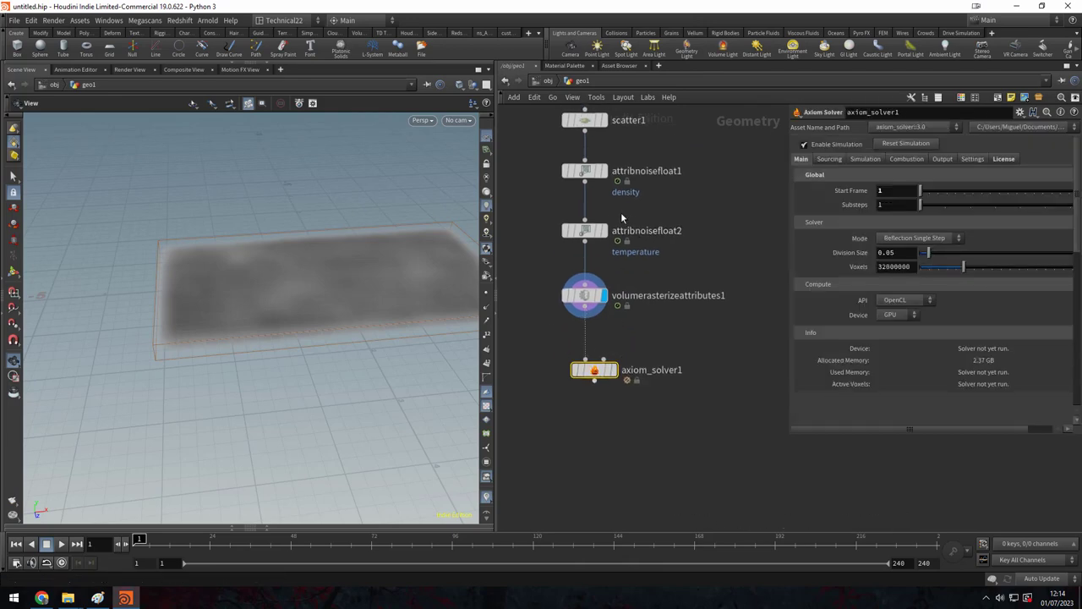
pyautogui.scroll(-2, 592, 347)
pyautogui.scroll(1, 592, 347)
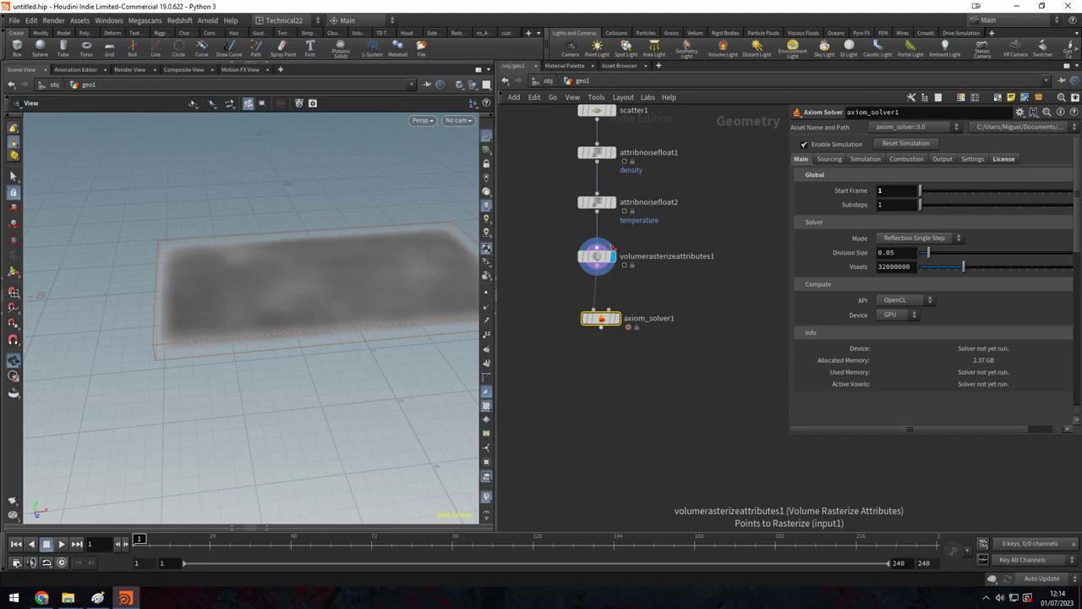
pyautogui.keyDown('alt'); pyautogui.moveTo(331, 290); pyautogui.dragTo(350, 316); pyautogui.keyUp('alt')
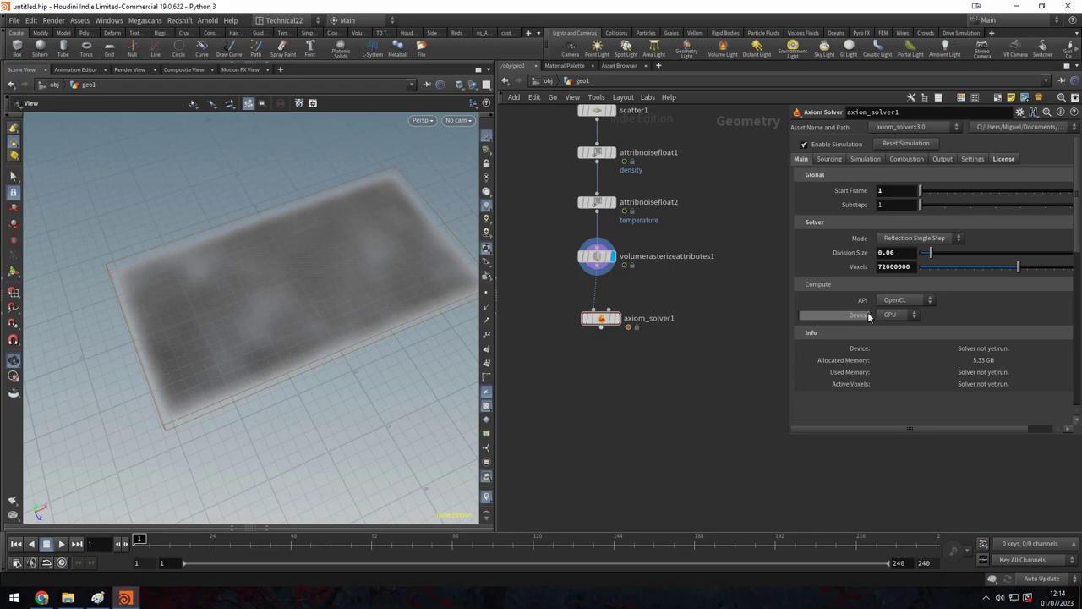
pyautogui.click(905, 300)
pyautogui.click(901, 334)
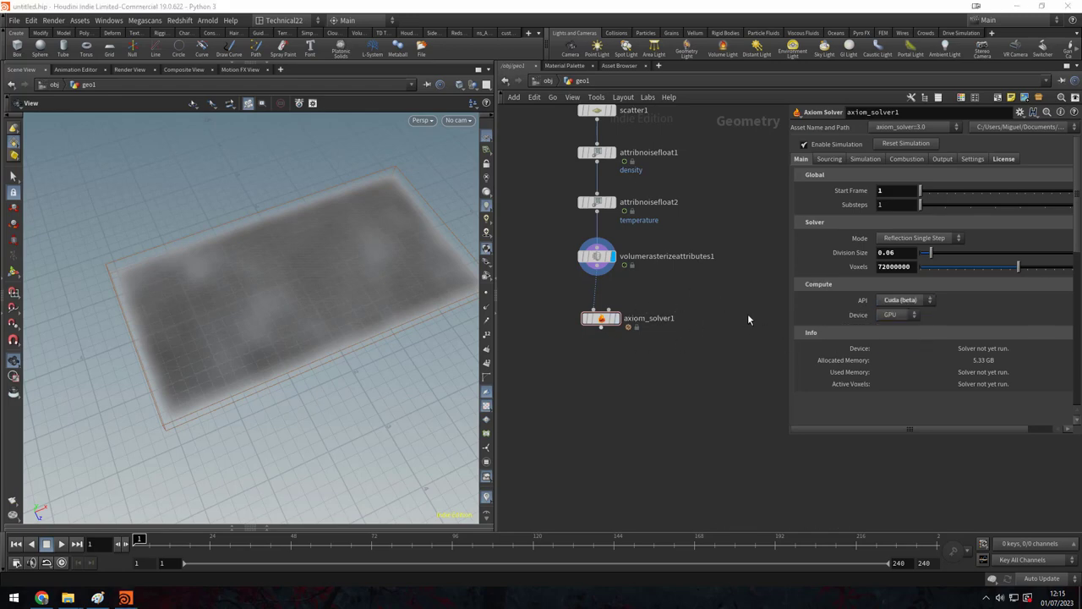
pyautogui.click(829, 159)
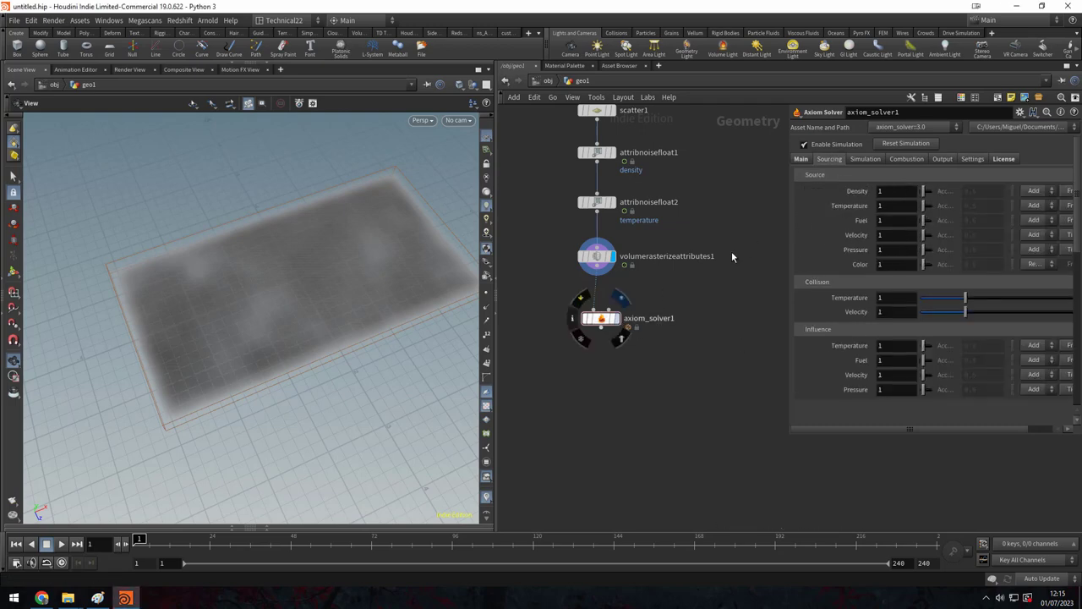
# Display axiom_solver1 and enable Wind and Disturbance 1 in its Simulation settings.
pyautogui.click(621, 318)
pyautogui.click(867, 160)
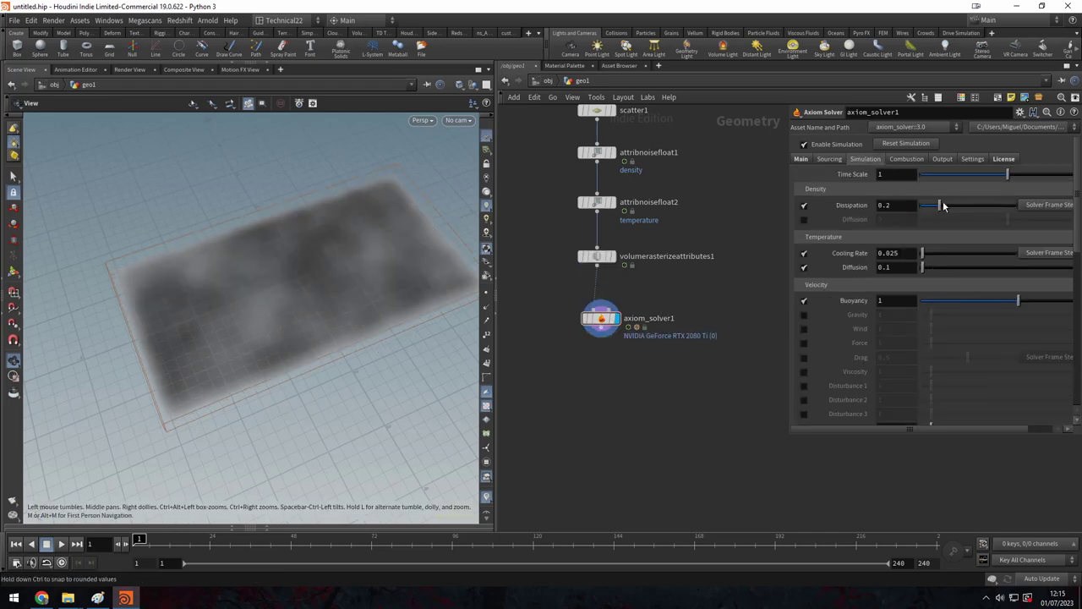
pyautogui.scroll(-2, 897, 301)
pyautogui.scroll(-1, 896, 301)
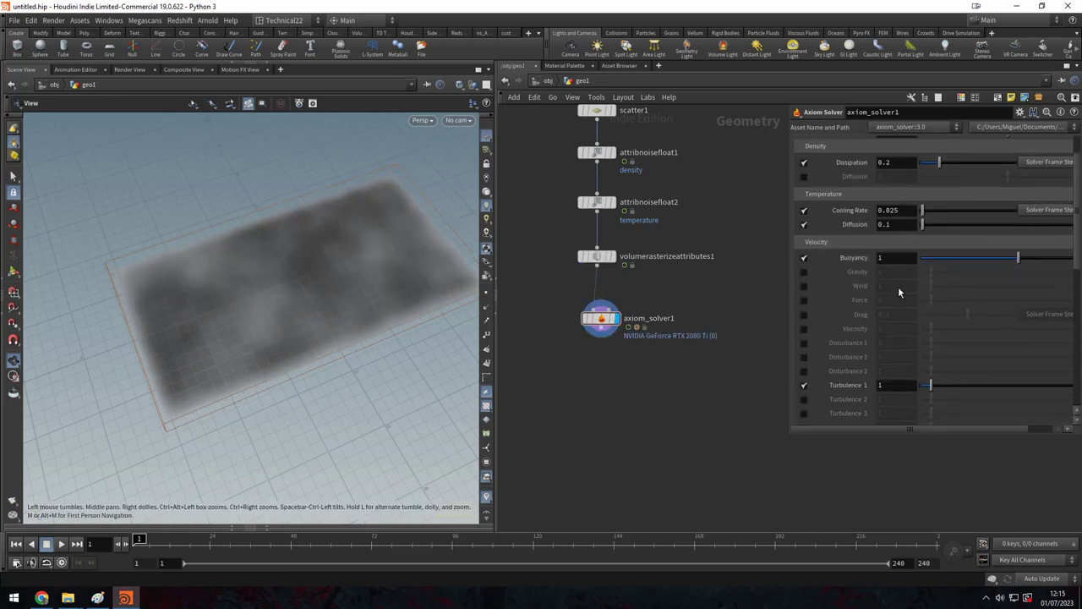
pyautogui.click(805, 286)
pyautogui.scroll(-2, 854, 380)
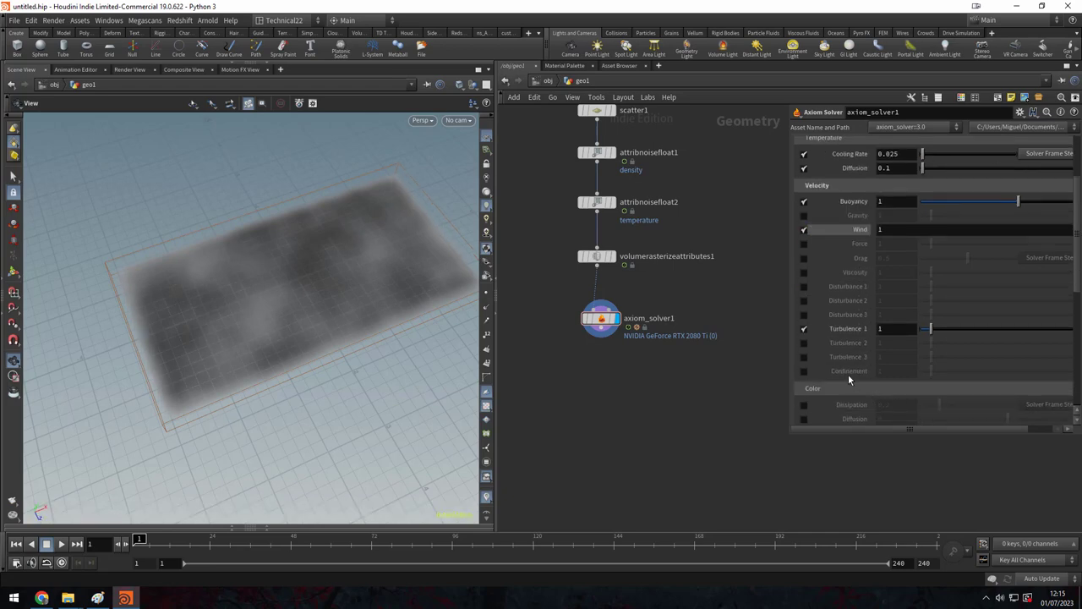
pyautogui.click(804, 287)
pyautogui.scroll(-3, 886, 351)
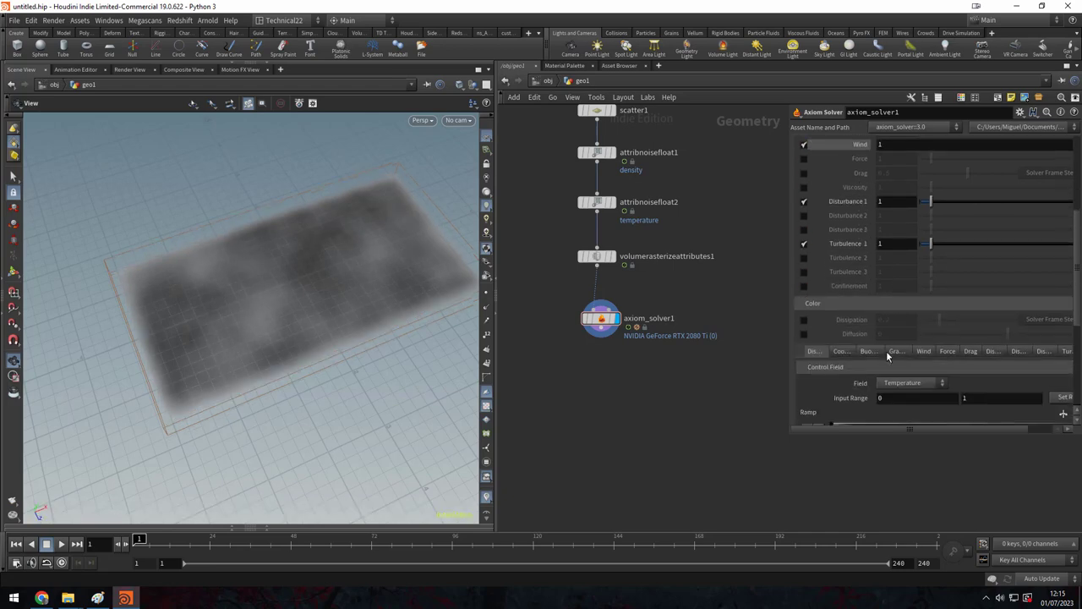
pyautogui.scroll(-3, 886, 351)
pyautogui.scroll(-1, 953, 252)
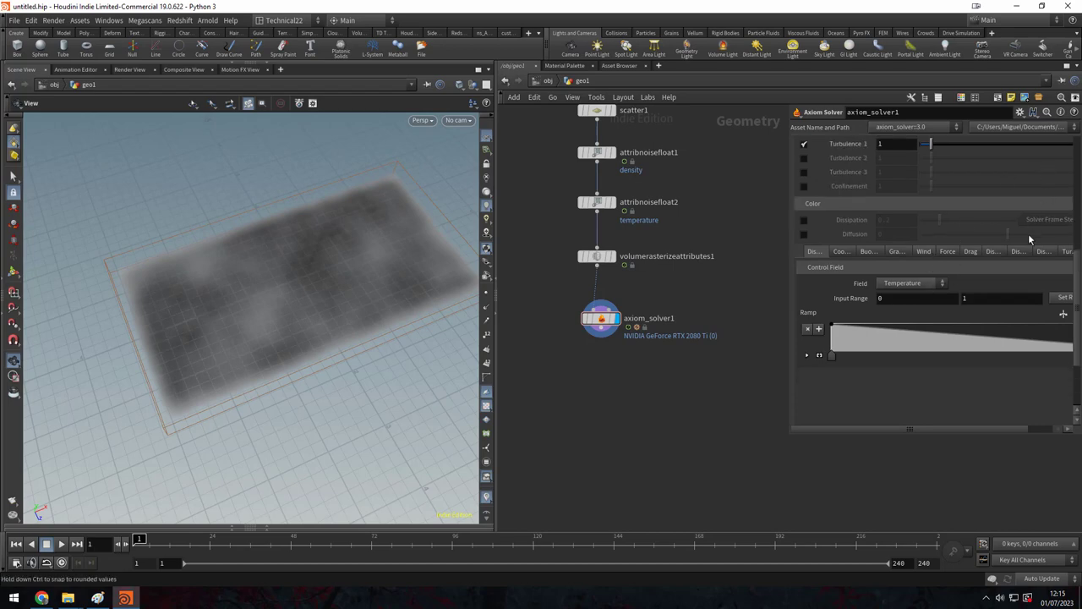
pyautogui.scroll(1, 1032, 238)
pyautogui.moveTo(244, 311)
pyautogui.mouseDown()
pyautogui.moveTo(214, 278)
pyautogui.moveTo(218, 322)
pyautogui.mouseUp()
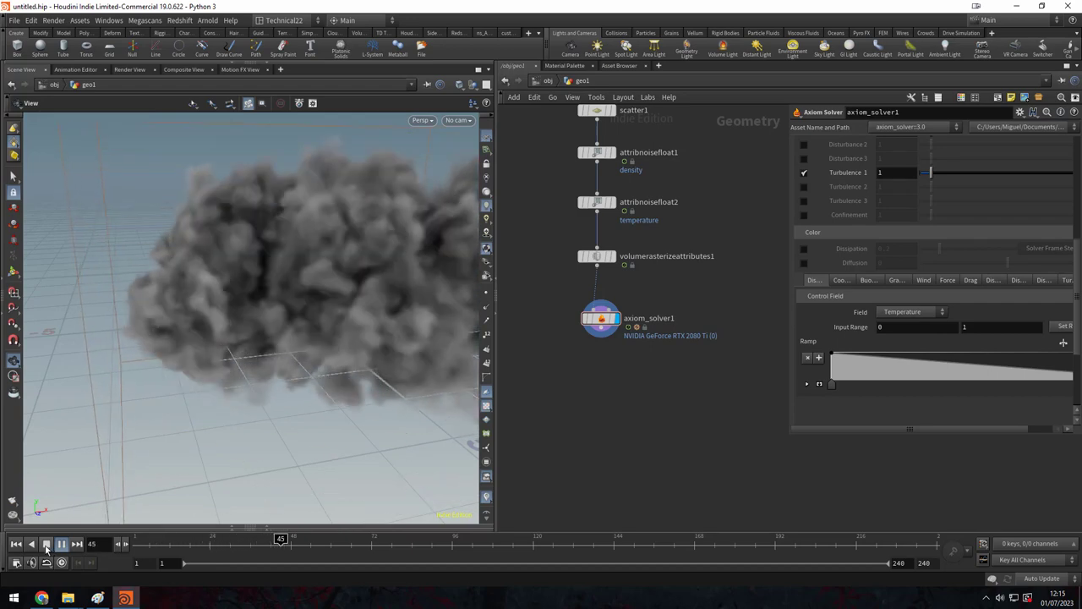
# Set Turbulence 1 to 0.05 and replay the smoke simulation from frame 1.
pyautogui.click(47, 546)
pyautogui.scroll(3, 237, 253)
pyautogui.scroll(-5, 237, 254)
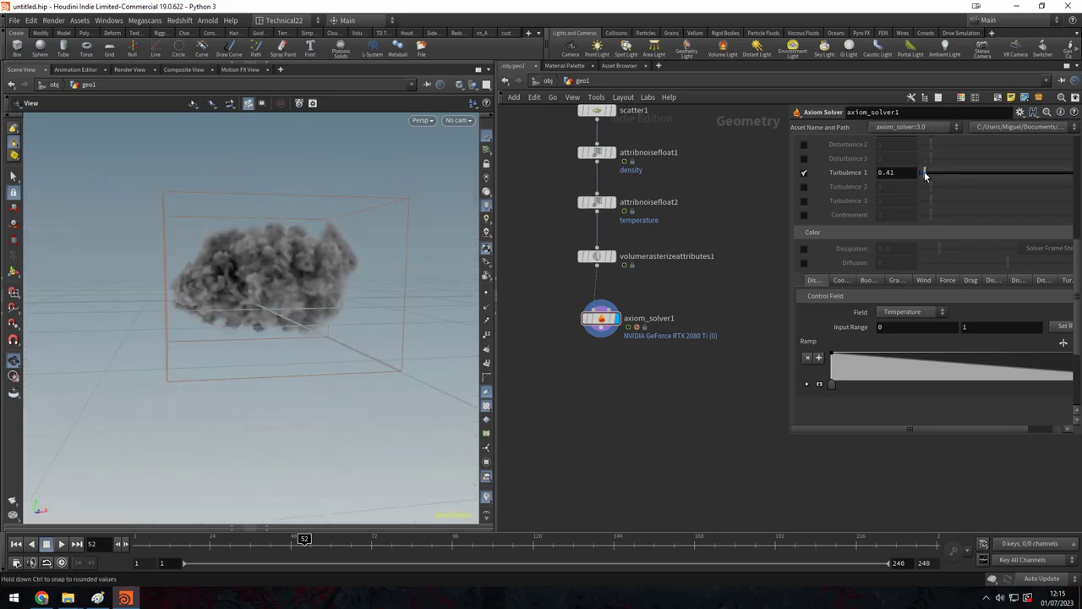
pyautogui.moveTo(926, 171); pyautogui.dragTo(923, 175)
pyautogui.click(20, 545)
pyautogui.click(53, 545)
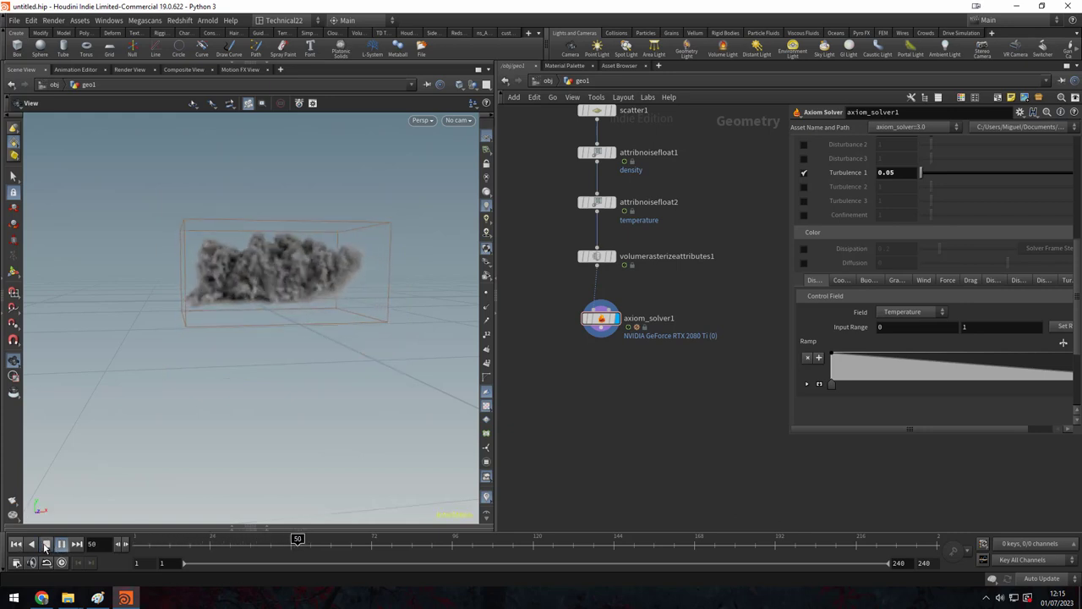
pyautogui.click(45, 546)
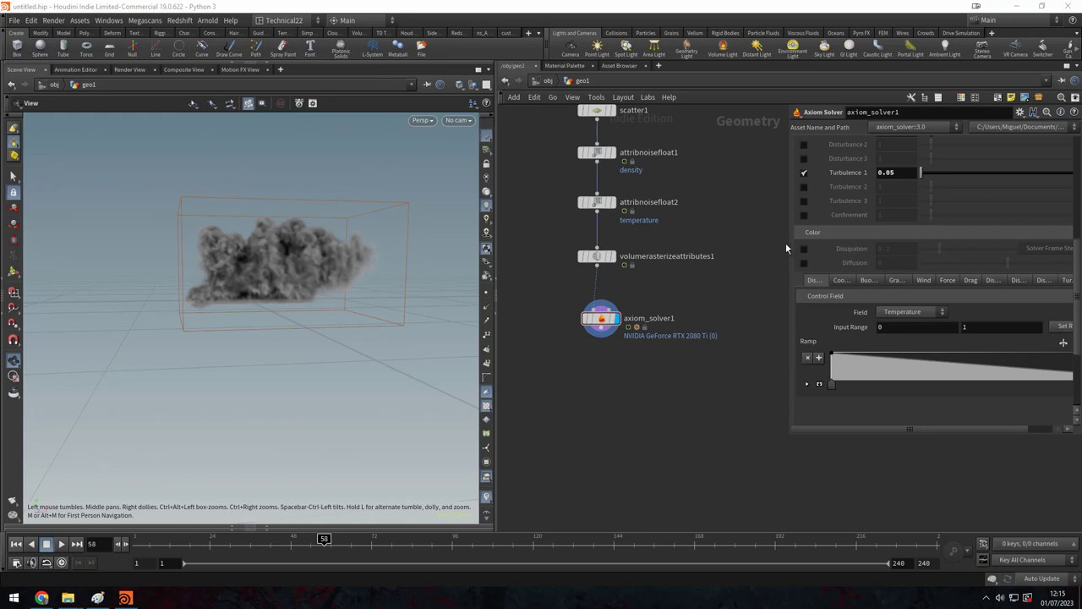
# Lower Disturbance 1 to 0.52.
pyautogui.scroll(3, 917, 193)
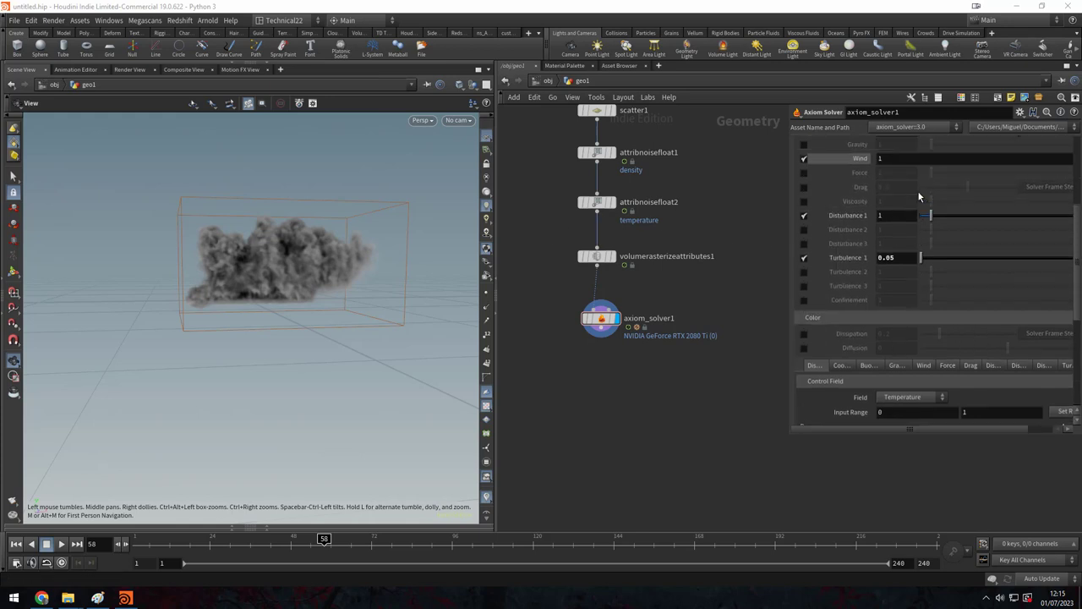
pyautogui.moveTo(931, 216); pyautogui.dragTo(928, 218)
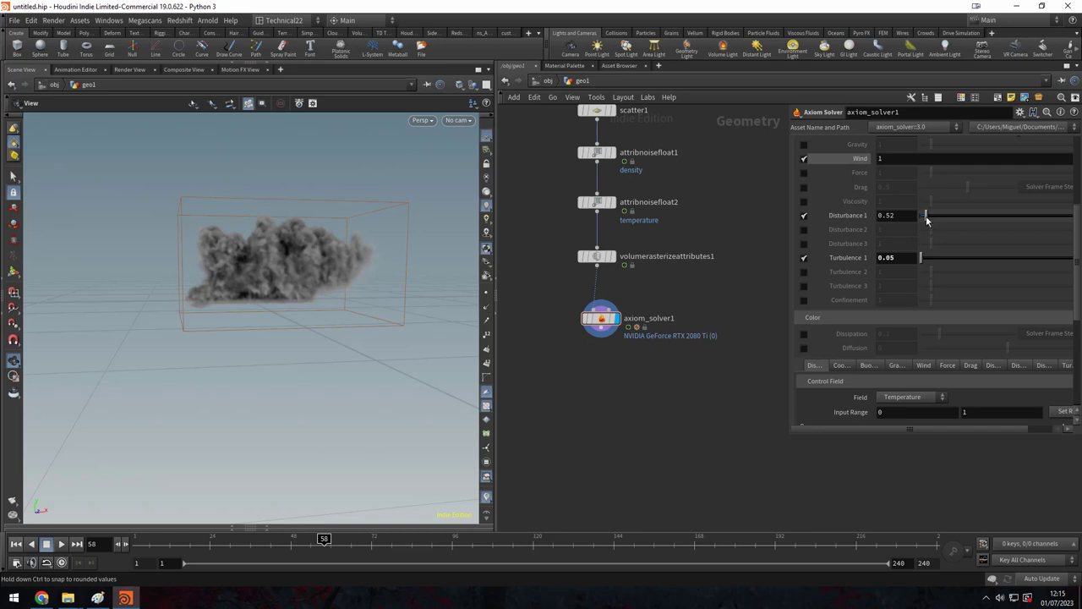
pyautogui.scroll(-5, 930, 347)
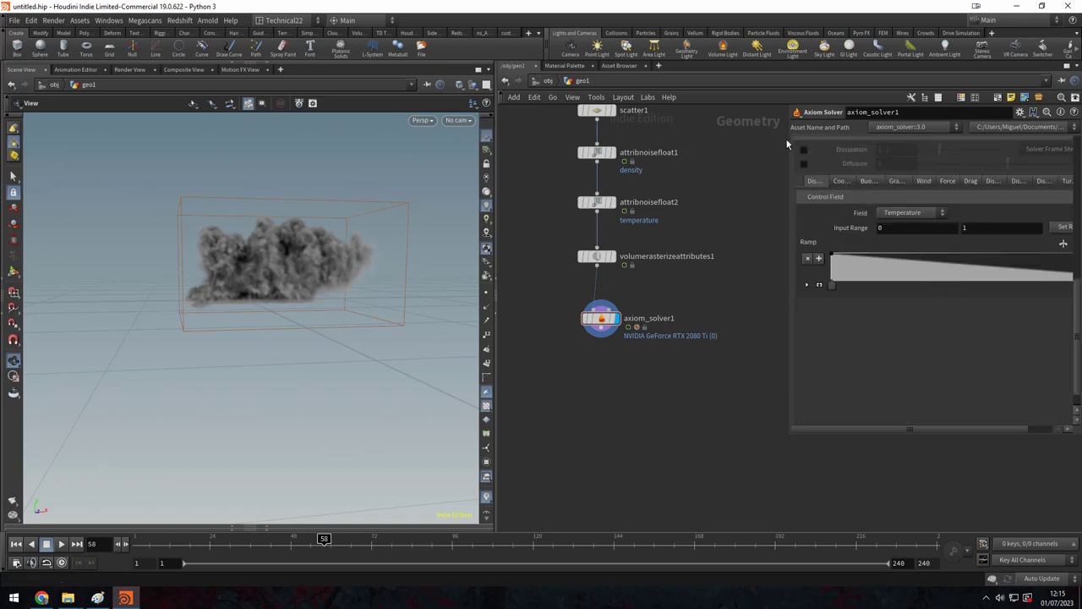
# Drive the disturbance with a Velocity (Speed) control field, input range starting at 0.4.
pyautogui.moveTo(787, 139); pyautogui.dragTo(668, 140)
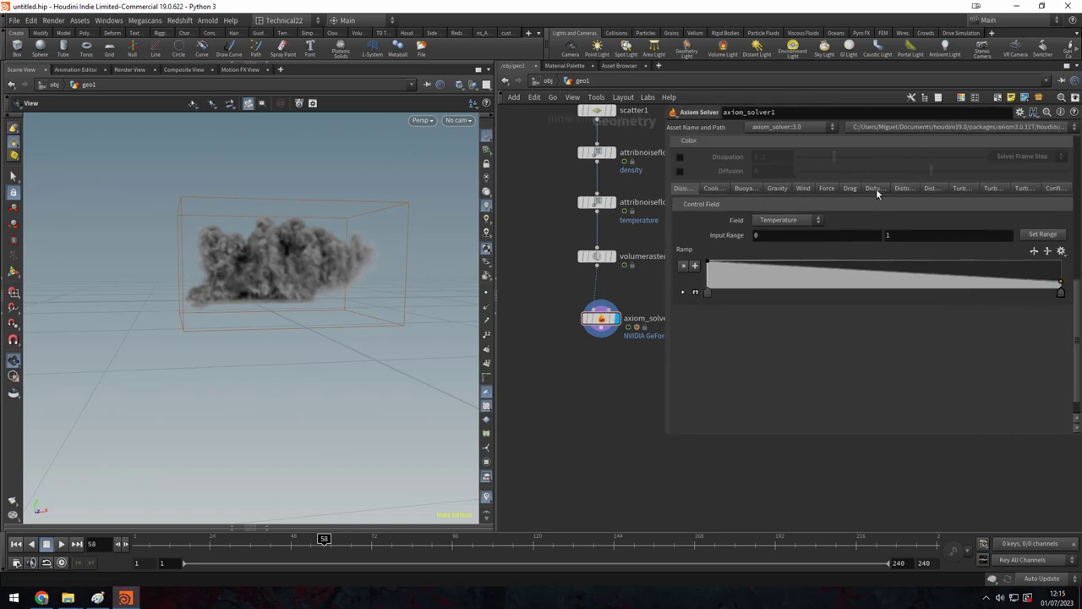
pyautogui.scroll(2, 806, 224)
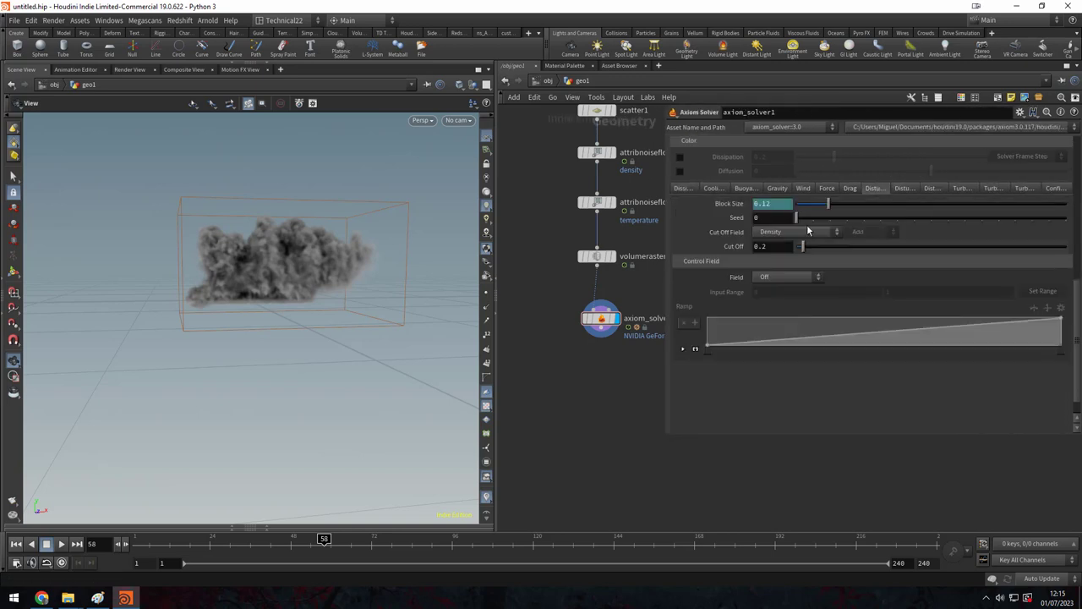
pyautogui.click(793, 279)
pyautogui.click(770, 299)
pyautogui.click(790, 278)
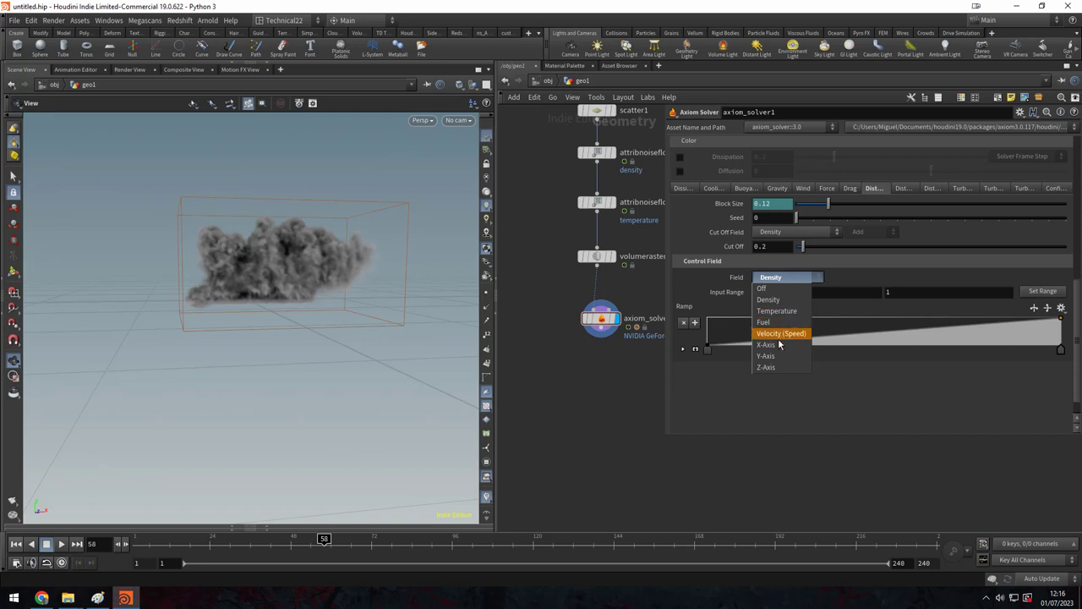
pyautogui.click(799, 278)
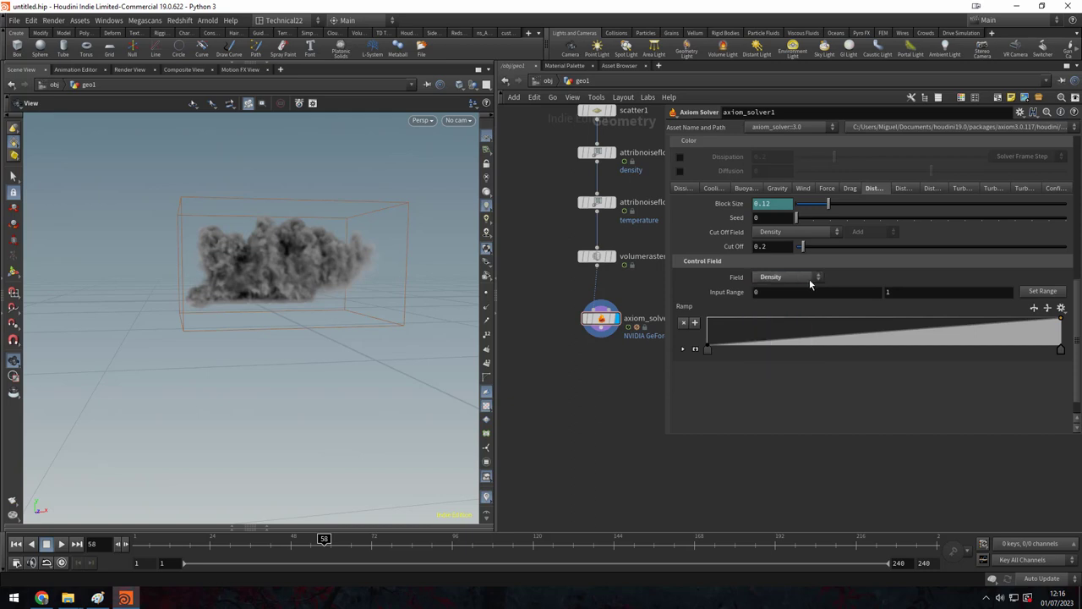
pyautogui.click(795, 284)
pyautogui.click(781, 333)
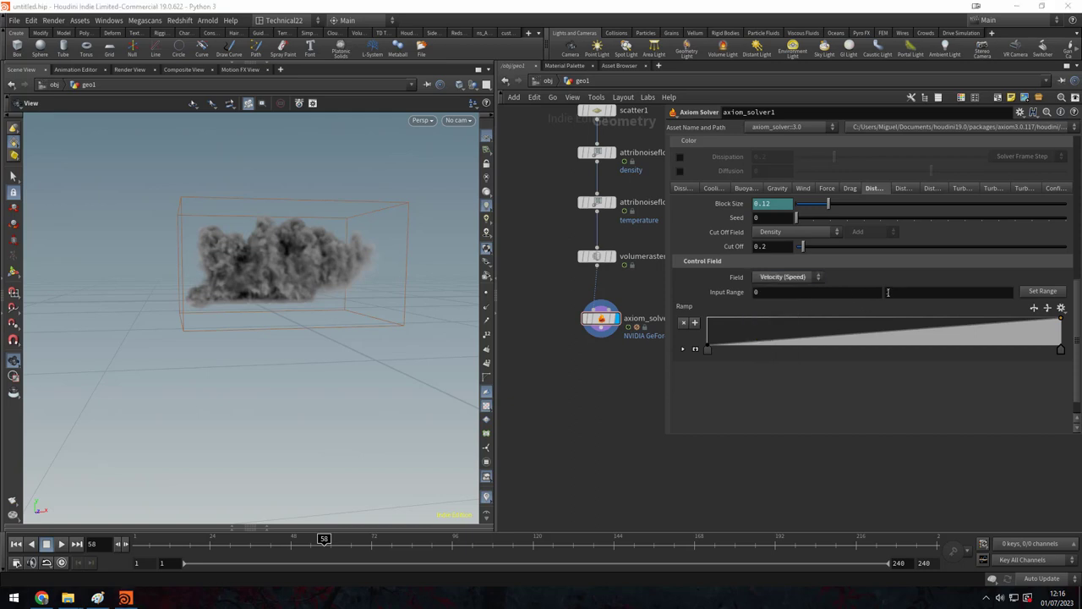
pyautogui.moveTo(841, 295); pyautogui.dragTo(902, 294, button='middle')
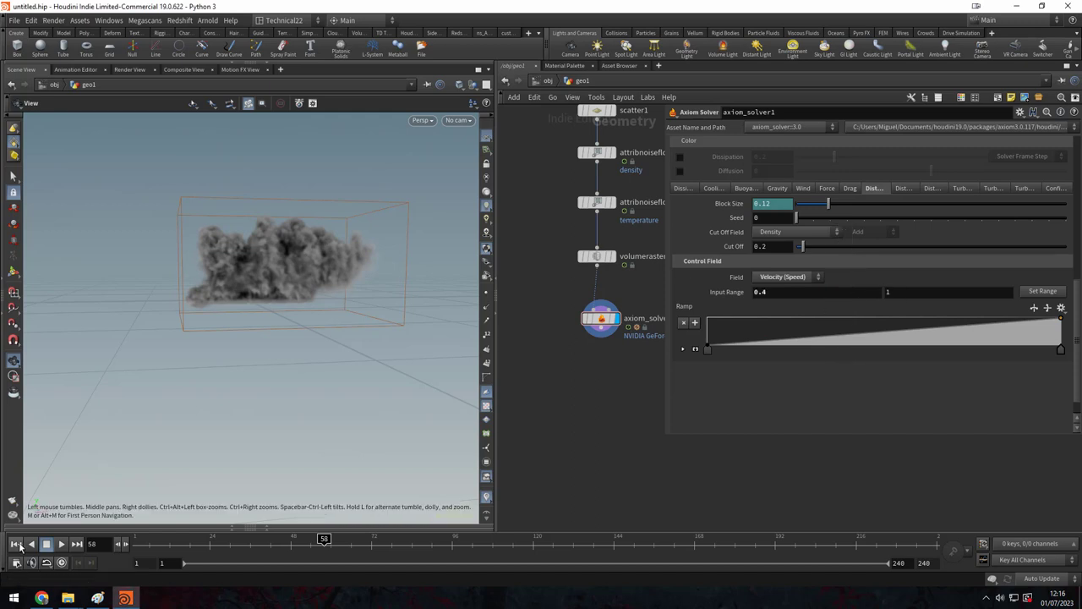
# Replay the smoke from the start, pausing at frame 88 to inspect it from a new angle.
pyautogui.click(17, 543)
pyautogui.click(61, 543)
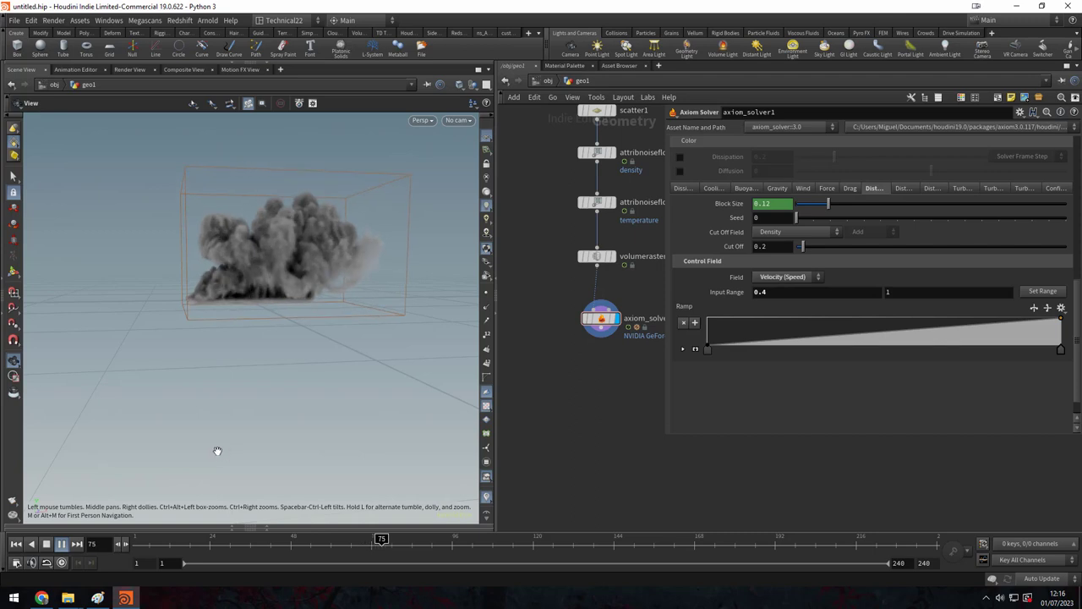
pyautogui.press('Up')
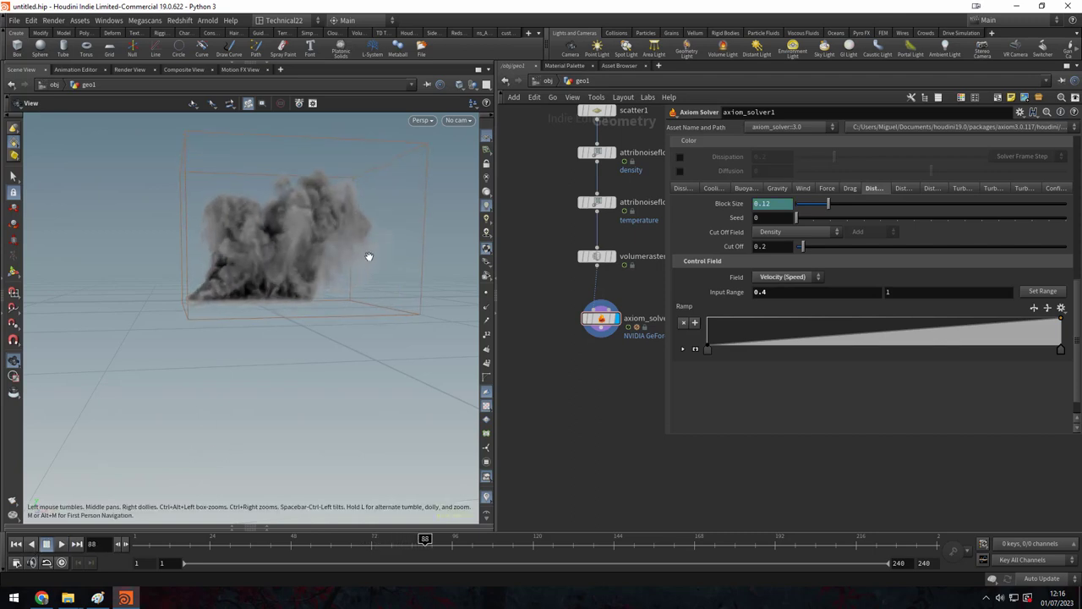
pyautogui.moveTo(369, 256); pyautogui.dragTo(297, 345)
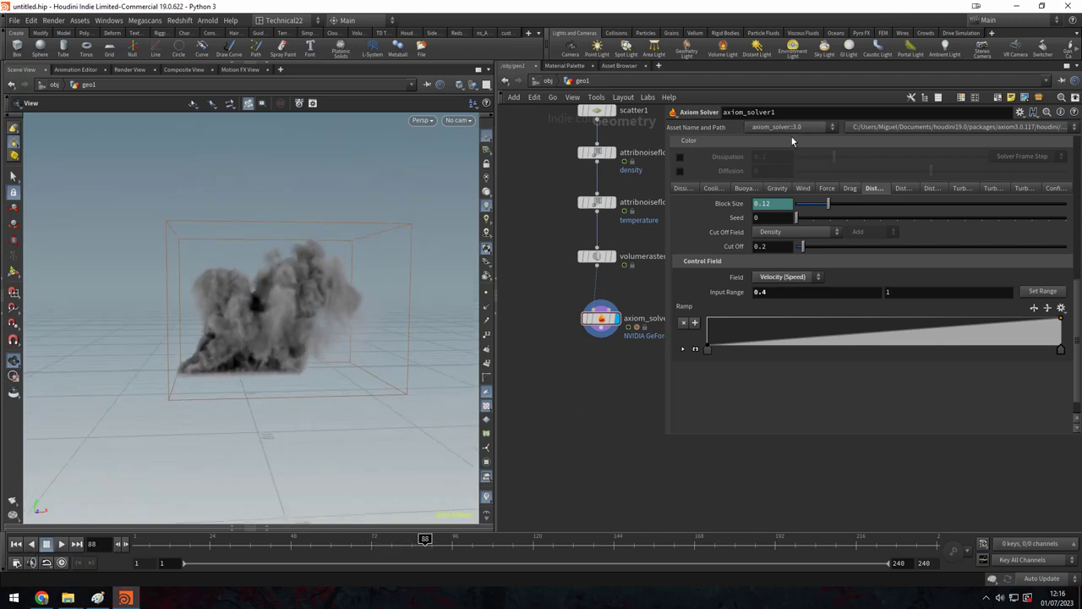
pyautogui.scroll(3, 798, 209)
pyautogui.scroll(3, 797, 209)
pyautogui.scroll(3, 804, 214)
pyautogui.write('0.01')
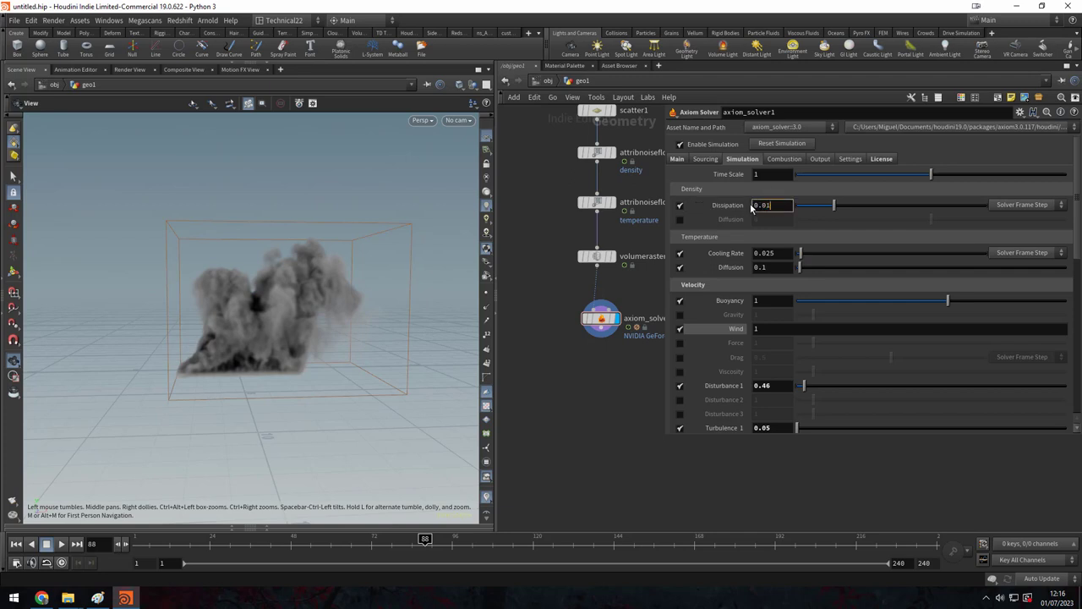
# Commit density dissipation of 0.01 and bring up the solver's Sourcing settings.
pyautogui.press('Return')
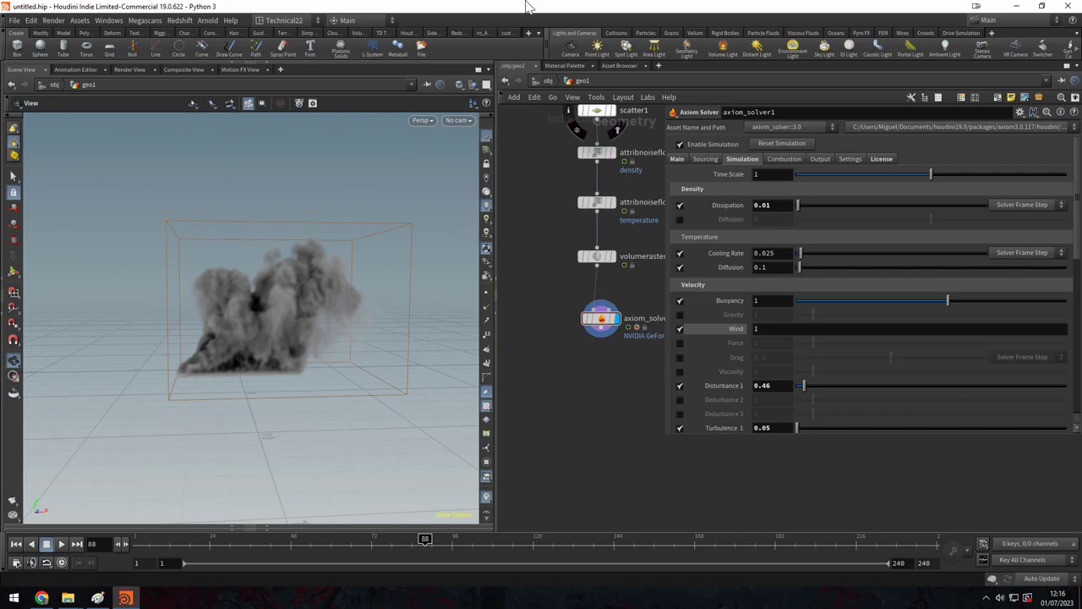
pyautogui.scroll(-3, 894, 354)
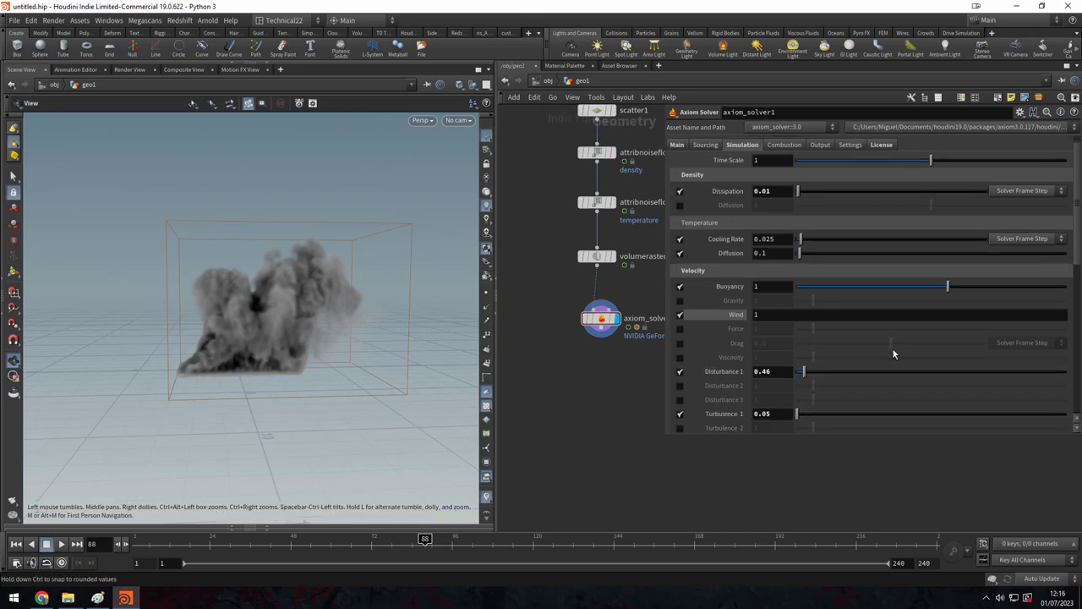
pyautogui.scroll(-3, 894, 353)
pyautogui.scroll(-3, 896, 339)
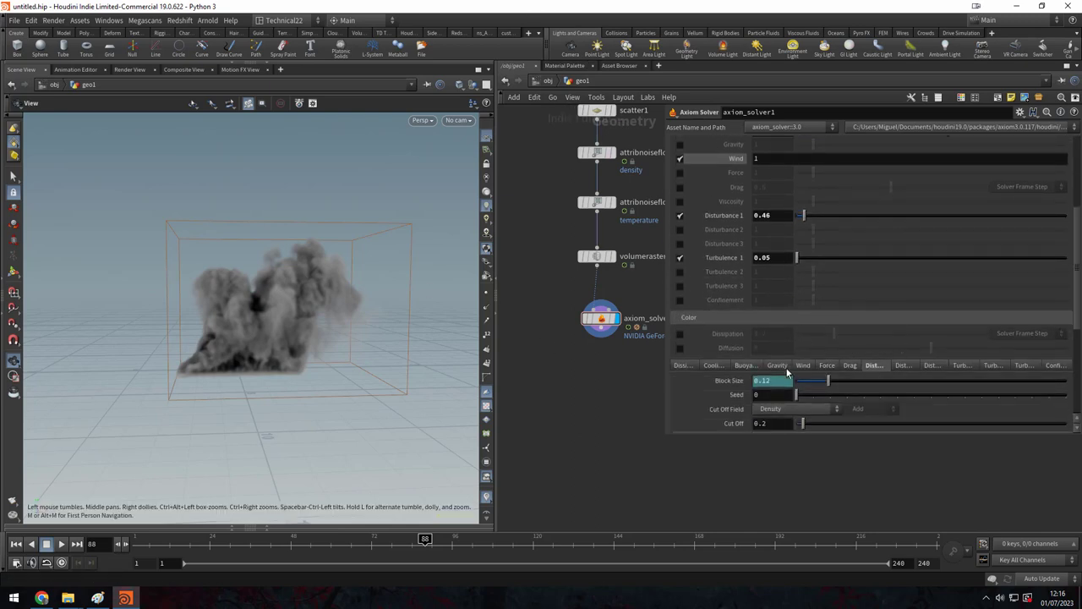
pyautogui.scroll(4, 873, 274)
pyautogui.scroll(5, 872, 269)
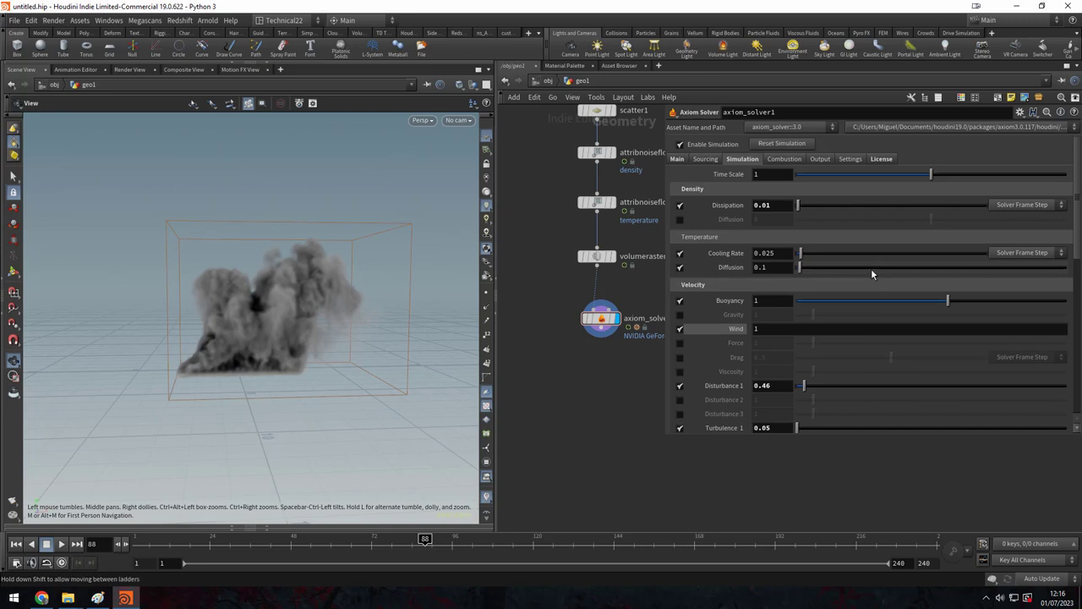
pyautogui.click(705, 159)
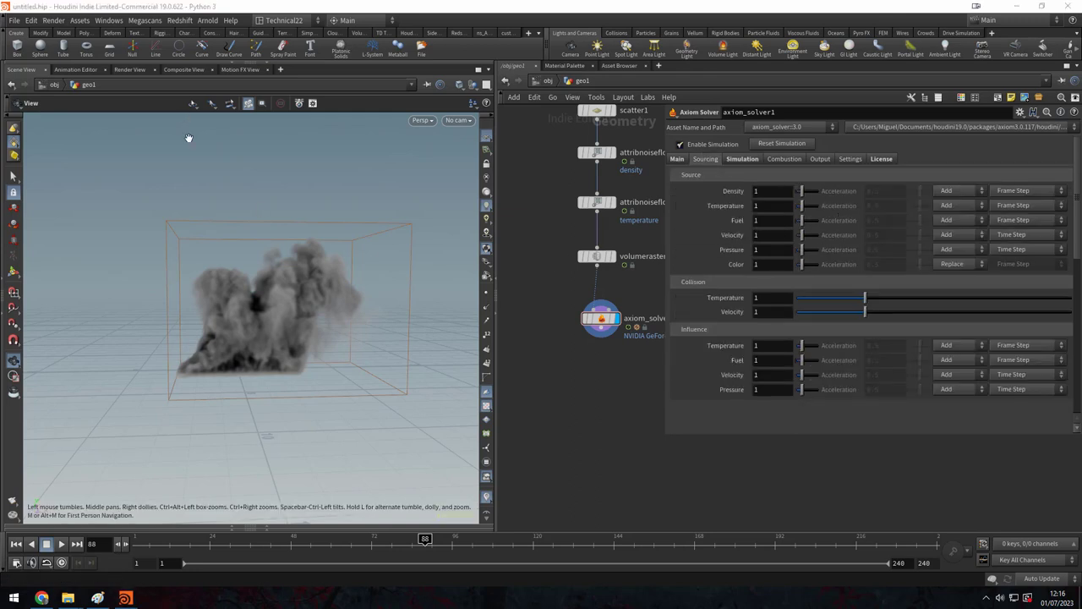
# Replay the smoke from the first frame and stop to view it from another angle.
pyautogui.click(14, 545)
pyautogui.click(59, 545)
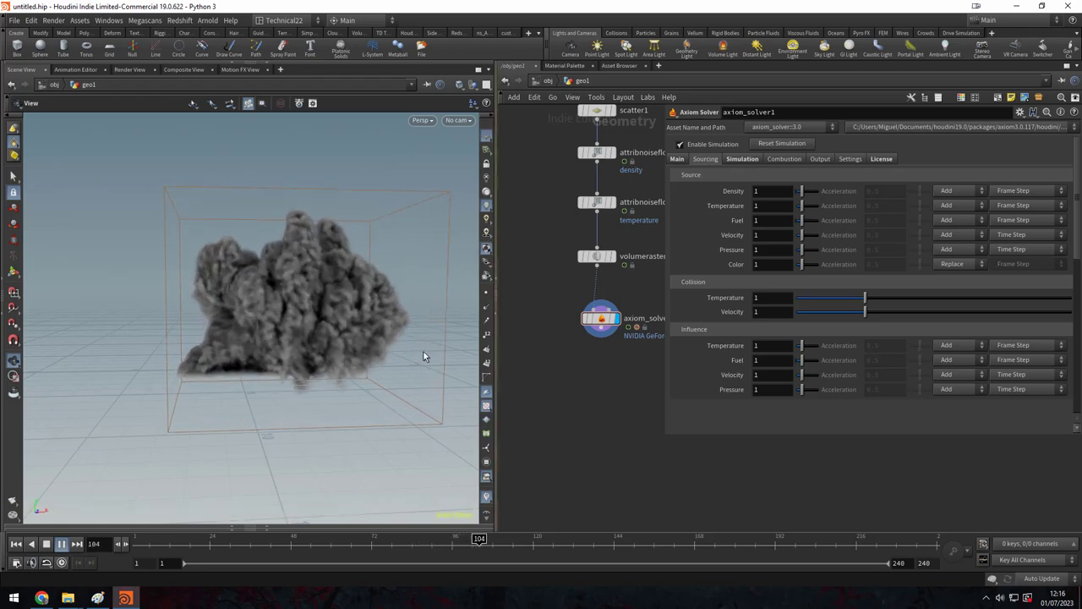
pyautogui.click(48, 544)
pyautogui.moveTo(290, 327); pyautogui.dragTo(330, 336)
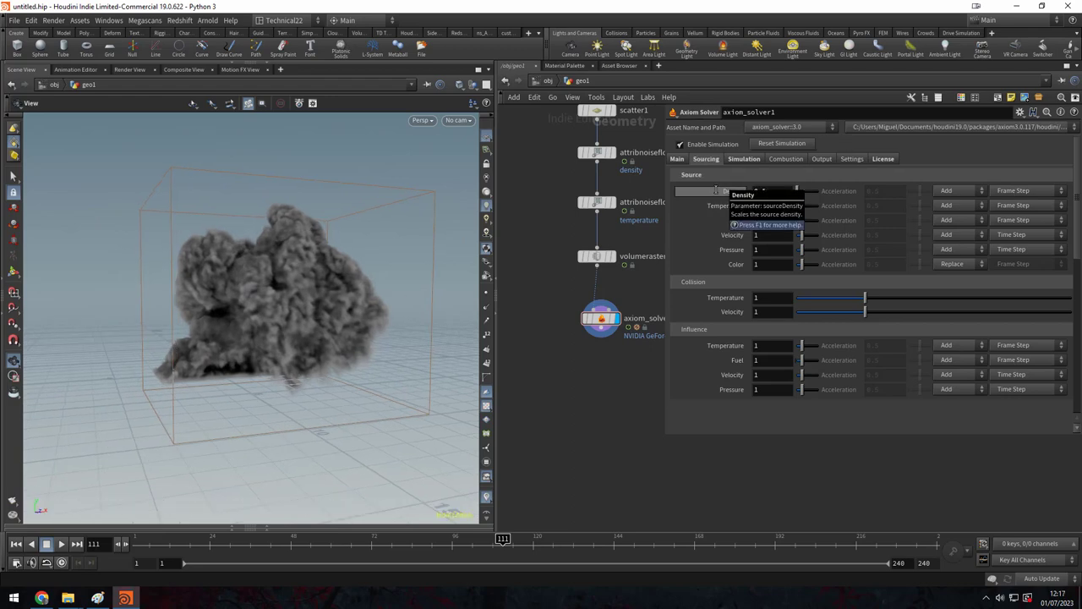
# Lower source density to 0.1, raise temperature and pressure to 4, and rewind.
pyautogui.moveTo(801, 192); pyautogui.dragTo(795, 192)
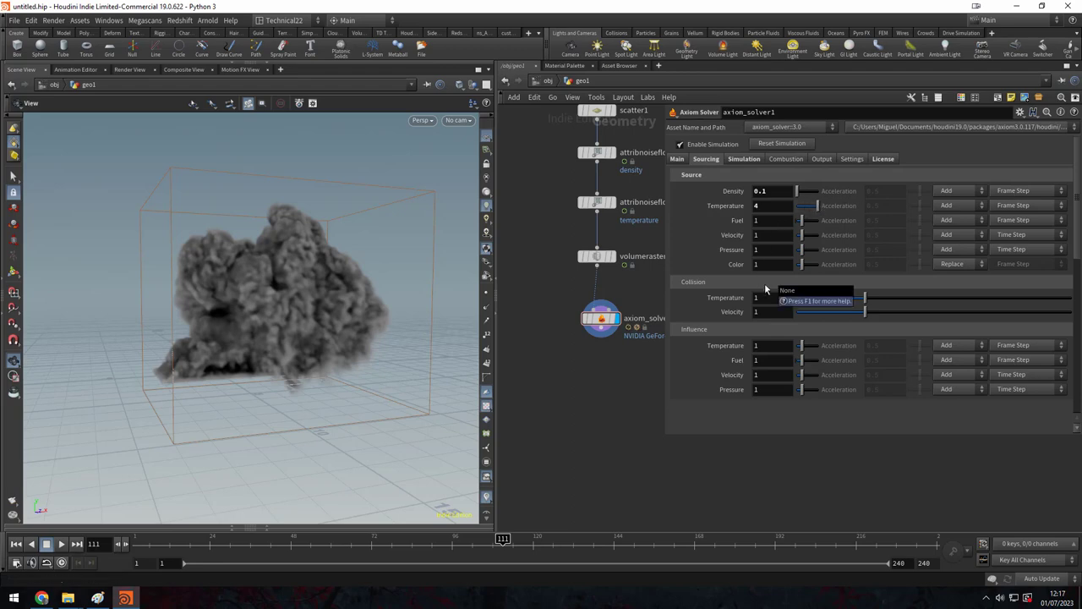
pyautogui.moveTo(816, 256); pyautogui.dragTo(826, 255)
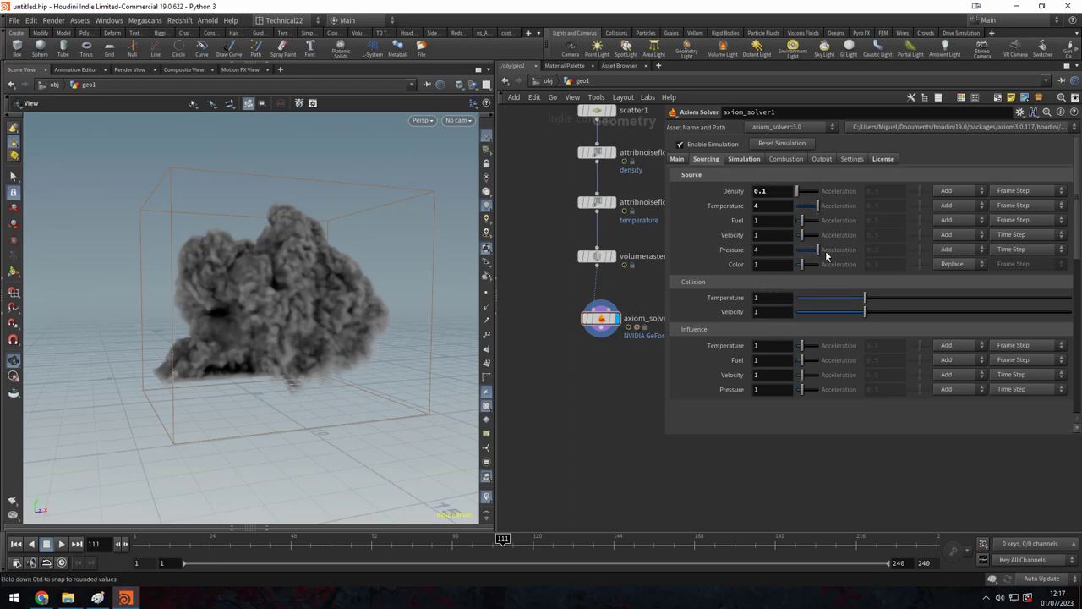
pyautogui.click(16, 543)
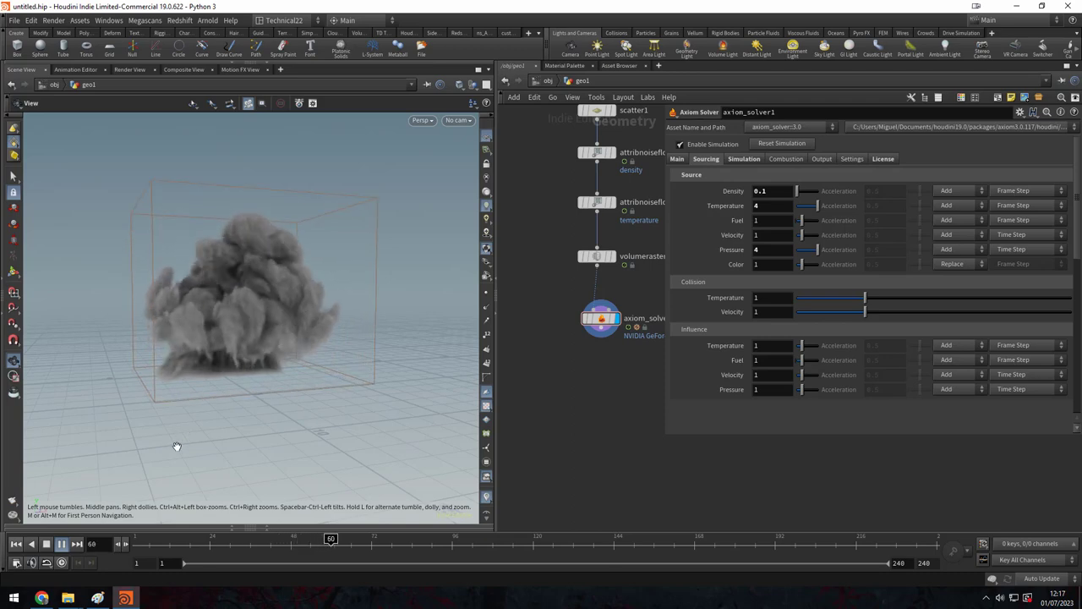
# Set source density to 0.05 and source temperature and pressure to 8.
pyautogui.click(47, 545)
pyautogui.moveTo(314, 345); pyautogui.dragTo(266, 350)
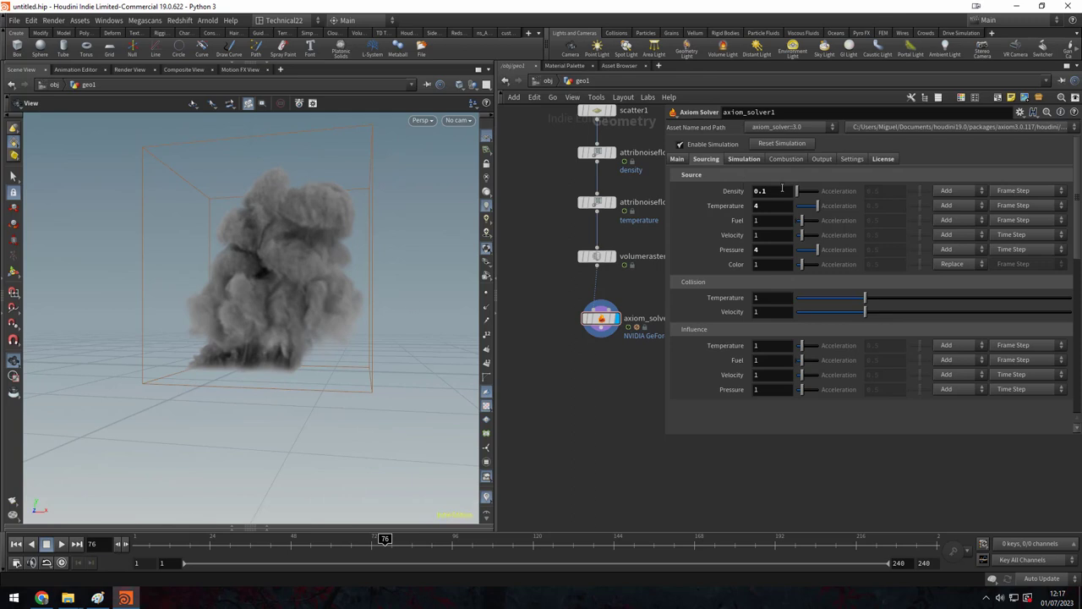
pyautogui.write('0.05')
pyautogui.press('Return')
pyautogui.press('Tab')
pyautogui.write('8')
pyautogui.press('Return')
pyautogui.click(761, 250)
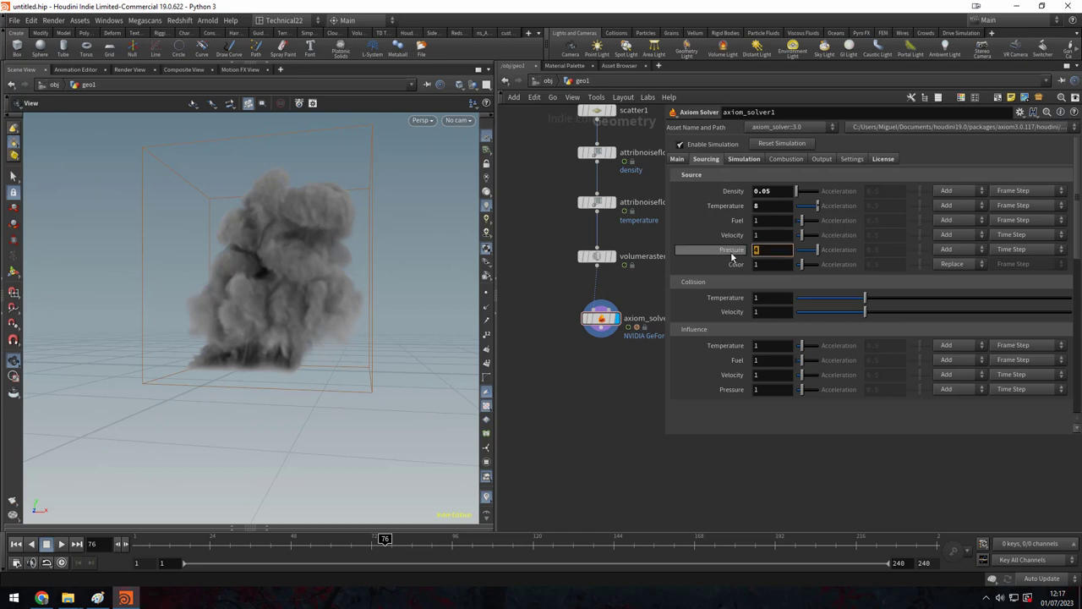
pyautogui.write('8')
pyautogui.press('Return')
# Replay the smoke from frame 1, stopping at frame 69 to view the taller plume.
pyautogui.scroll(-5, 220, 339)
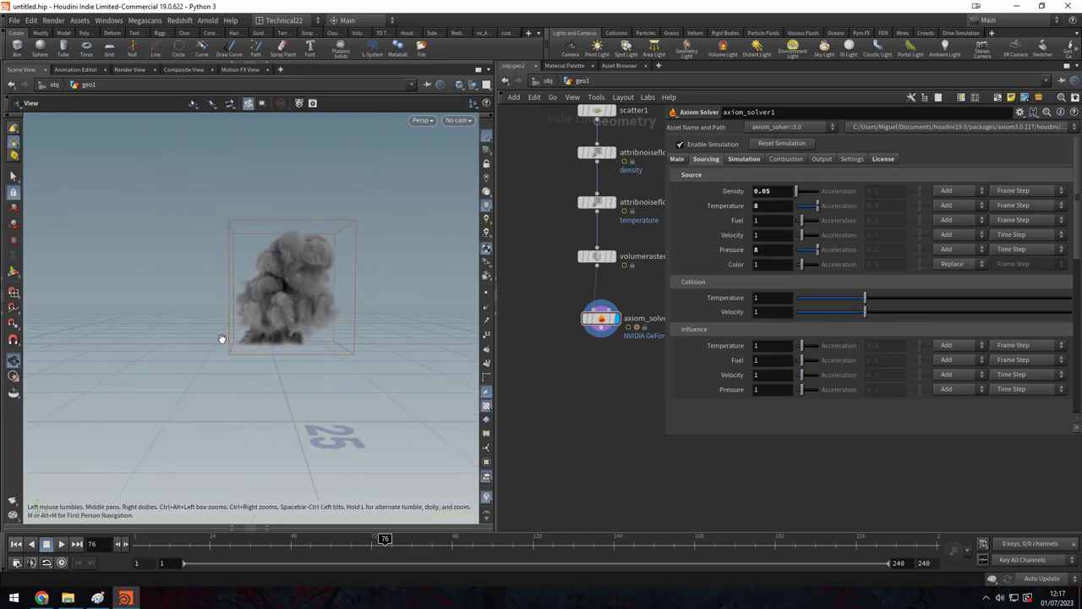
pyautogui.scroll(4, 374, 344)
pyautogui.scroll(1, 279, 374)
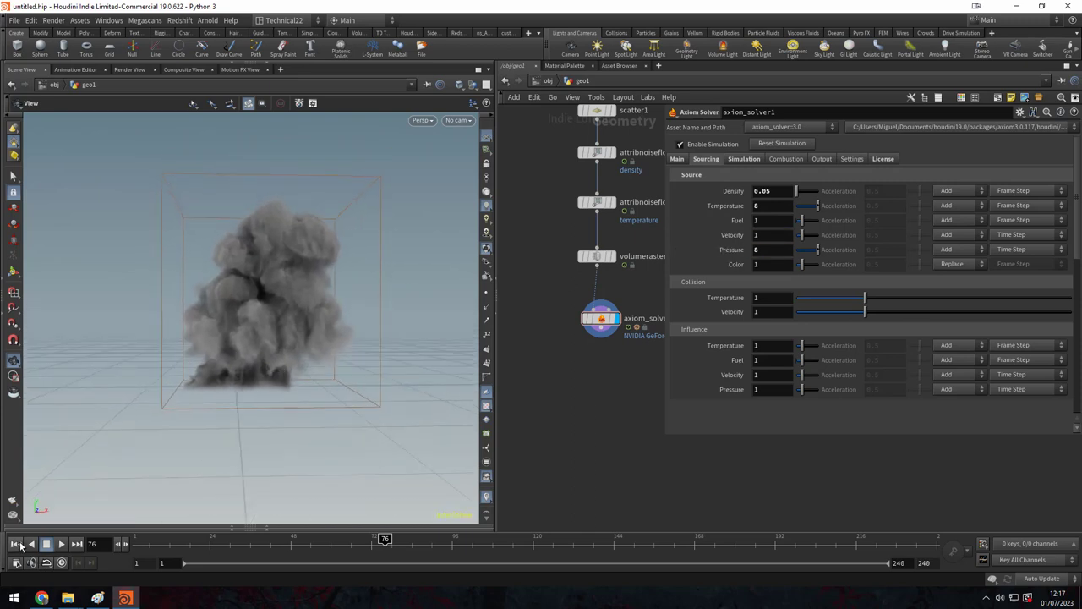
pyautogui.click(15, 544)
pyautogui.click(61, 544)
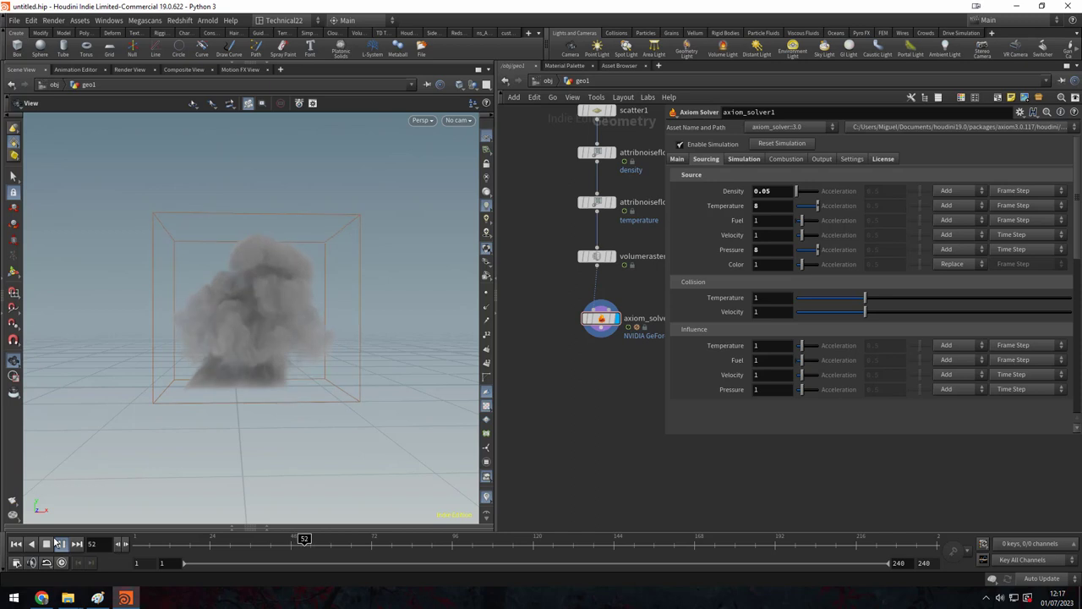
pyautogui.click(56, 544)
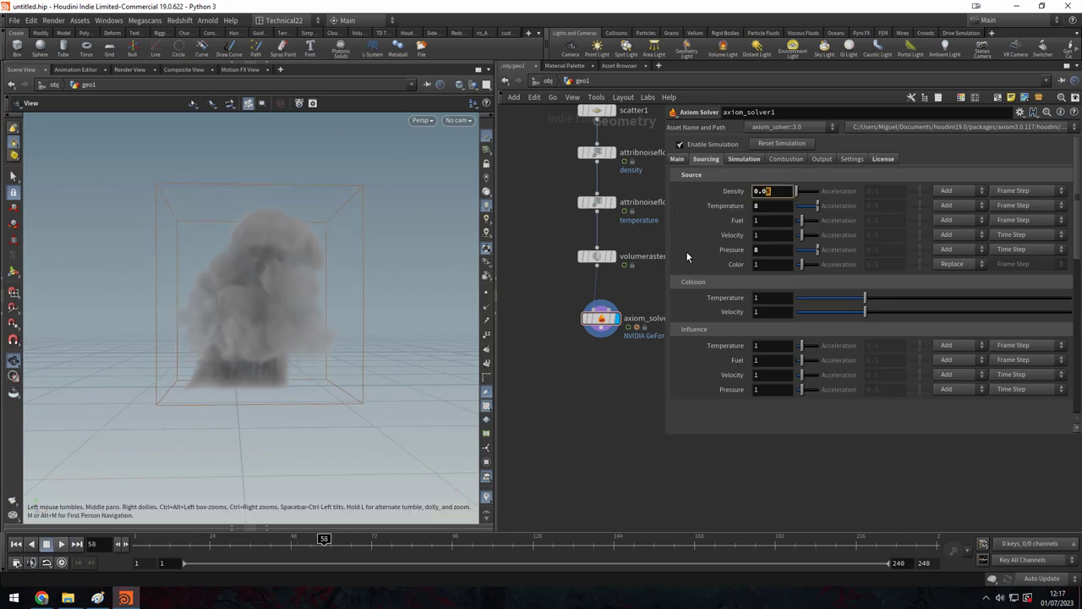
pyautogui.click(17, 545)
pyautogui.click(64, 545)
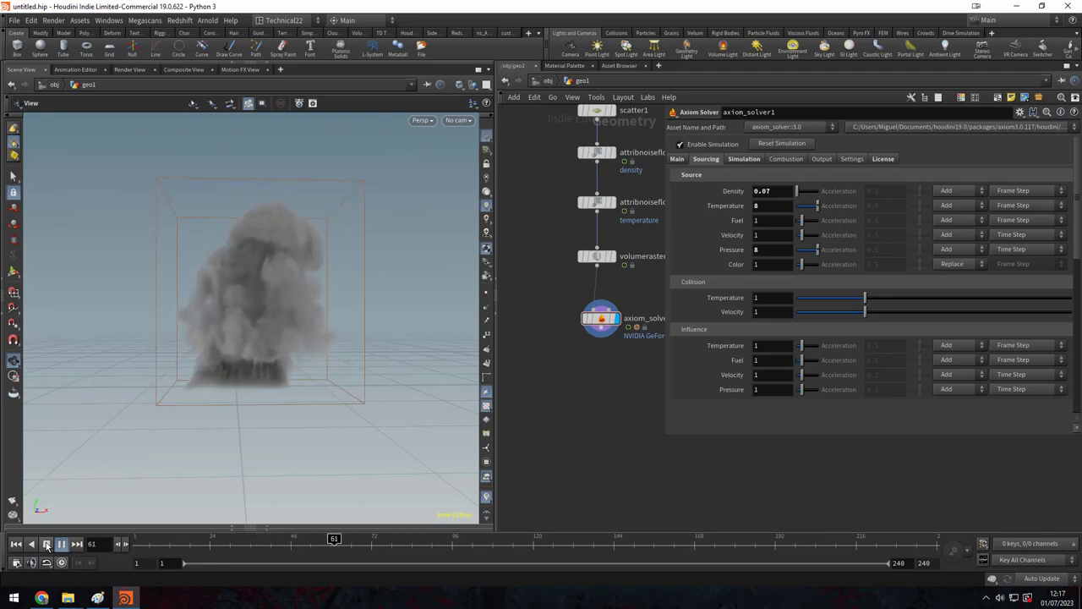
pyautogui.click(47, 546)
pyautogui.moveTo(152, 434); pyautogui.dragTo(278, 374)
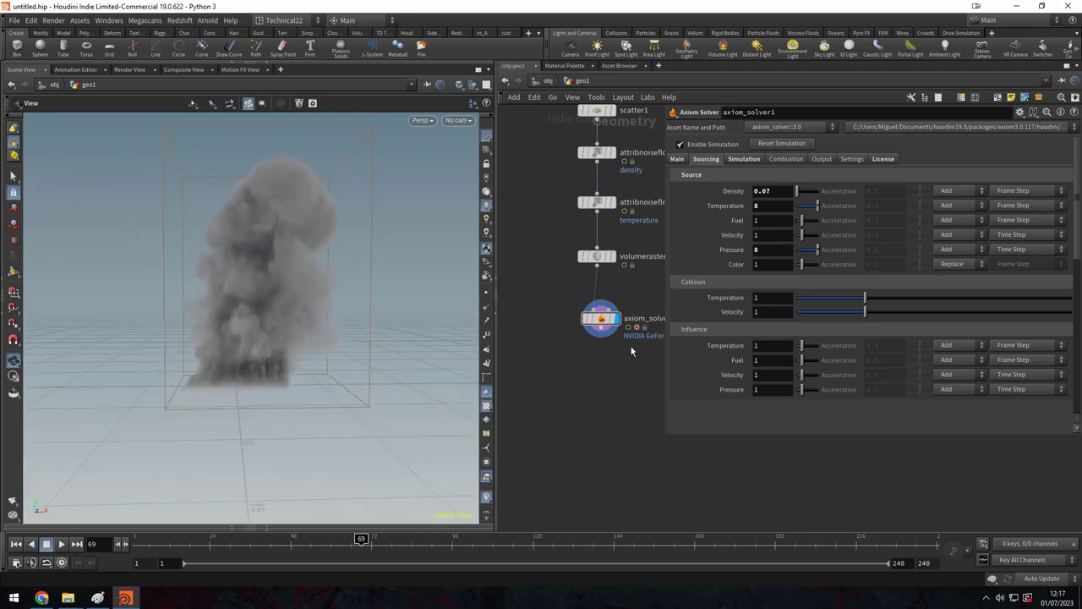
pyautogui.moveTo(350, 322); pyautogui.dragTo(357, 325)
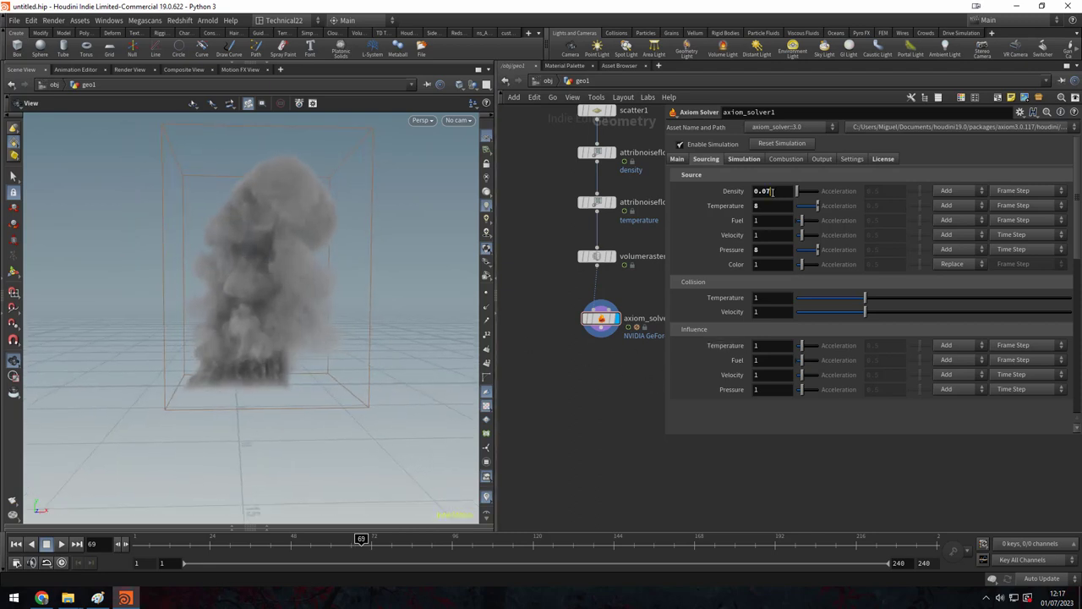
# Commit source density 0.08 and enable the second disturbance at strength 1.
pyautogui.write('8')
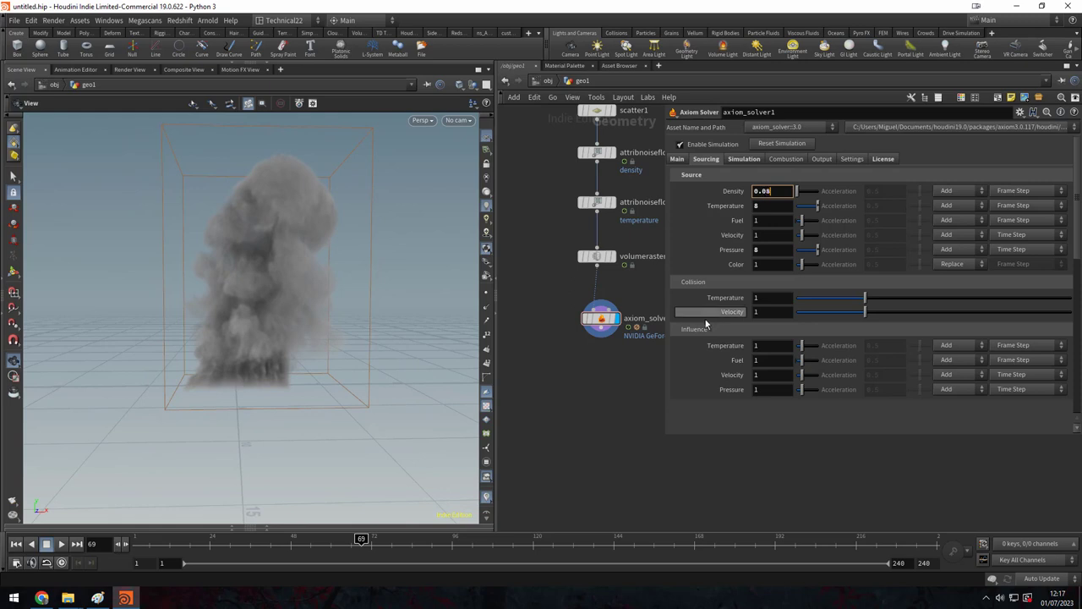
pyautogui.press('Return')
pyautogui.click(744, 159)
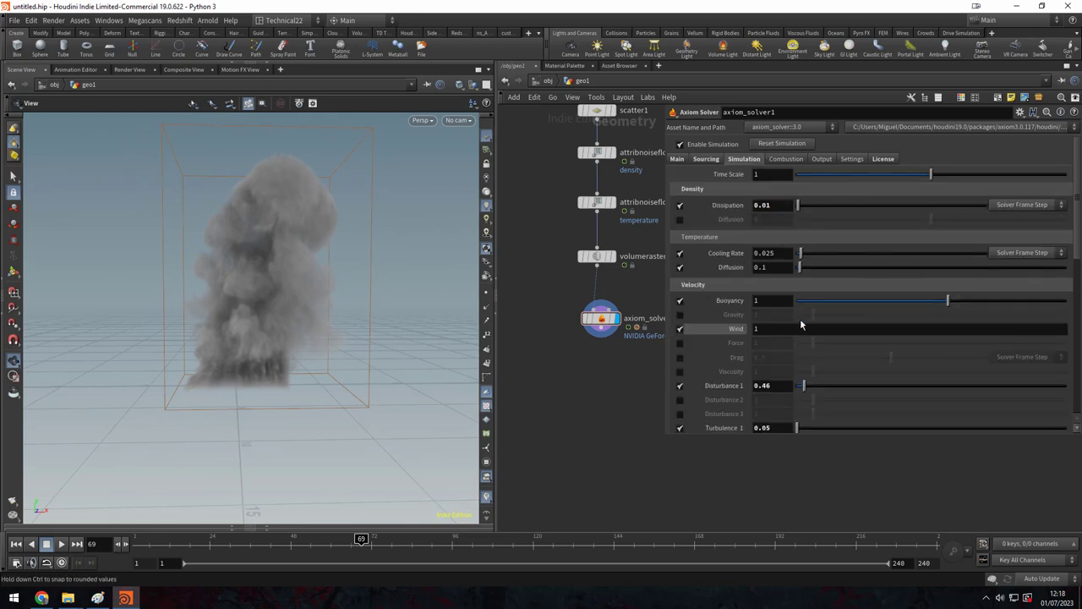
pyautogui.scroll(-3, 802, 325)
pyautogui.click(680, 328)
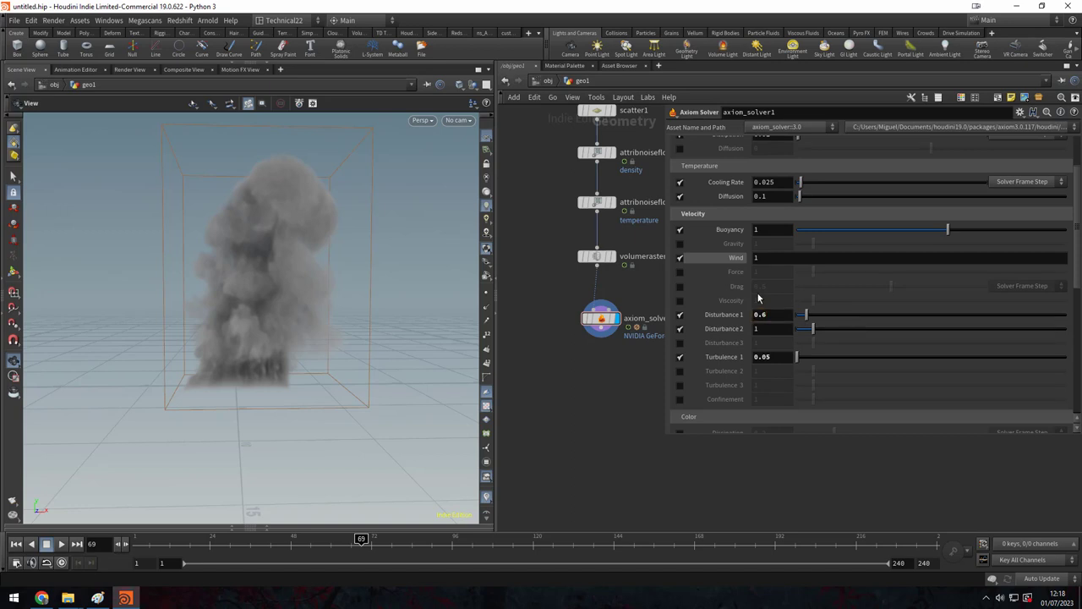
# Orbit and pan the viewport to inspect the disturbed smoke from several angles.
pyautogui.moveTo(300, 220)
pyautogui.mouseDown()
pyautogui.moveTo(283, 242)
pyautogui.moveTo(298, 219)
pyautogui.mouseUp()
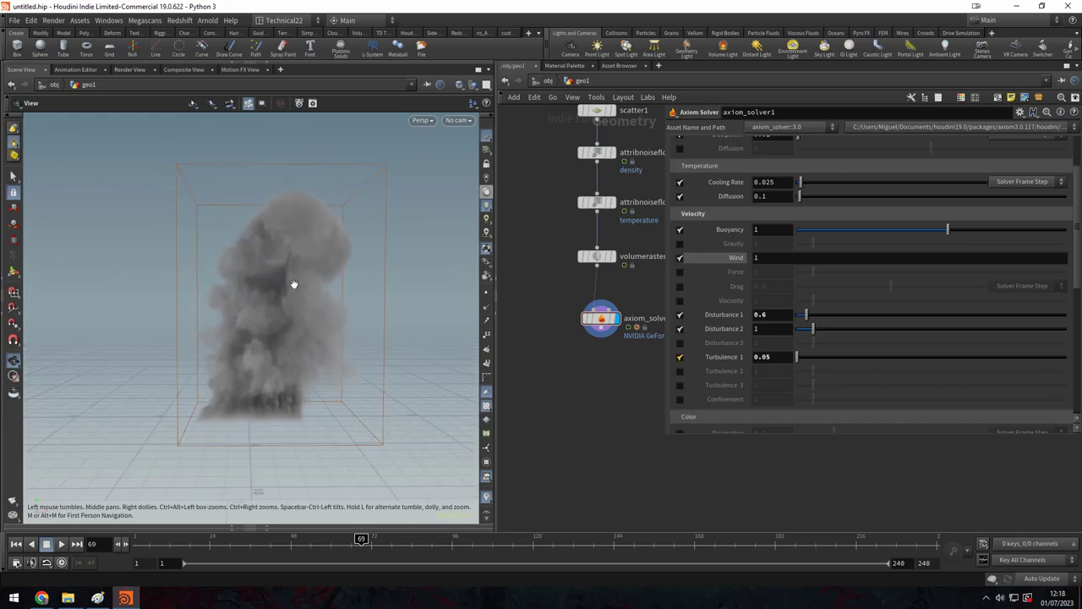
pyautogui.moveTo(315, 246); pyautogui.dragTo(304, 309, button='middle')
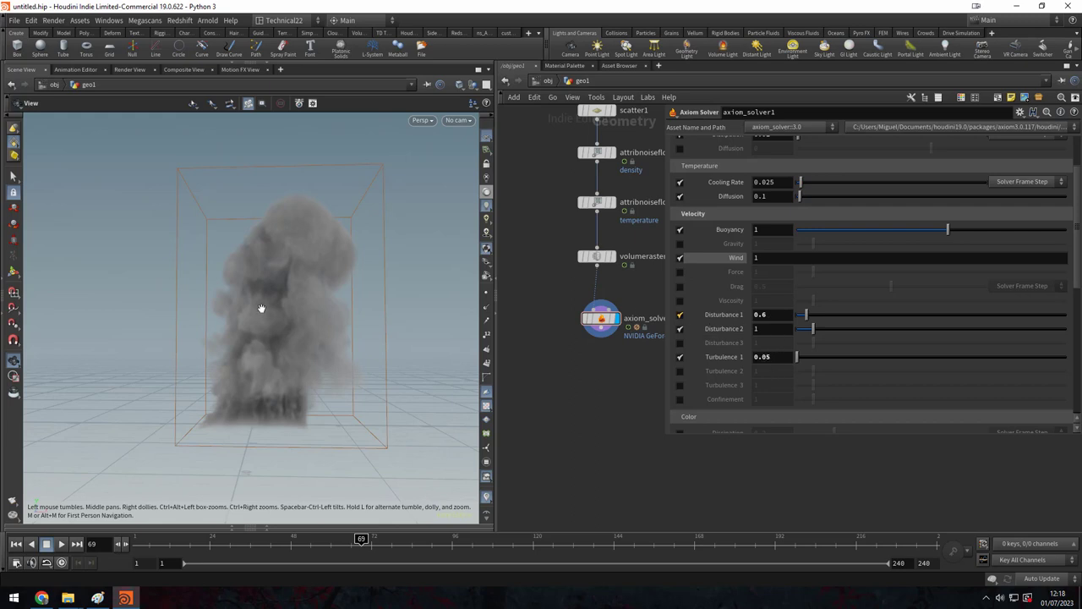
pyautogui.moveTo(260, 309); pyautogui.dragTo(271, 318)
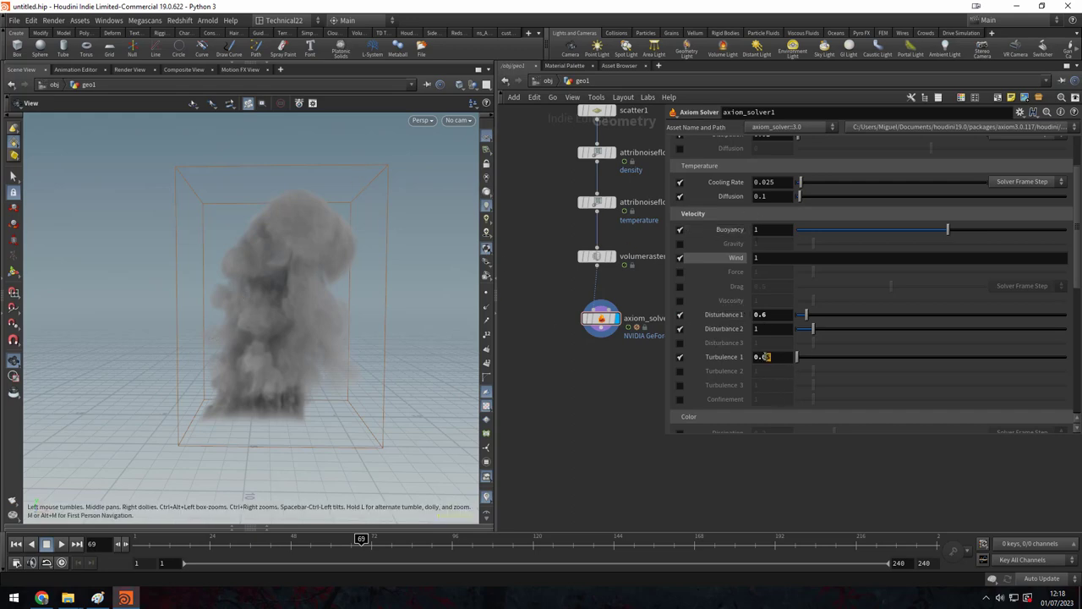
# Set turbulence 0.1 and block size 0.24, controlled by Velocity (Speed) from 0.5 to 1.
pyautogui.click(762, 315)
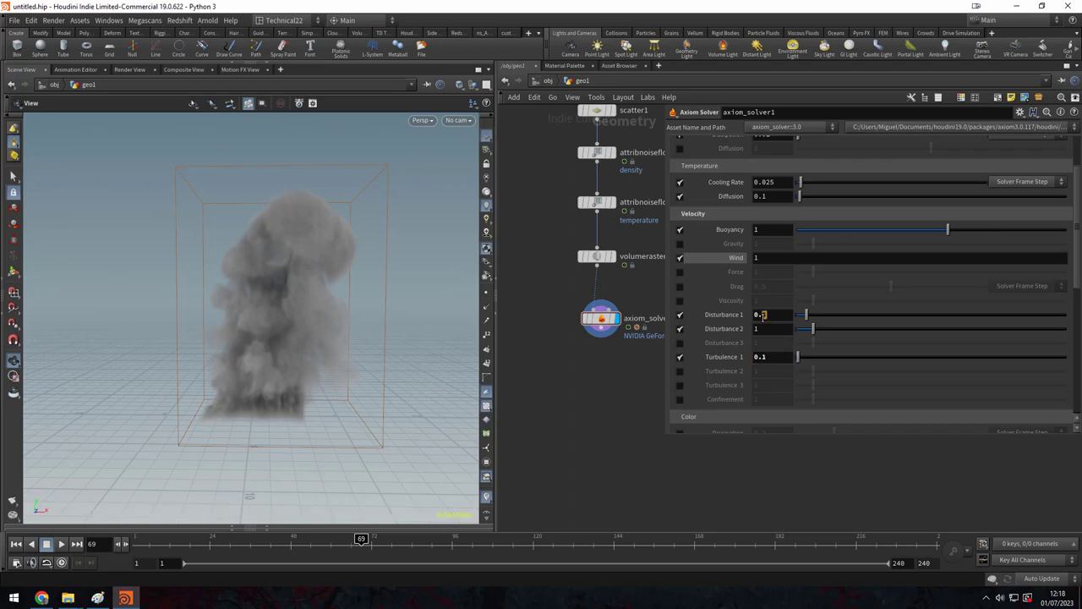
pyautogui.scroll(-3, 784, 359)
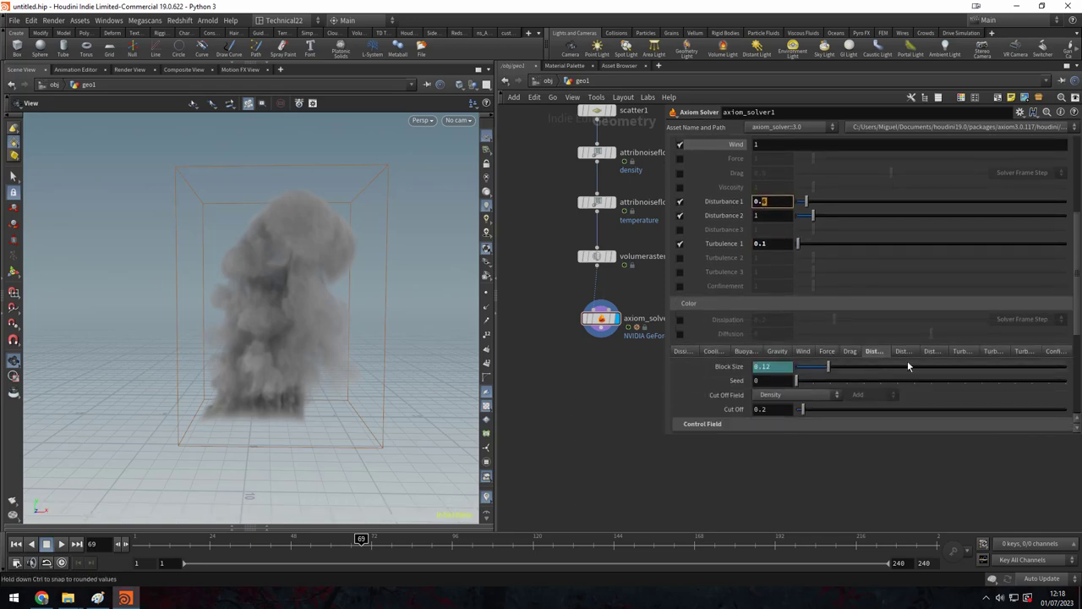
pyautogui.scroll(-1, 851, 395)
pyautogui.click(808, 397)
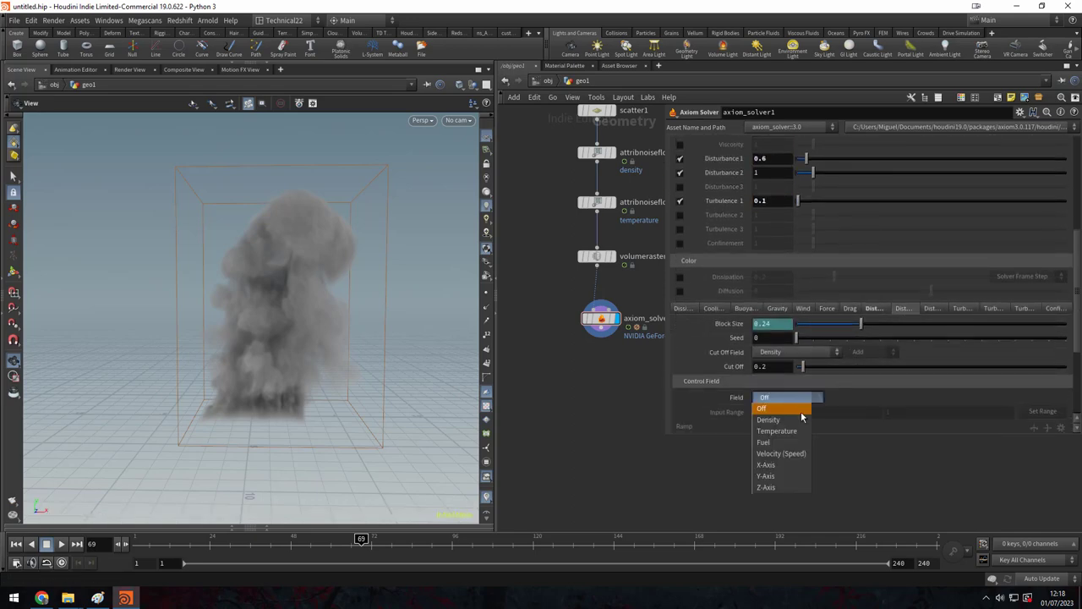
pyautogui.click(782, 442)
pyautogui.click(787, 398)
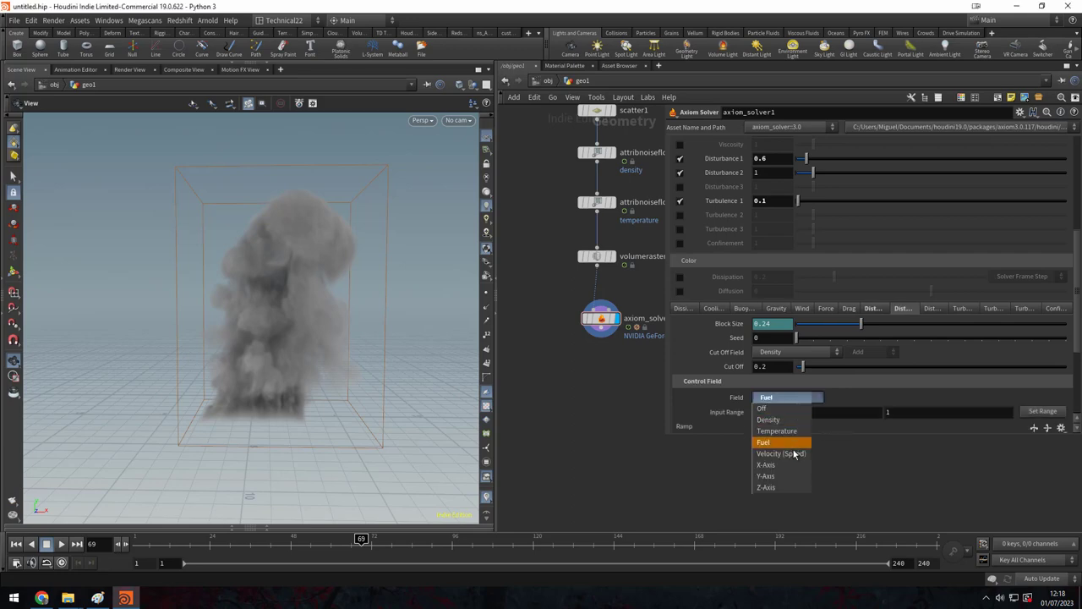
pyautogui.click(781, 454)
pyautogui.moveTo(777, 412); pyautogui.dragTo(813, 412, button='middle')
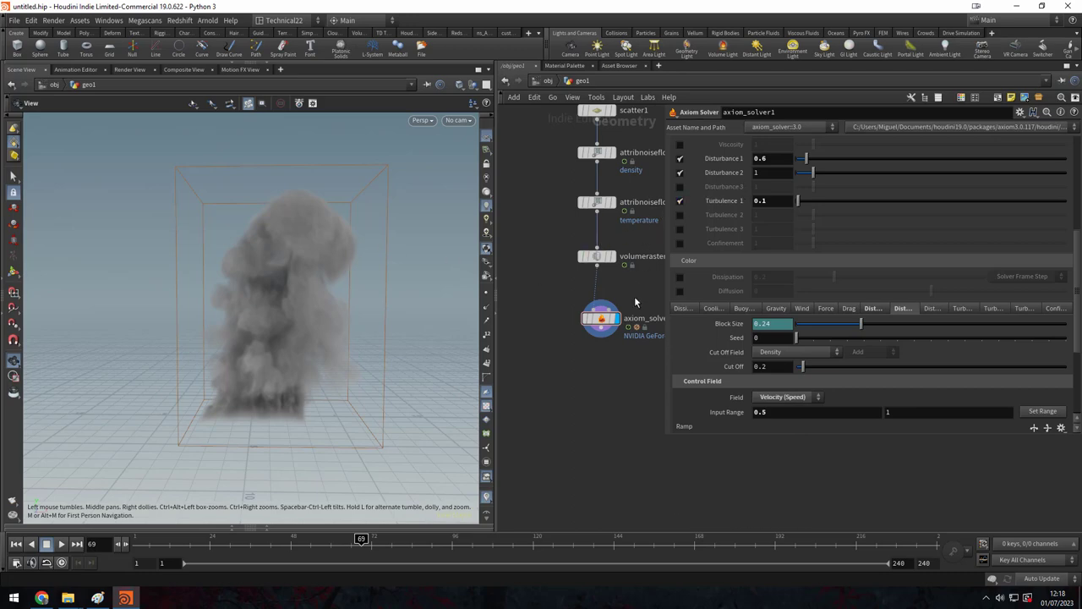
pyautogui.scroll(5, 711, 220)
pyautogui.scroll(5, 710, 194)
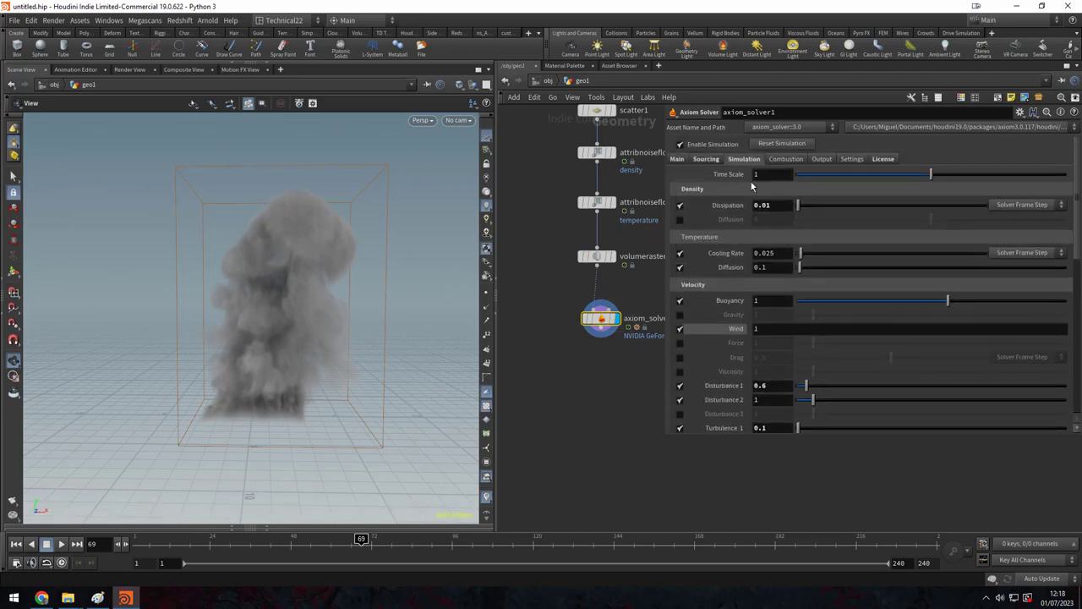
# Commit source density 0.1 and rerun the smoke from frame 1, stopping at frame 66.
pyautogui.click(707, 160)
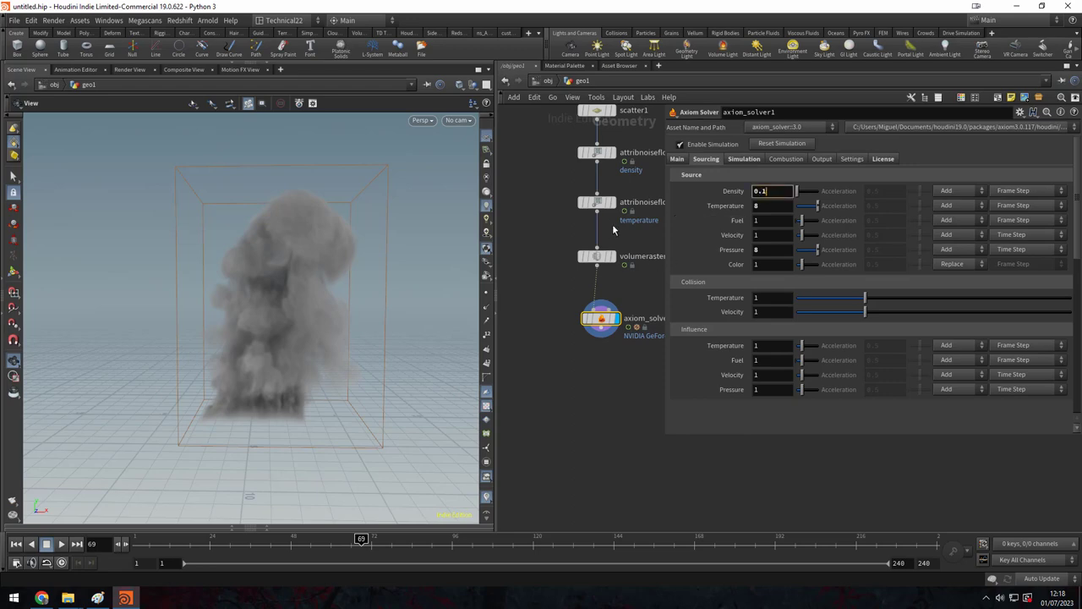
pyautogui.press('Return')
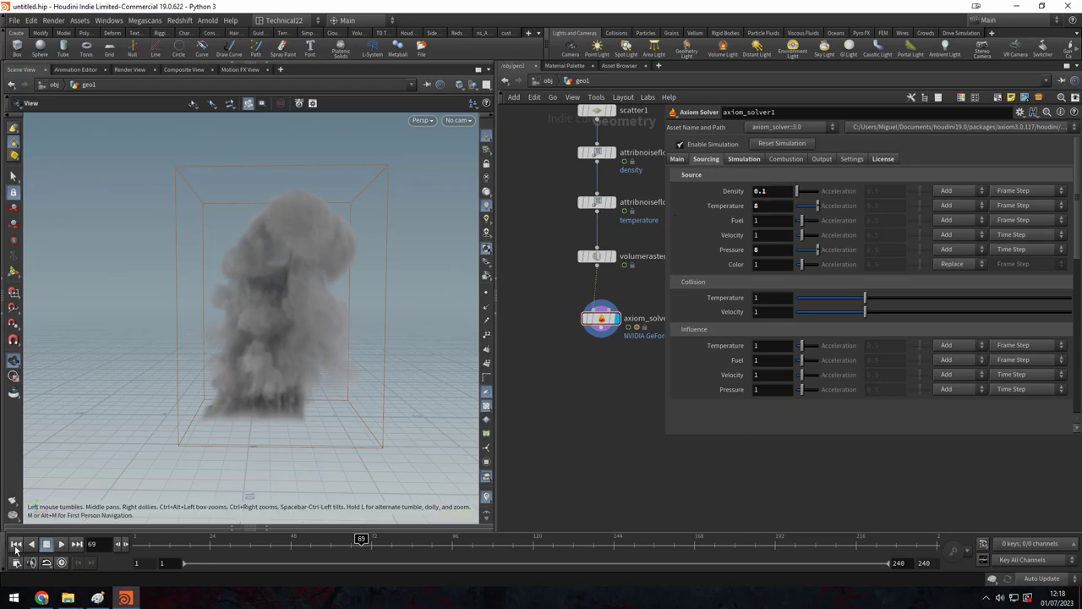
pyautogui.click(15, 544)
pyautogui.click(61, 545)
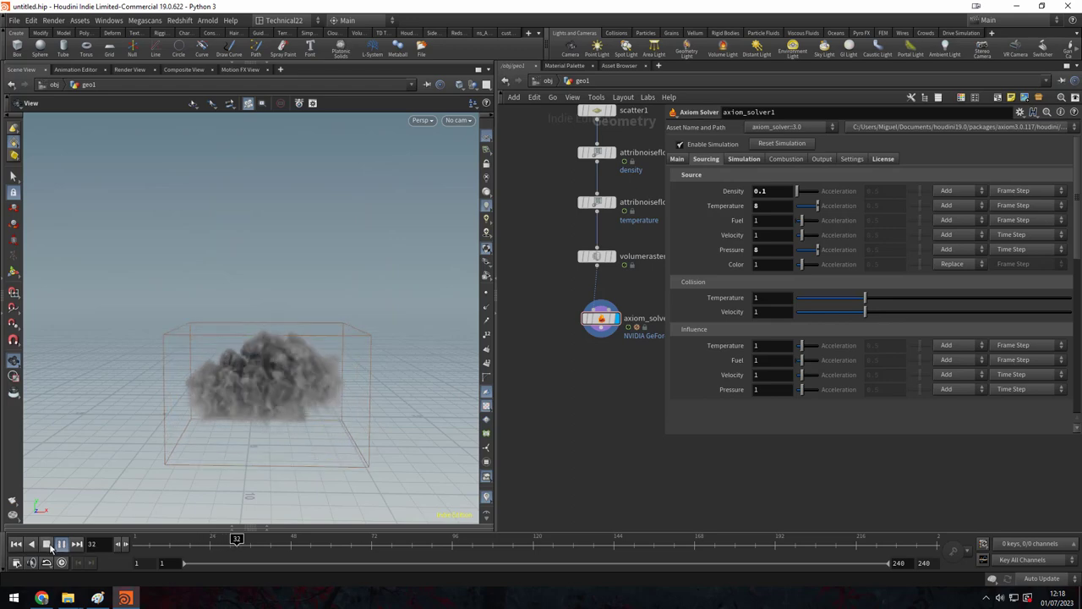
pyautogui.click(46, 544)
pyautogui.click(745, 159)
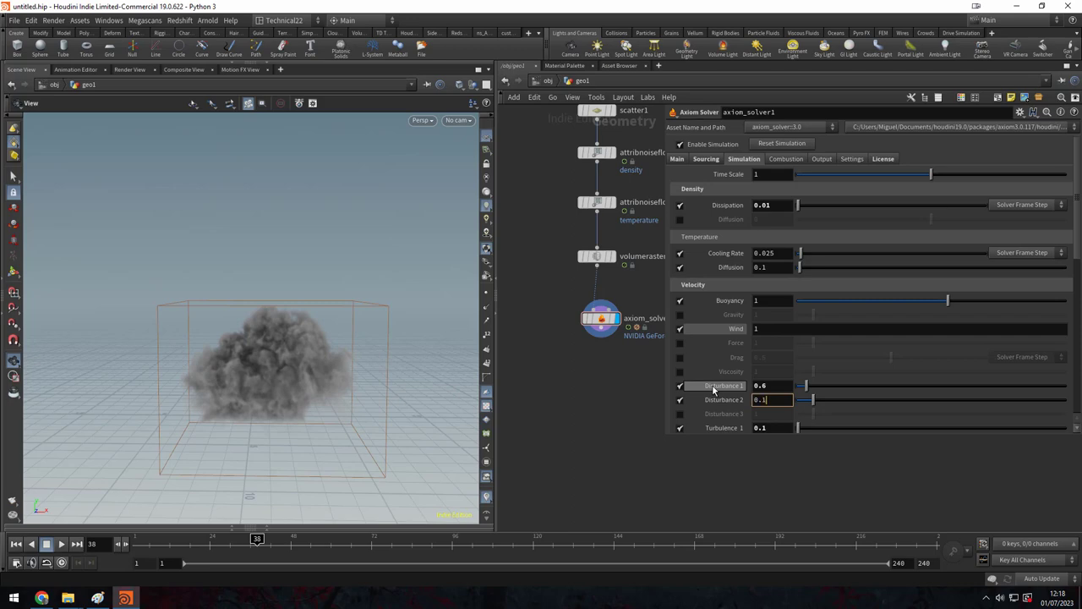
pyautogui.click(15, 546)
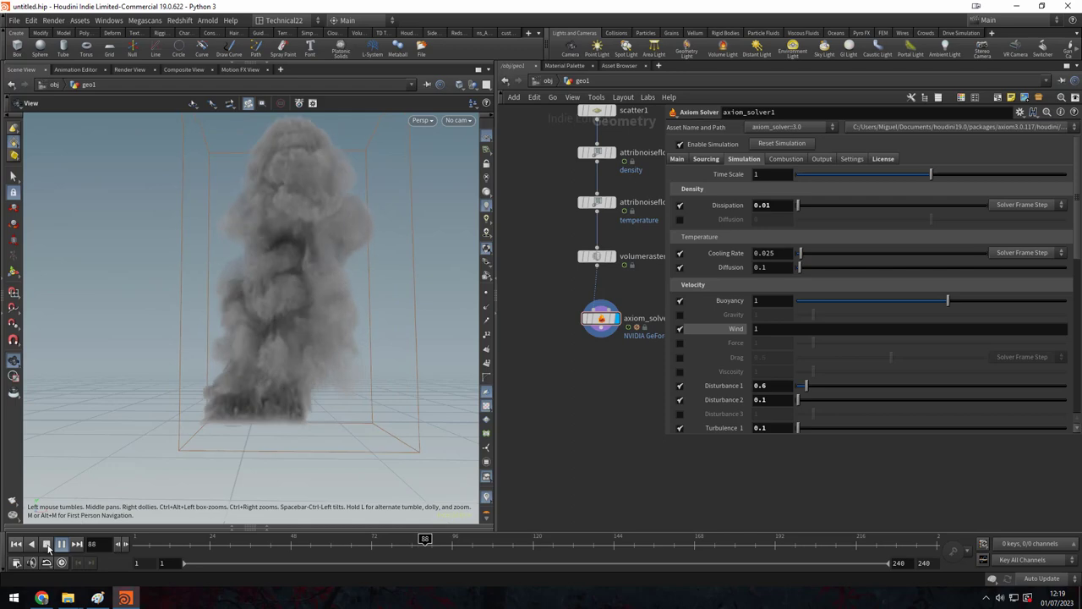
pyautogui.moveTo(271, 326)
pyautogui.mouseDown()
pyautogui.moveTo(379, 325)
pyautogui.moveTo(346, 313)
pyautogui.moveTo(244, 394)
pyautogui.moveTo(257, 392)
pyautogui.moveTo(279, 325)
pyautogui.mouseUp()
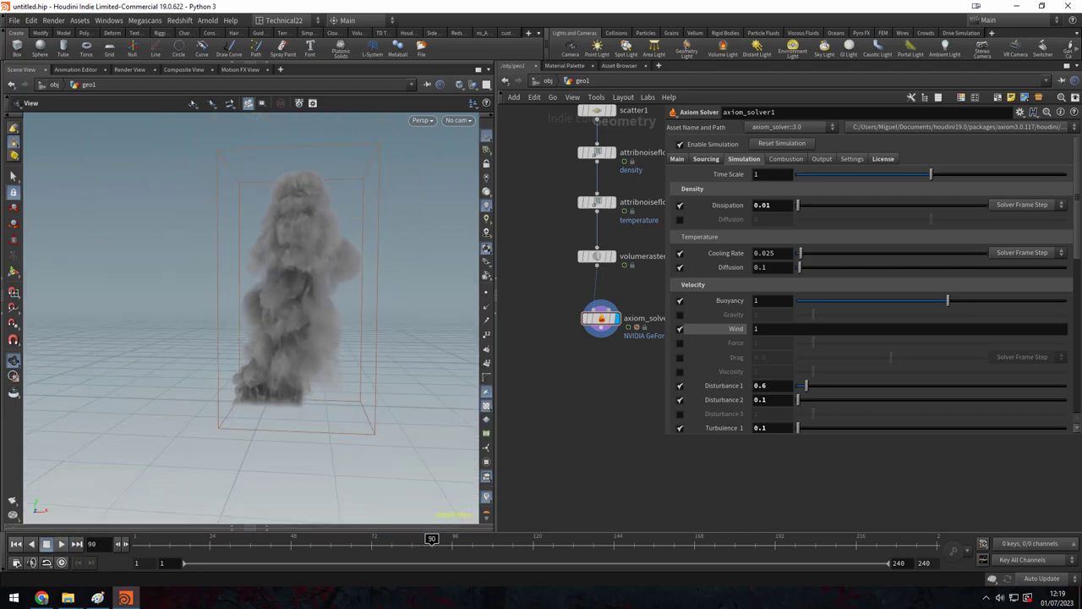
pyautogui.click(15, 545)
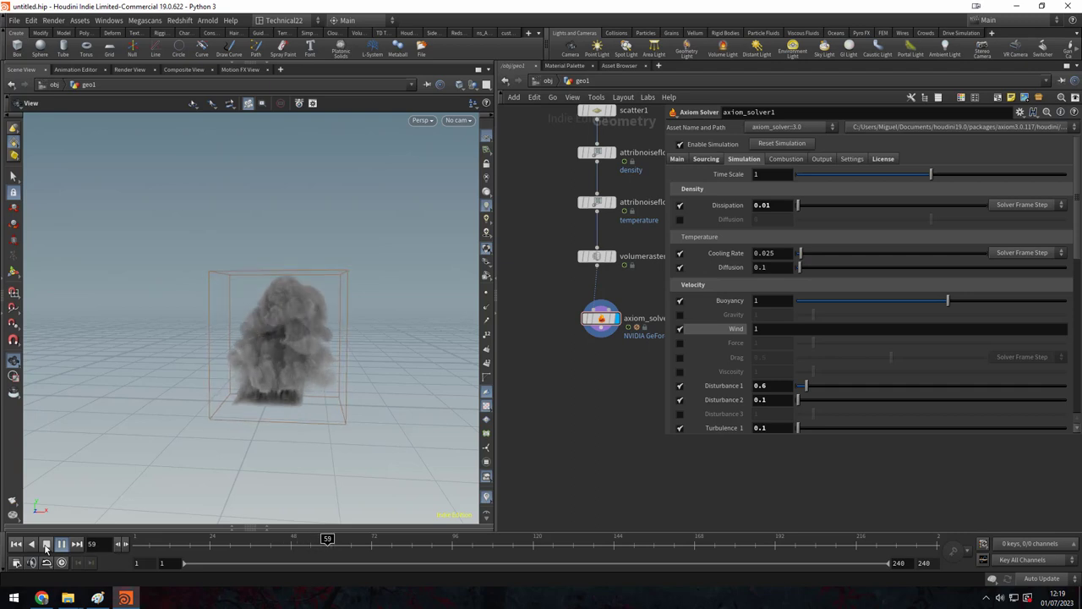
pyautogui.click(47, 546)
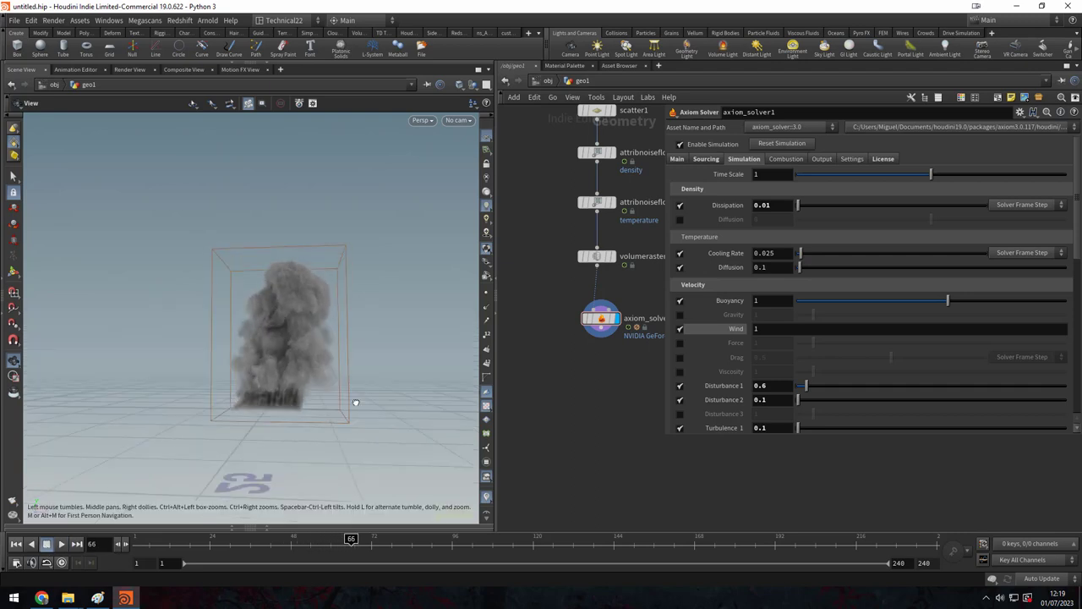
# Add a Pyro Bake Volume node below axiom_solver1 in the network.
pyautogui.press('Tab')
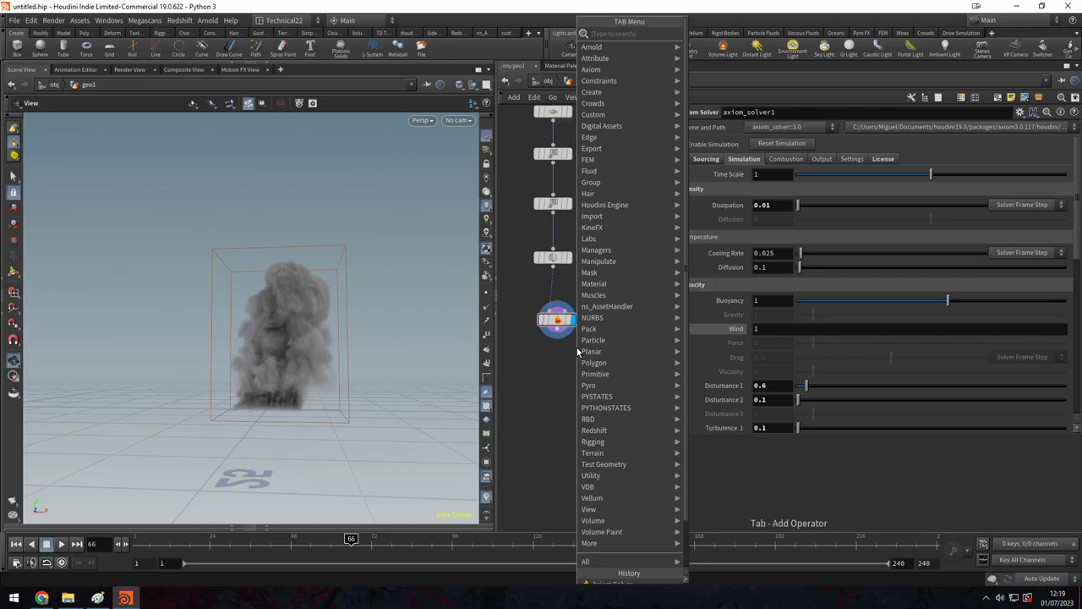
pyautogui.write('axiom')
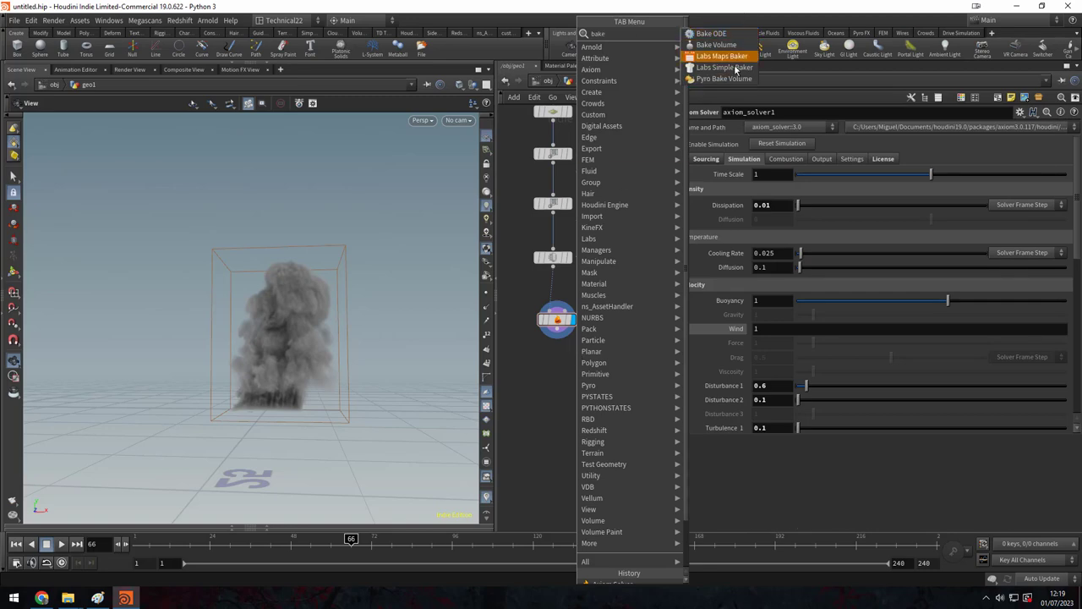
pyautogui.click(719, 77)
pyautogui.click(556, 385)
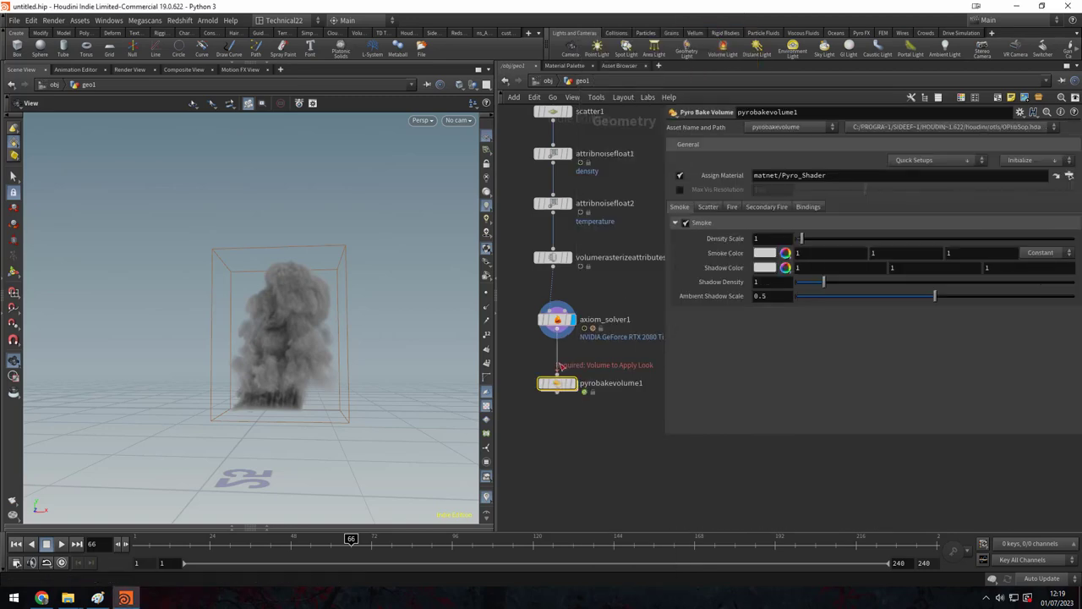
pyautogui.moveTo(496, 218); pyautogui.dragTo(446, 218)
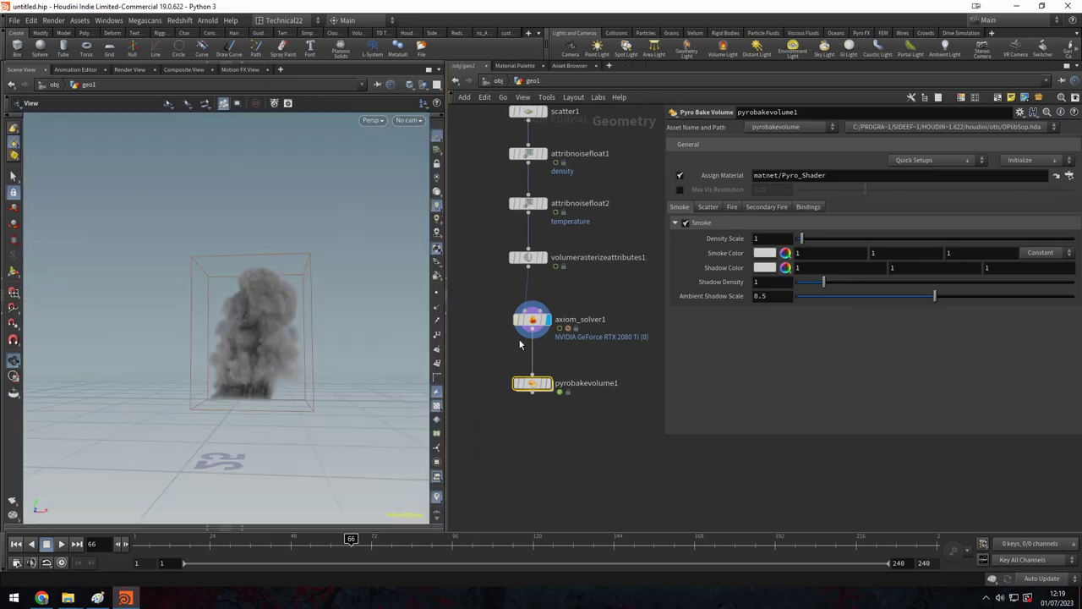
pyautogui.scroll(3, 339, 353)
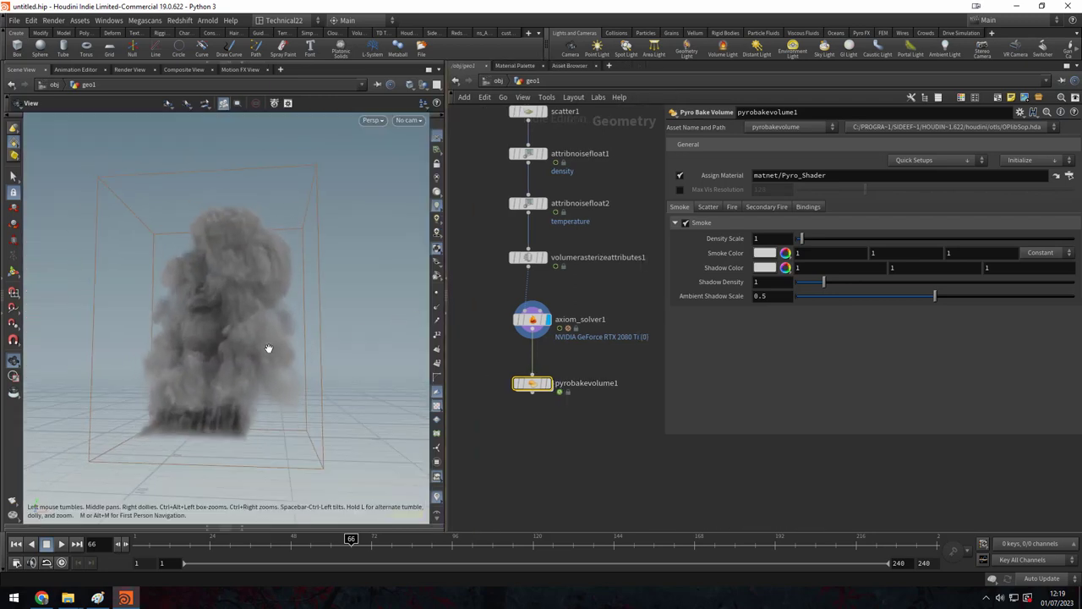
pyautogui.scroll(1, 609, 368)
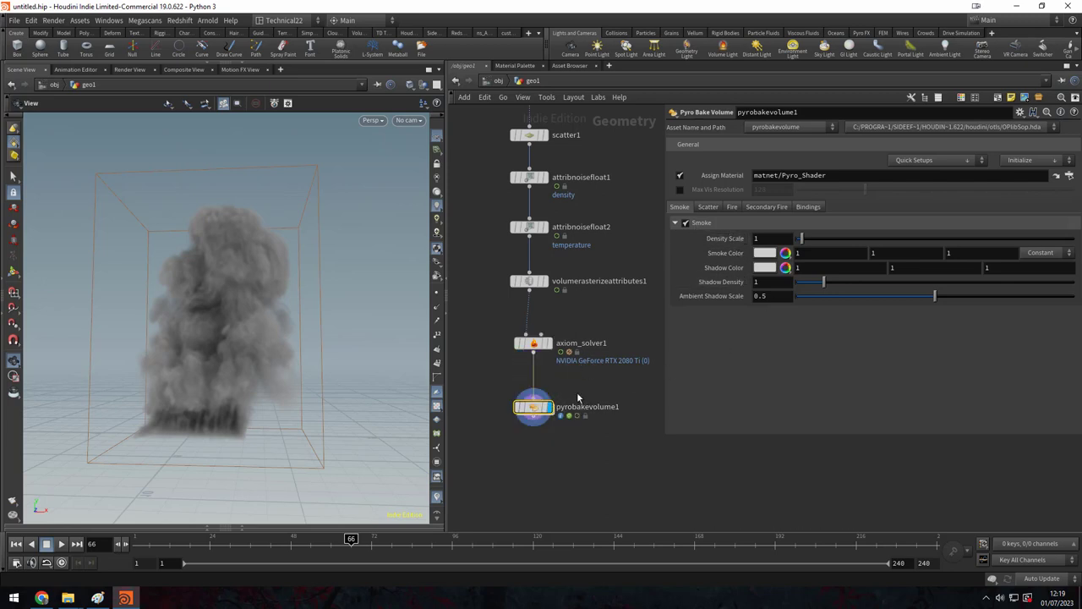
# Set the bake's smoke colour to light grey and enable scatter for a fiery glow.
pyautogui.click(765, 253)
pyautogui.click(817, 230)
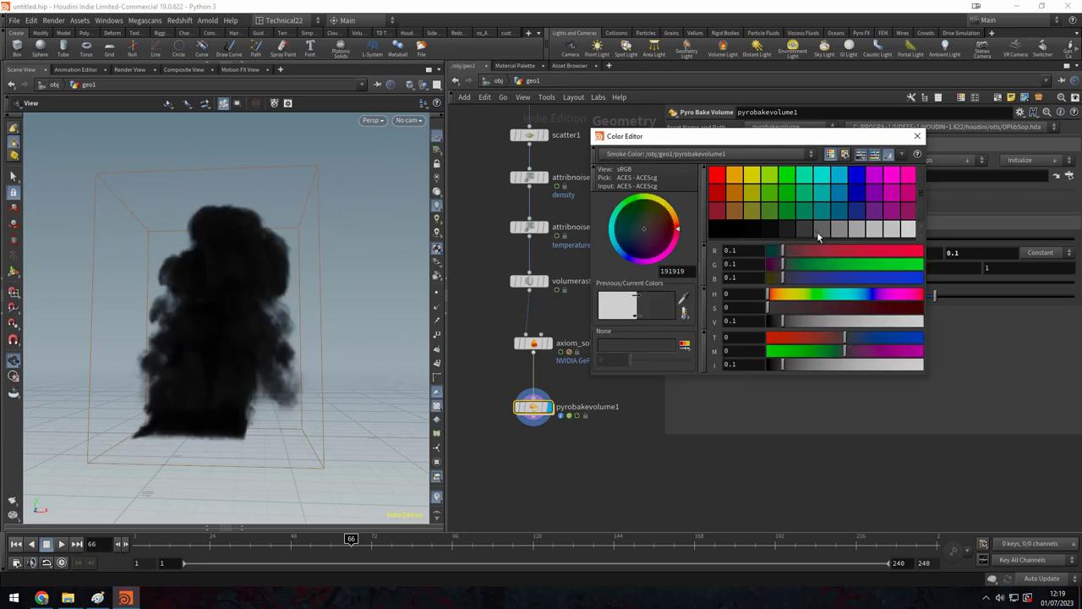
pyautogui.click(857, 230)
pyautogui.click(874, 230)
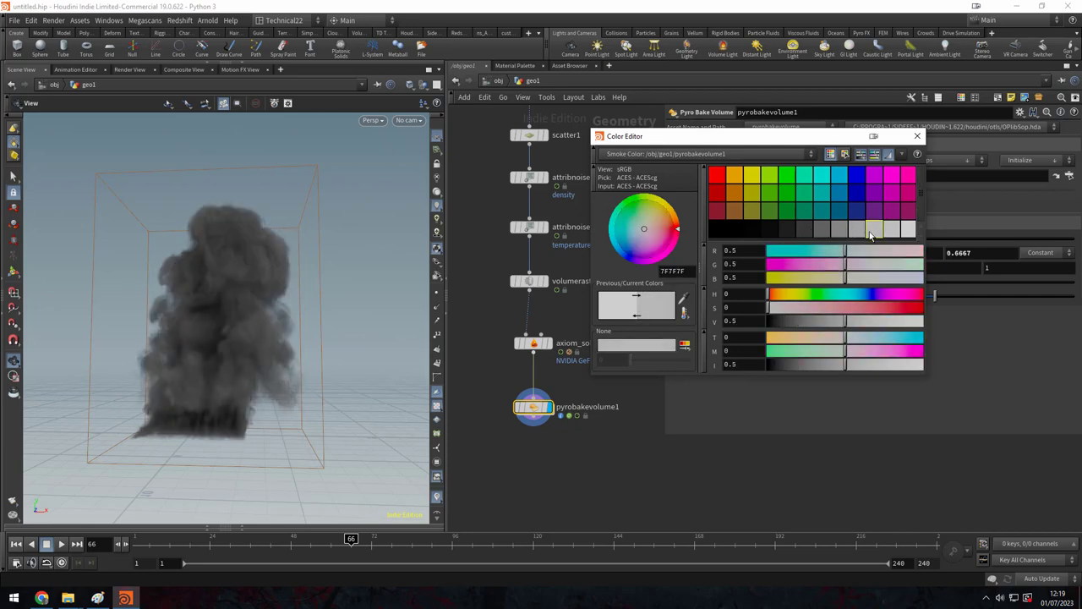
pyautogui.click(917, 136)
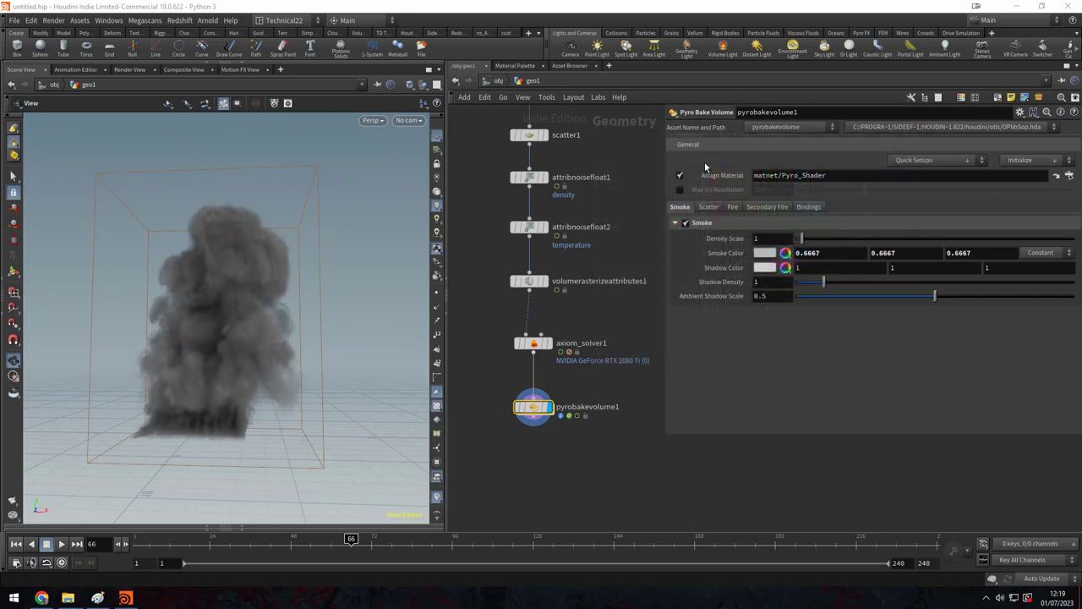
pyautogui.click(709, 207)
pyautogui.click(686, 224)
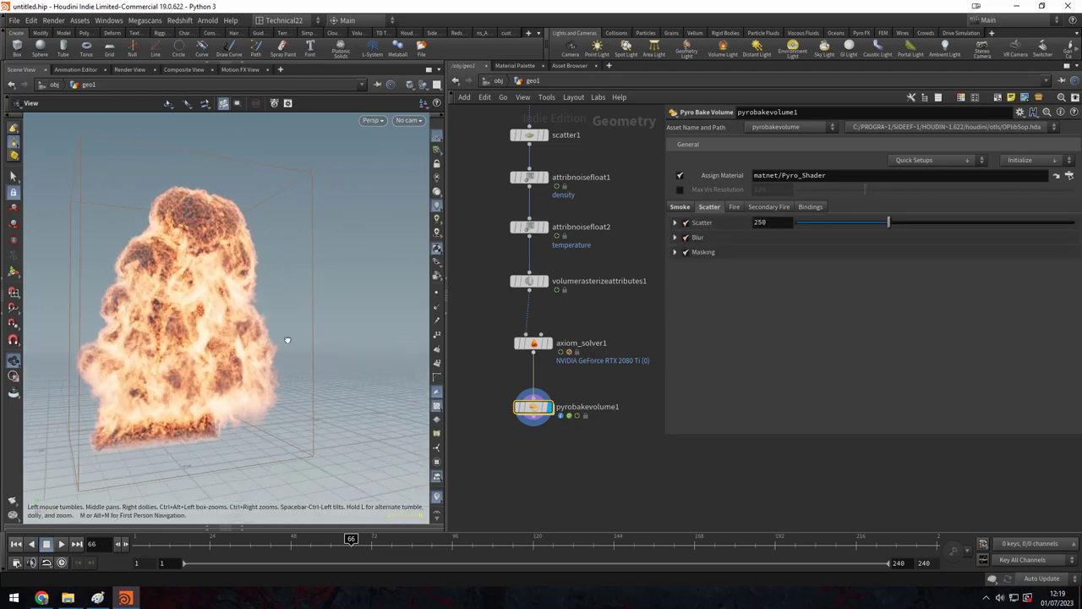
pyautogui.click(533, 343)
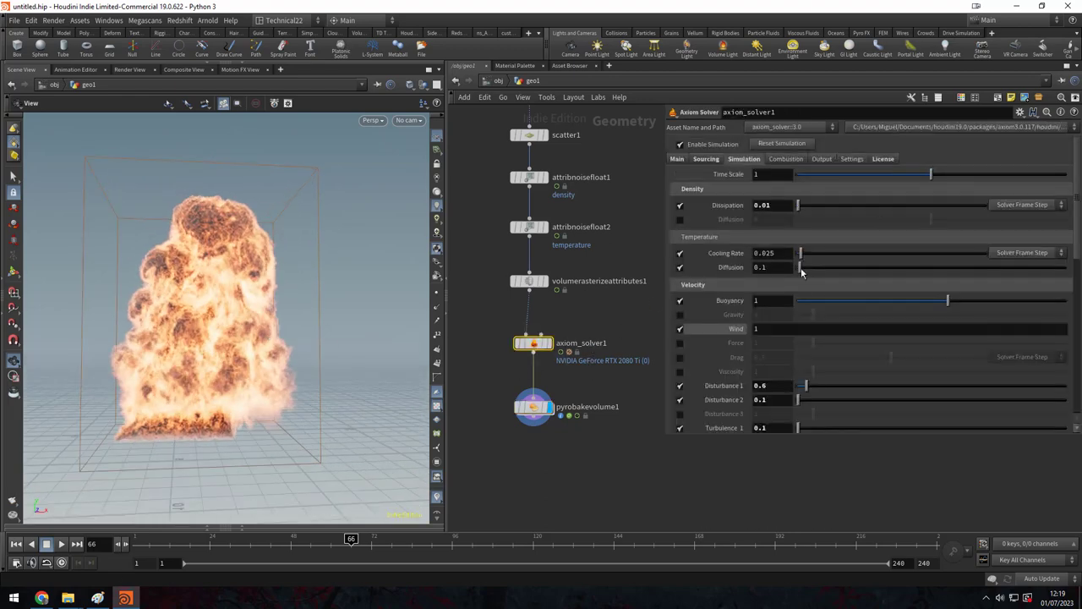
# Turn off velocity output, set field precision to 16-bit, and rerun the explosion from frame 1.
pyautogui.click(822, 159)
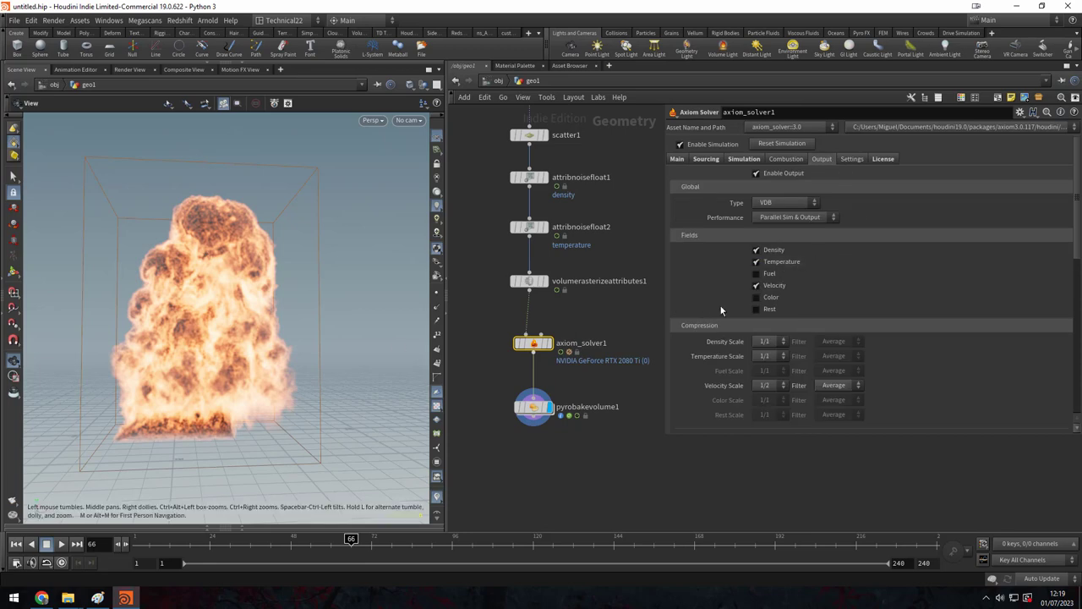
pyautogui.click(779, 286)
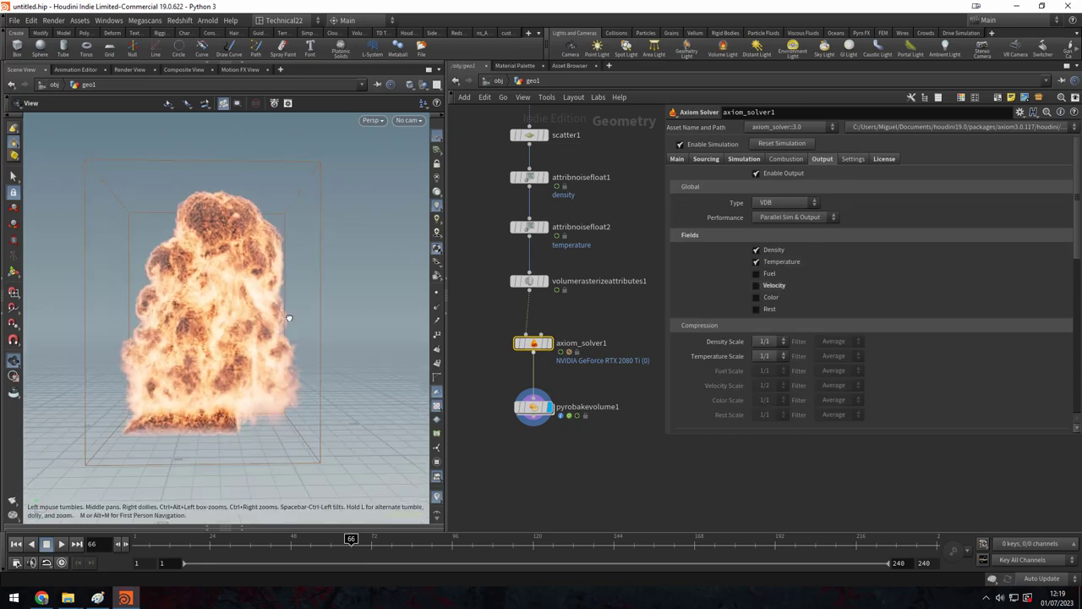
pyautogui.click(849, 159)
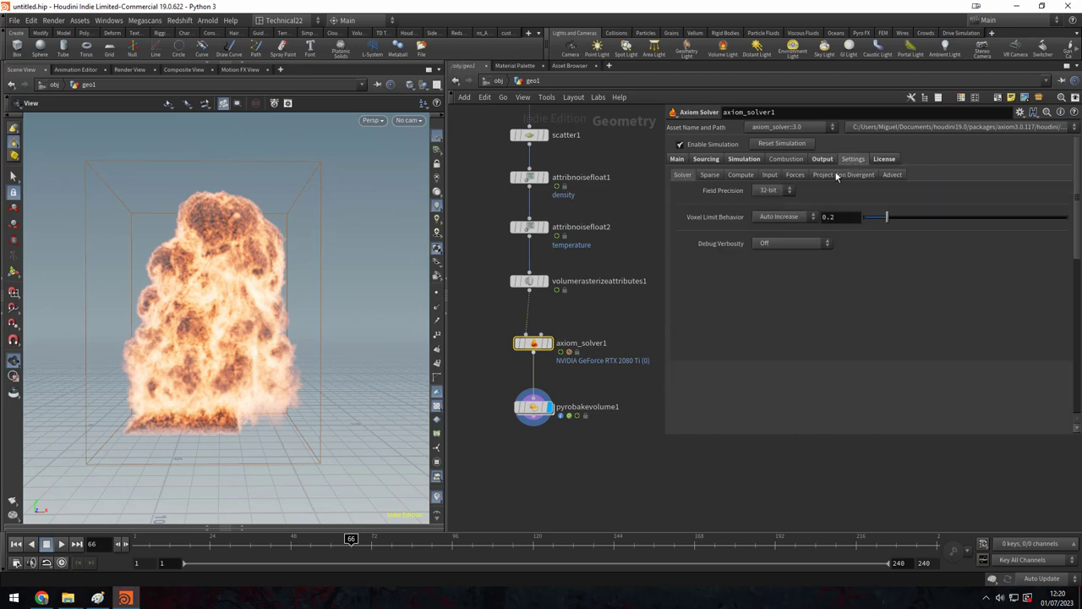
pyautogui.click(770, 190)
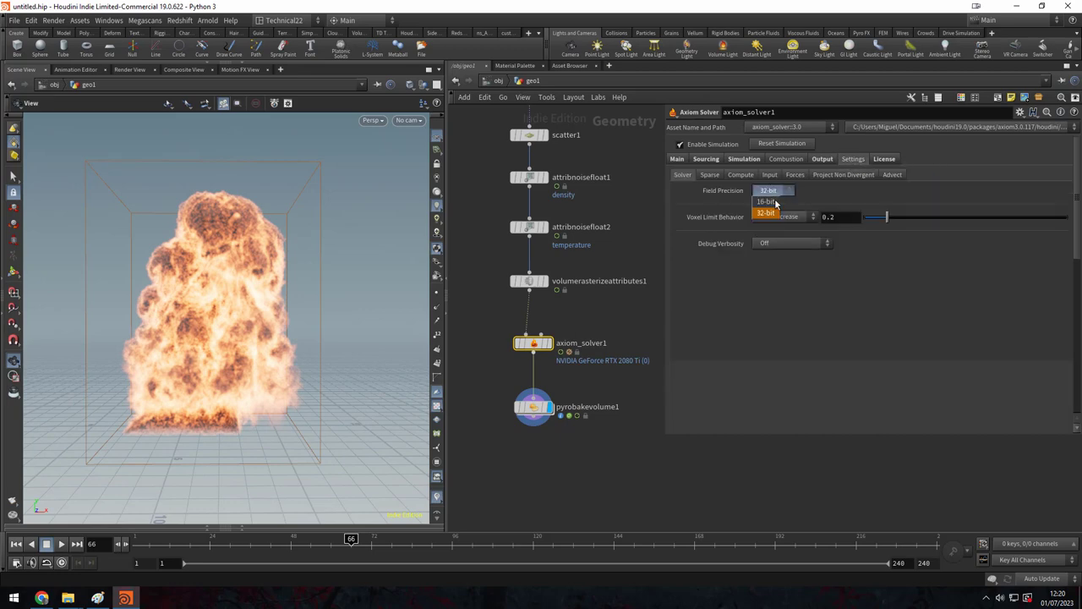
pyautogui.click(767, 202)
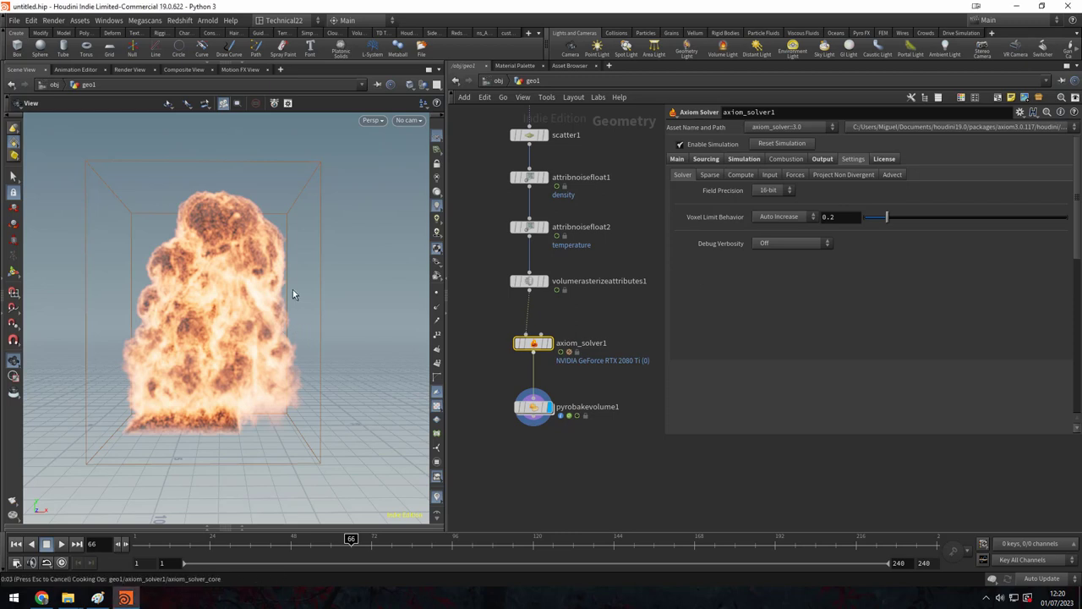
pyautogui.click(15, 544)
pyautogui.click(61, 545)
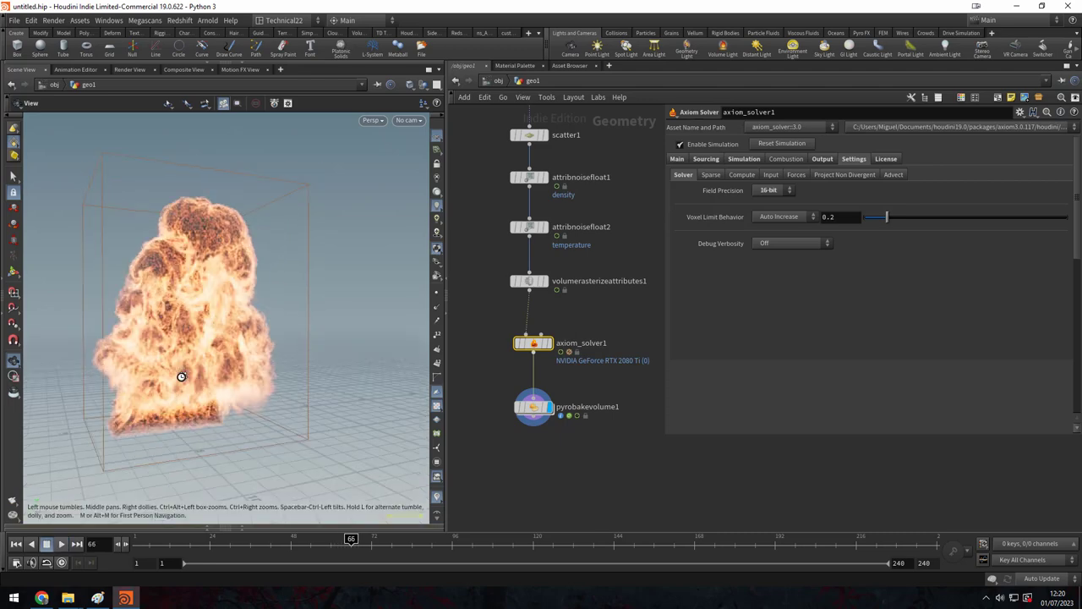
# On the Pyro Bake Volume, raise Mask Center and fill the scatter source range from data.
pyautogui.click(534, 408)
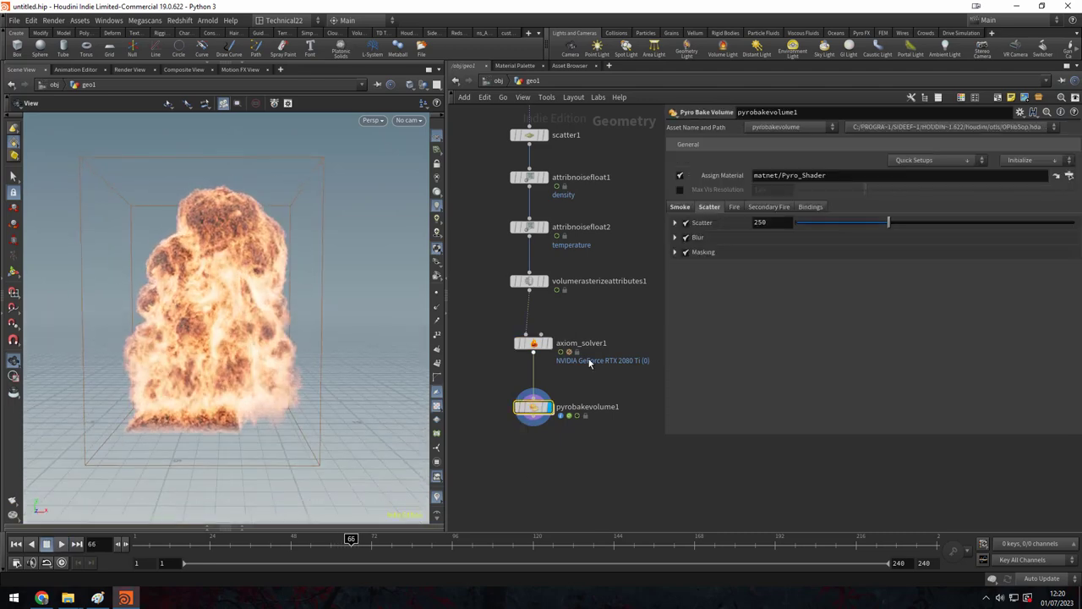
pyautogui.click(675, 253)
pyautogui.moveTo(802, 268); pyautogui.dragTo(806, 270)
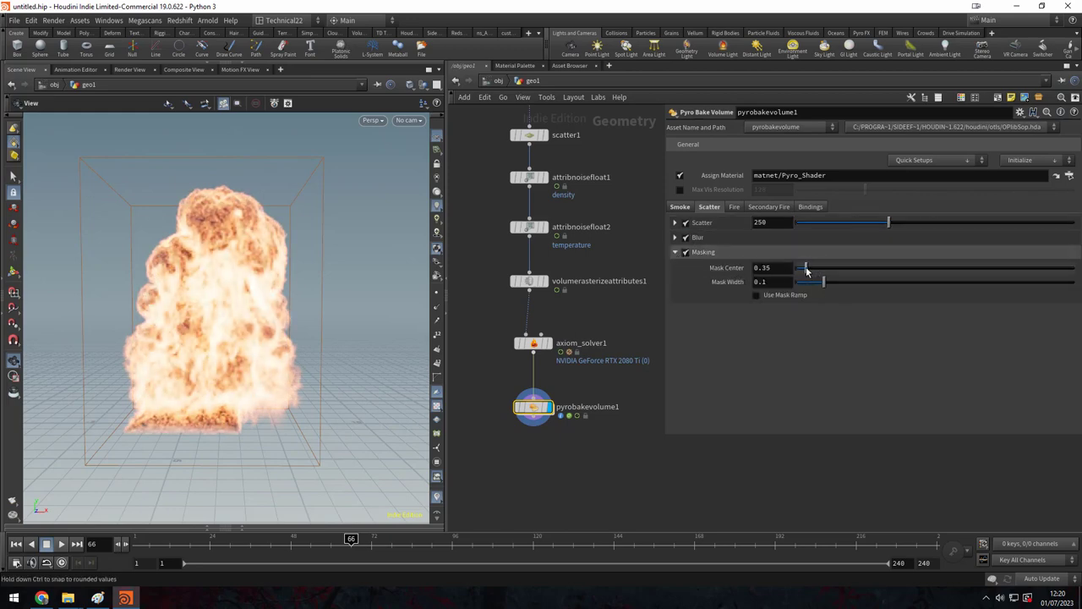
pyautogui.click(675, 223)
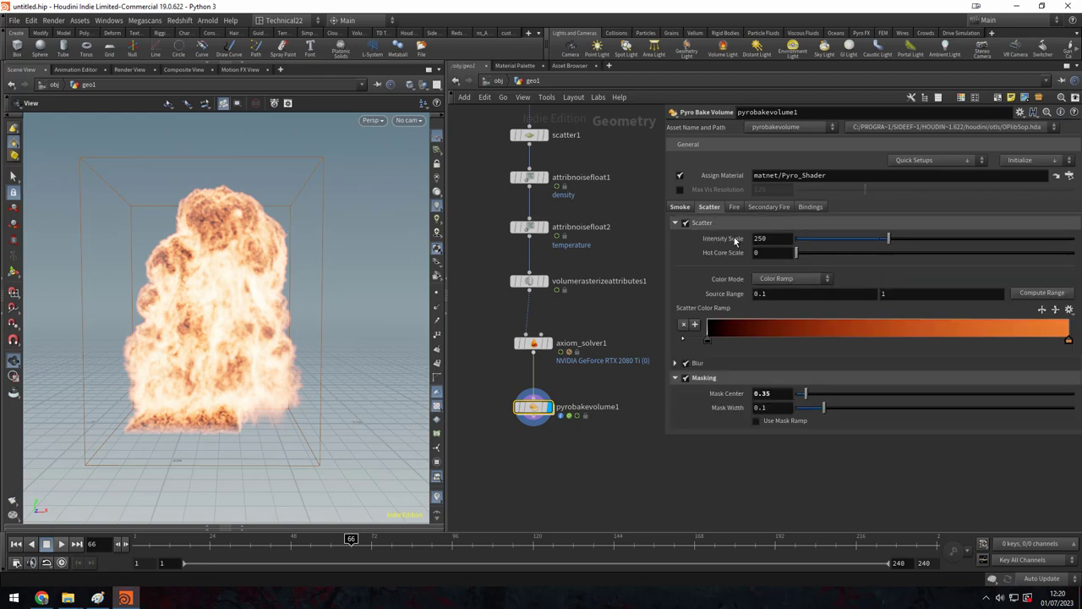
pyautogui.click(1020, 296)
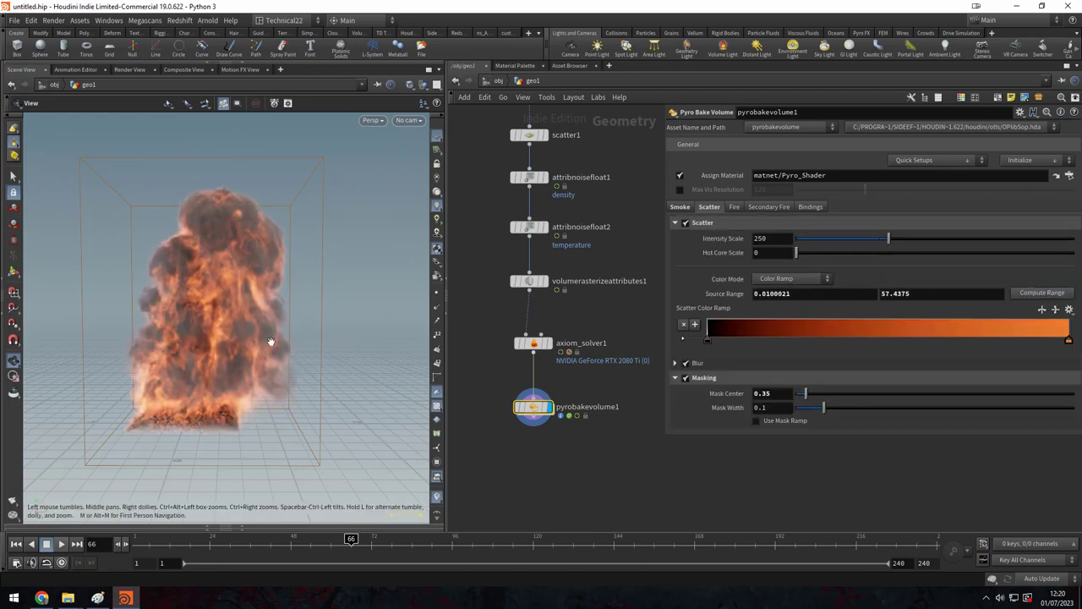
pyautogui.moveTo(271, 338); pyautogui.dragTo(222, 345)
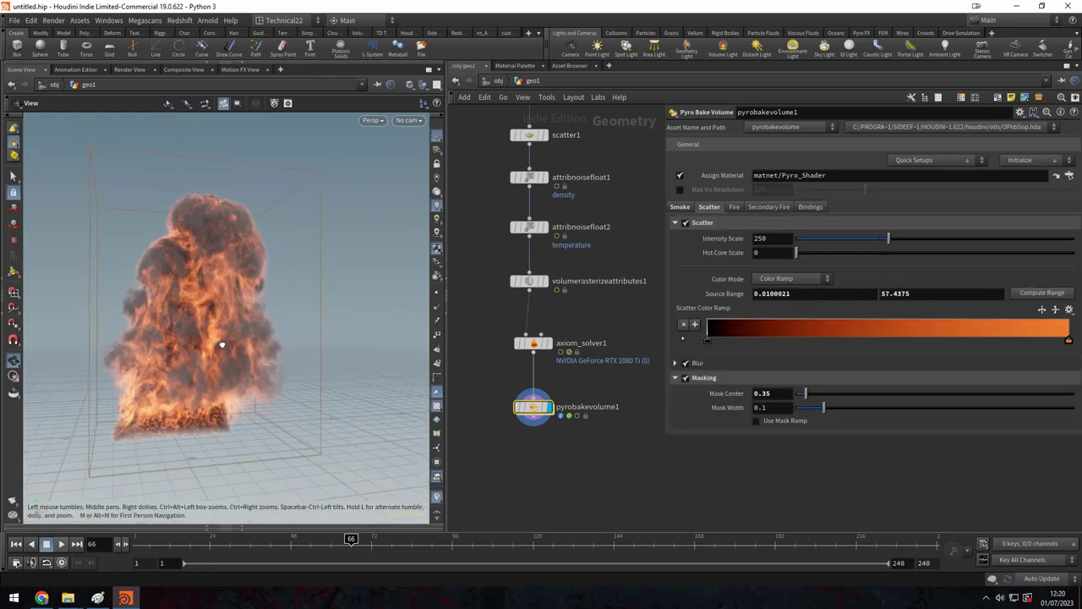
# Set the scatter Source Range minimum to 1 and show the blur settings.
pyautogui.doubleClick(895, 292)
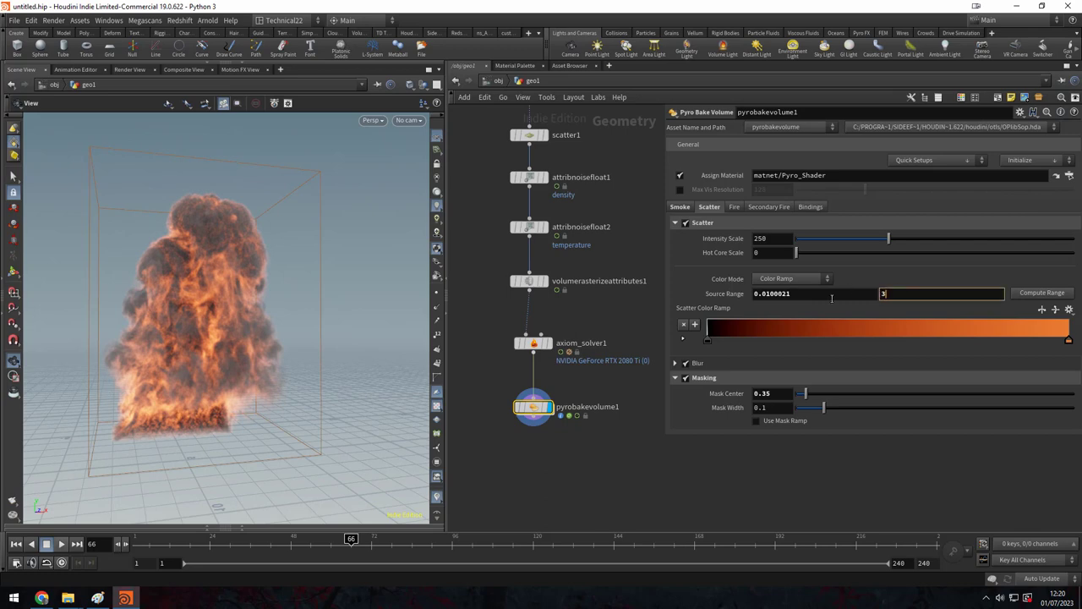
pyautogui.doubleClick(832, 297)
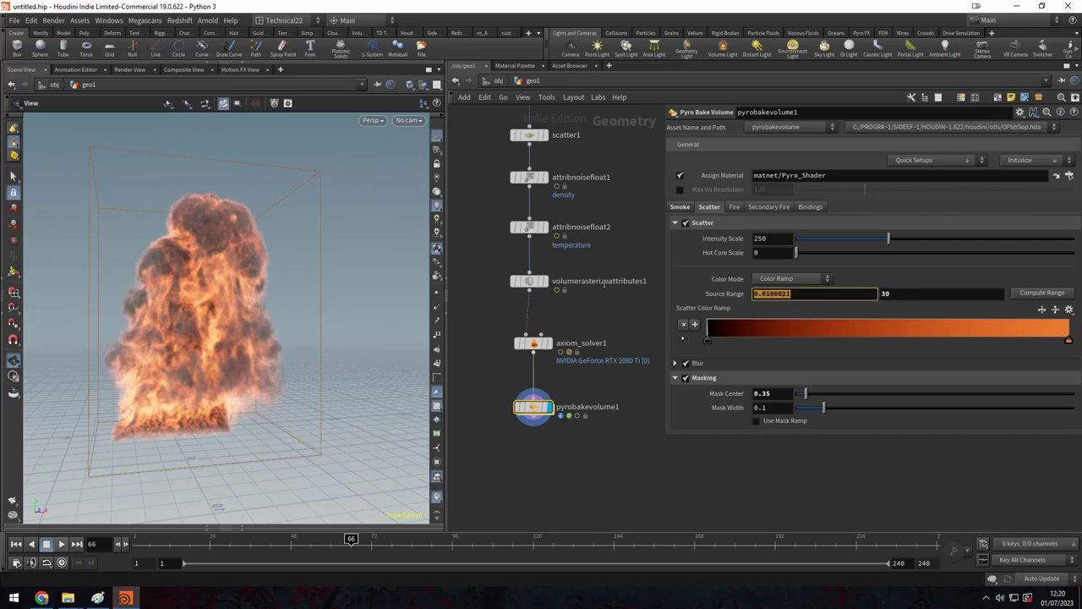
pyautogui.write('2')
pyautogui.press('Return')
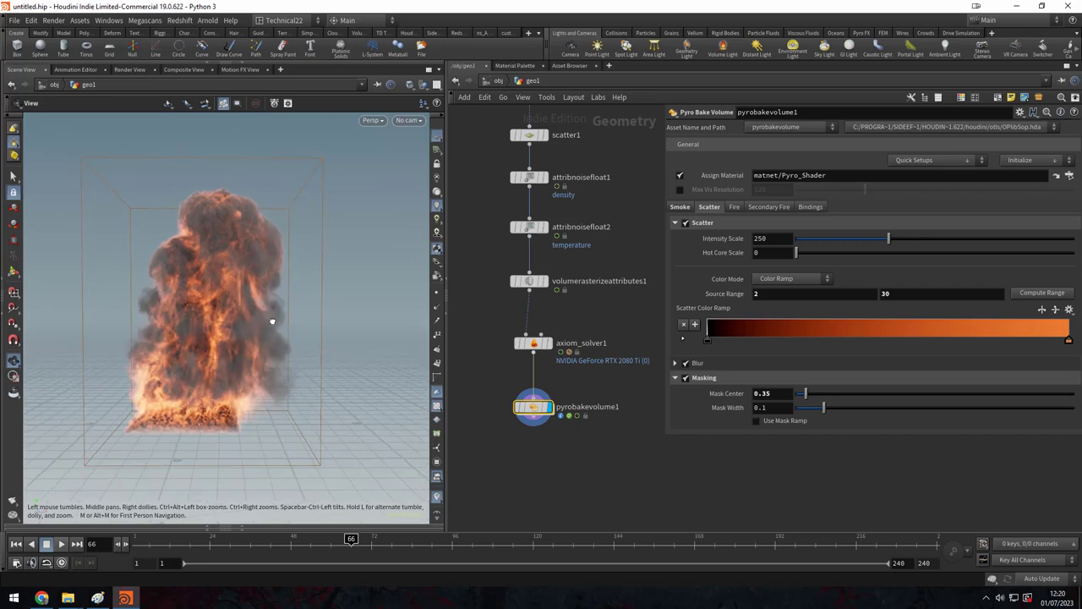
pyautogui.write('1')
pyautogui.press('Return')
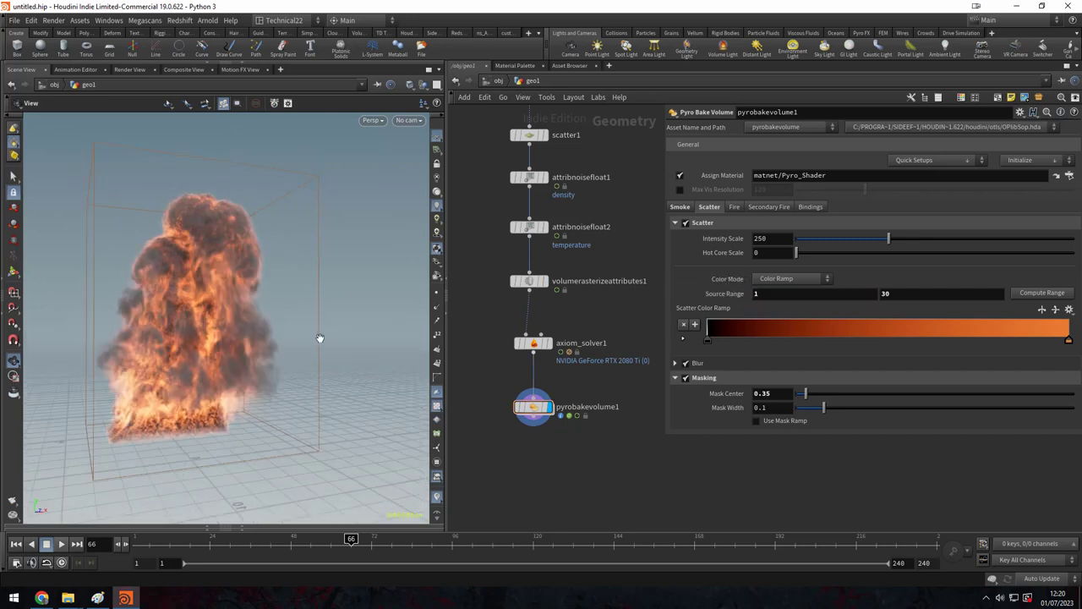
pyautogui.click(687, 364)
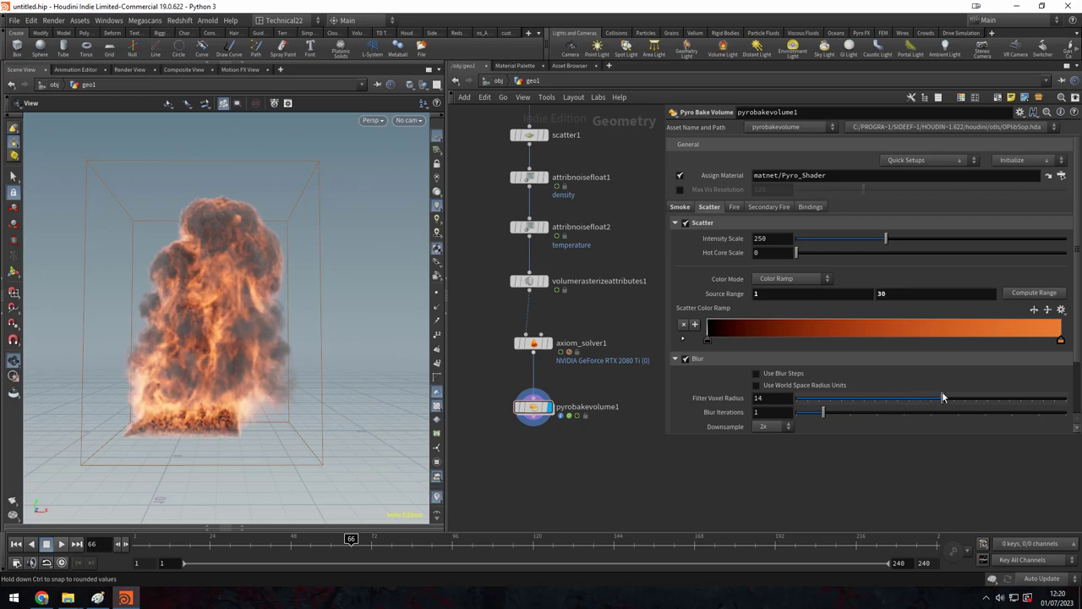
pyautogui.moveTo(271, 278)
pyautogui.keyDown('alt'); pyautogui.mouseDown()
pyautogui.moveTo(259, 290)
pyautogui.moveTo(253, 281)
pyautogui.mouseUp(); pyautogui.keyUp('alt')
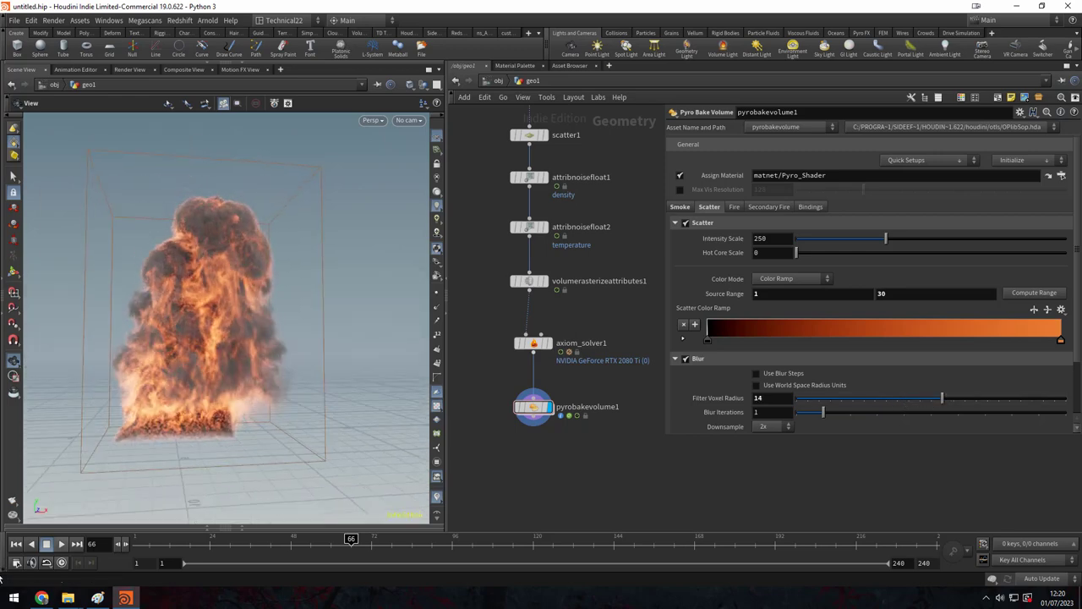
# Replay the explosion from the first frame and orbit to face the bounding box.
pyautogui.click(15, 545)
pyautogui.click(59, 544)
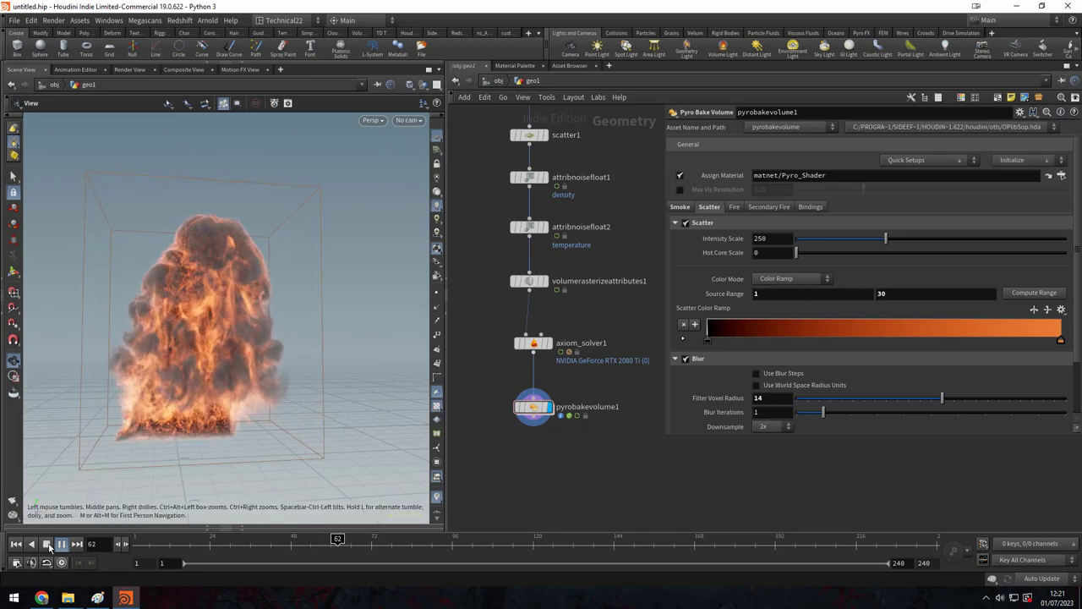
pyautogui.moveTo(224, 375); pyautogui.dragTo(211, 368)
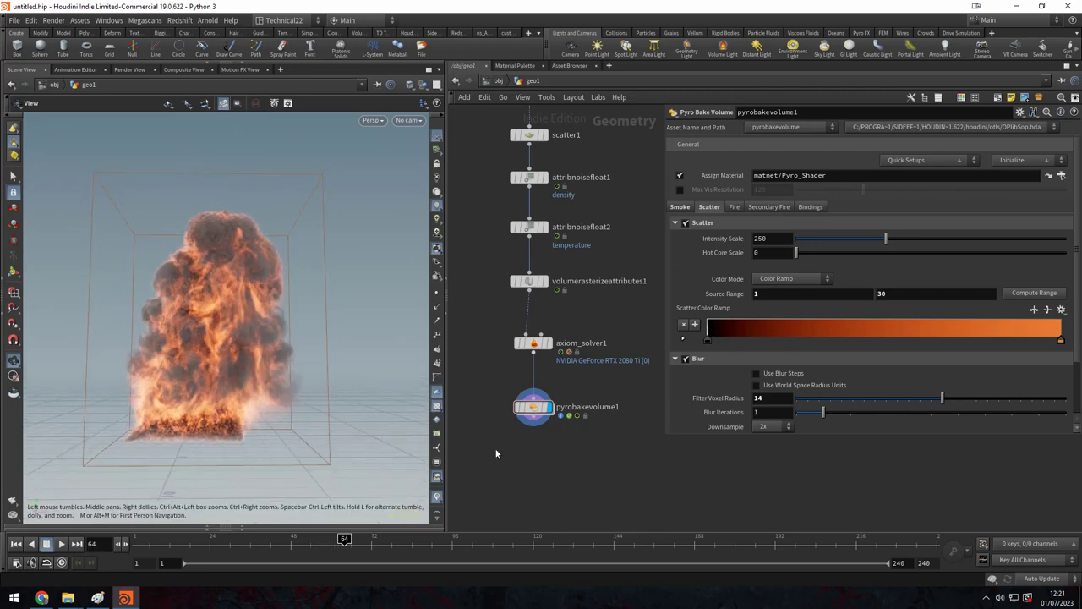
pyautogui.moveTo(548, 435); pyautogui.dragTo(542, 388, button='middle')
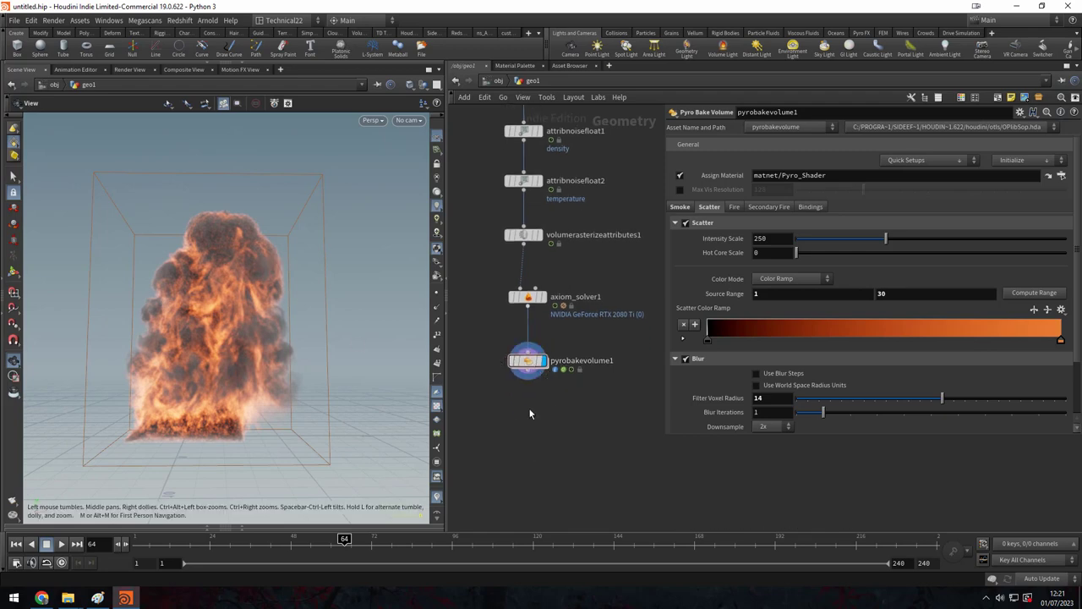
# Insert a Volume VOP between axiom_solver1 and pyrobakevolume1 and dive inside it.
pyautogui.press('Tab')
pyautogui.write('vol')
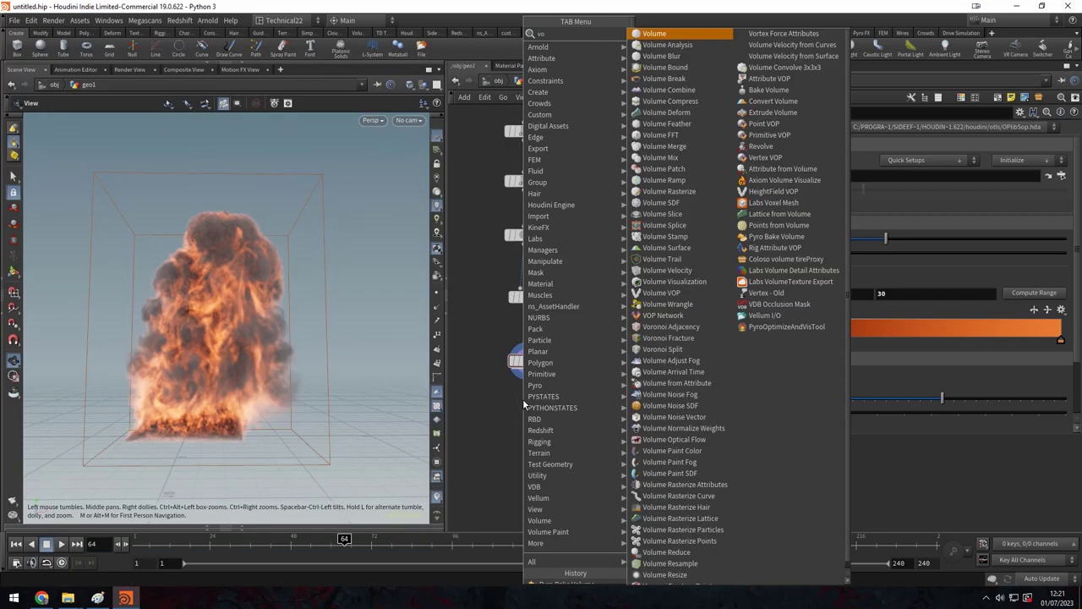
pyautogui.click(661, 292)
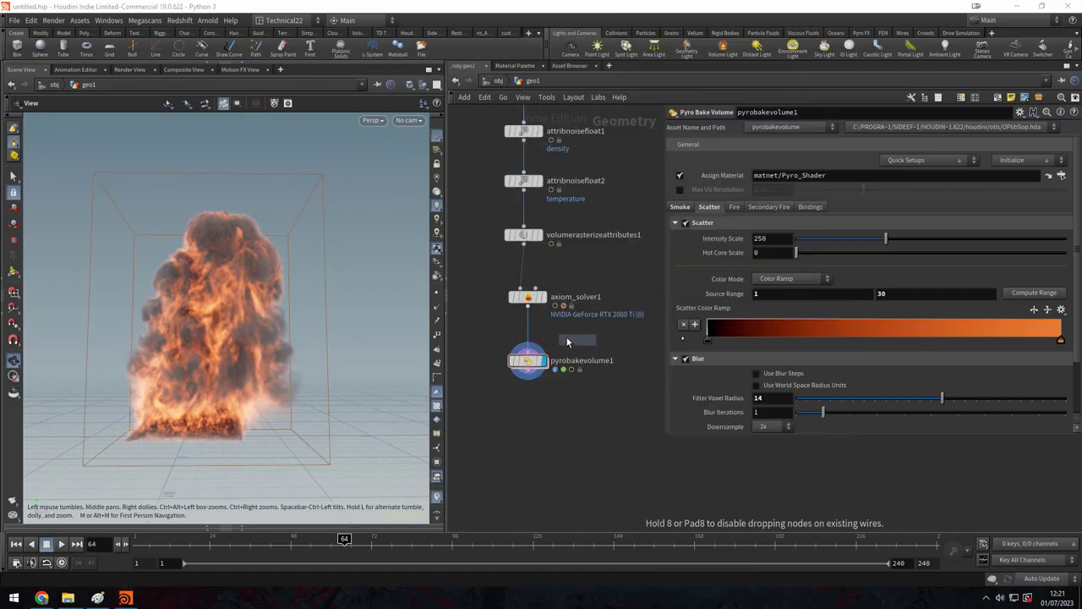
pyautogui.click(568, 338)
pyautogui.moveTo(571, 341); pyautogui.dragTo(533, 348)
pyautogui.doubleClick(525, 349)
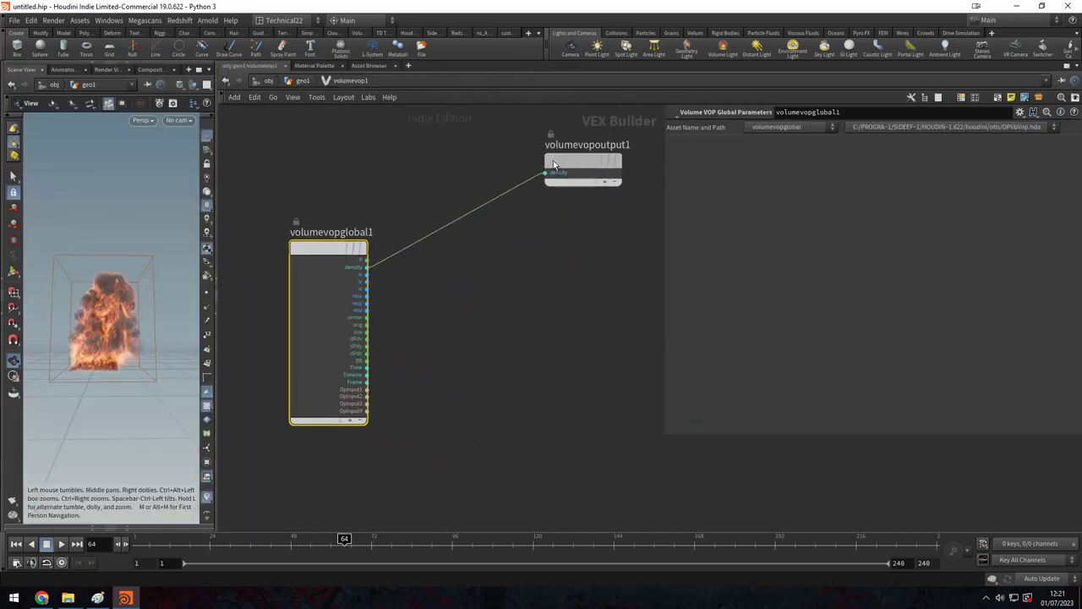
# Add a Bind node that binds the temperature attribute.
pyautogui.press('Tab')
pyautogui.write('b')
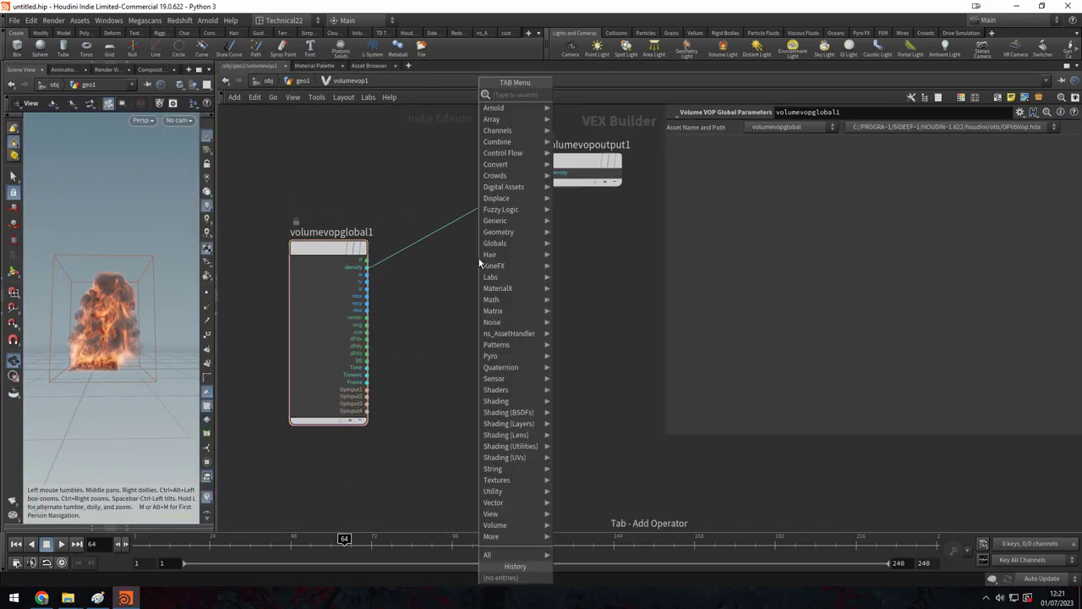
pyautogui.write('ind')
pyautogui.click(575, 94)
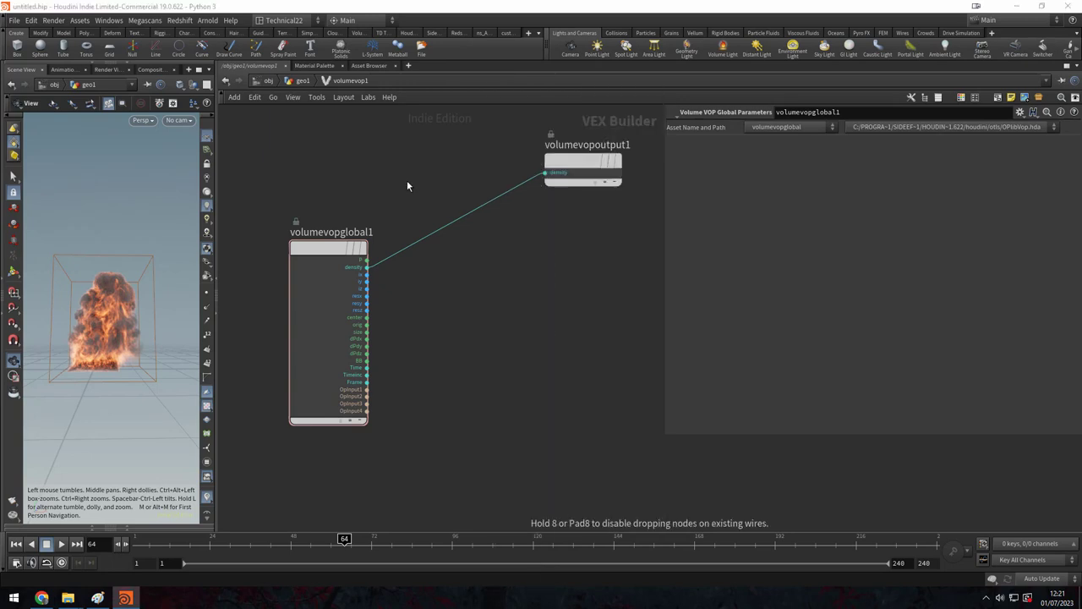
pyautogui.click(407, 180)
pyautogui.click(801, 147)
pyautogui.write('te')
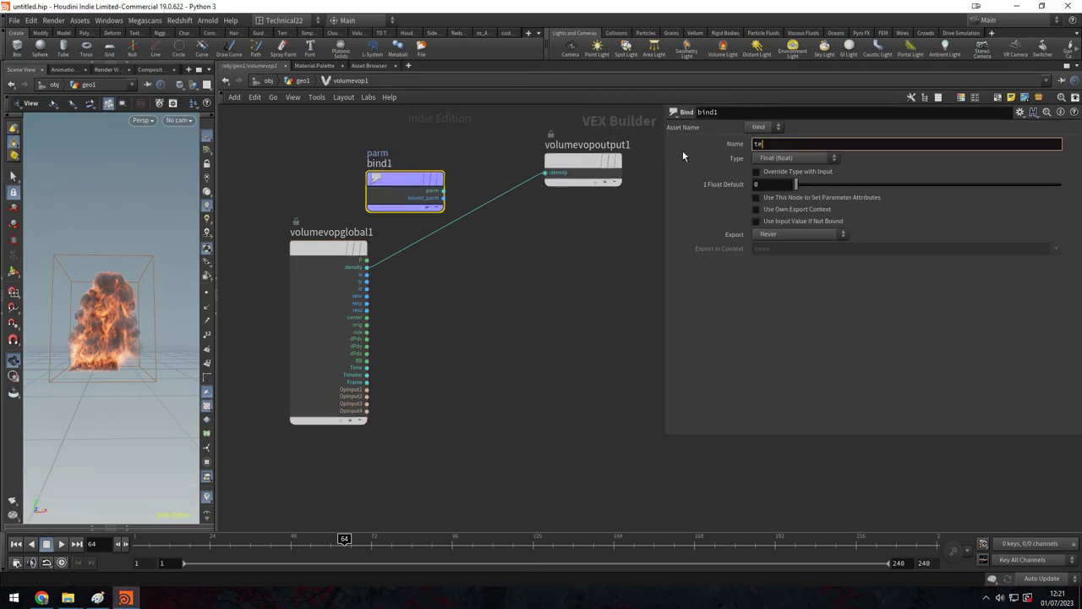
pyautogui.write('mperature')
pyautogui.press('Return')
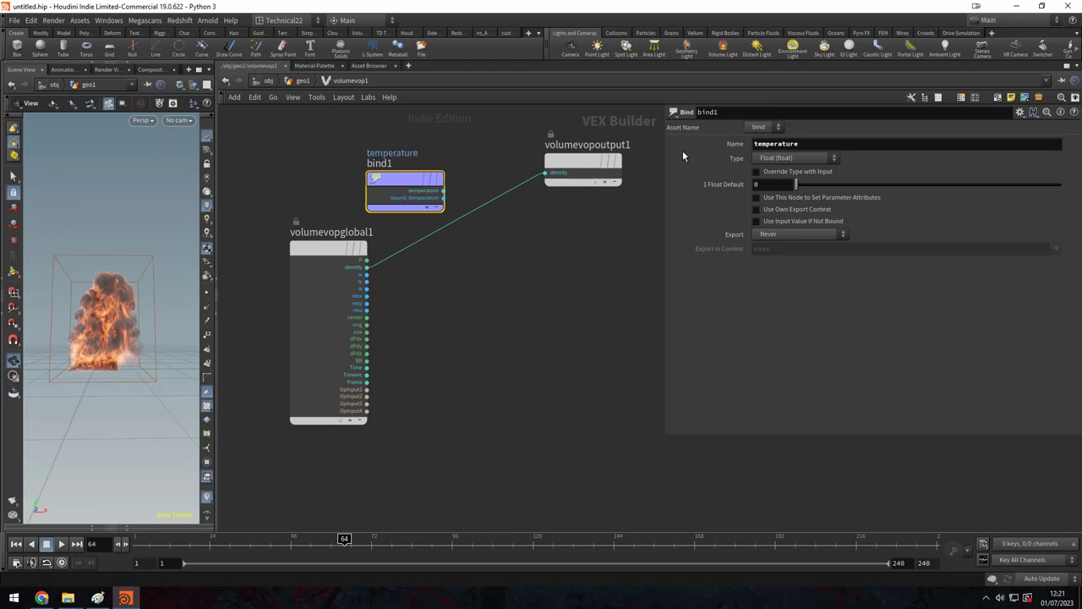
pyautogui.scroll(3, 435, 272)
pyautogui.scroll(2, 434, 271)
pyautogui.click(449, 308)
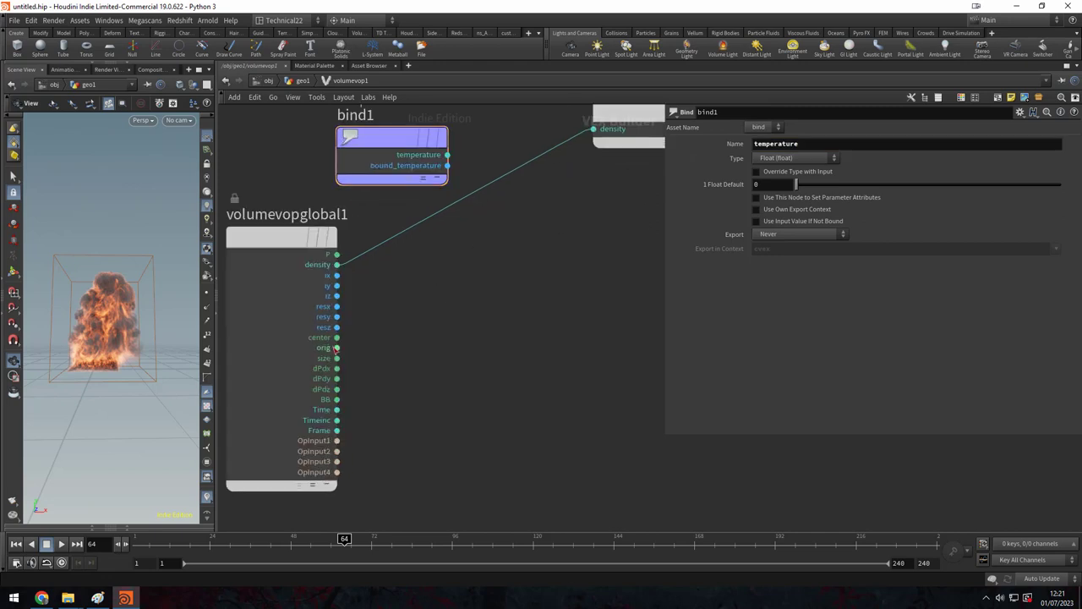
# Feed position into a new Relative to Bounding Box node.
pyautogui.moveTo(389, 359); pyautogui.dragTo(378, 347, button='middle')
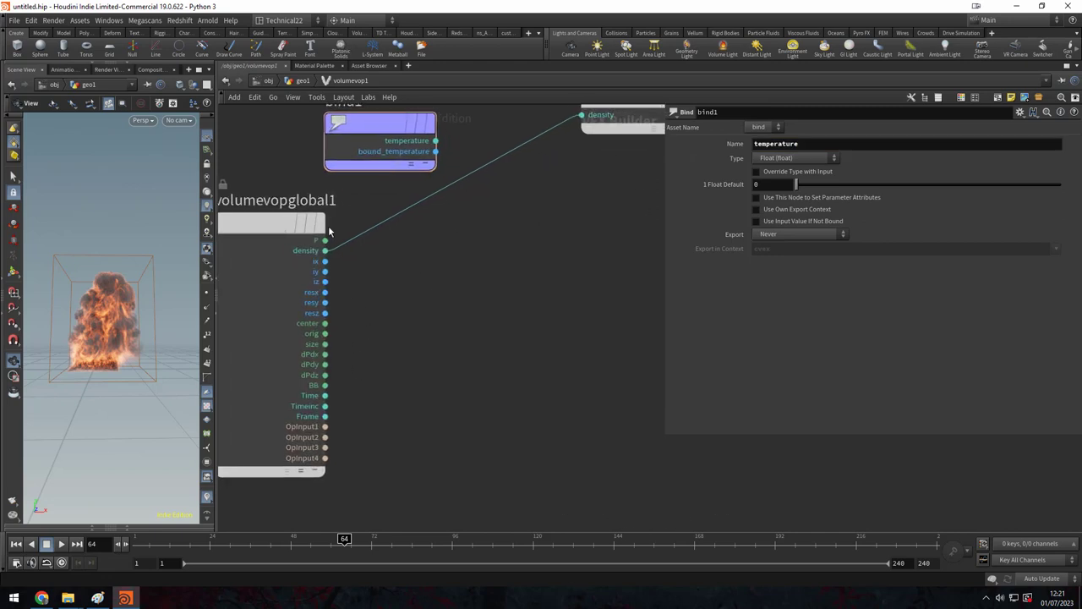
pyautogui.click(324, 250)
pyautogui.press('Tab')
pyautogui.write('rel')
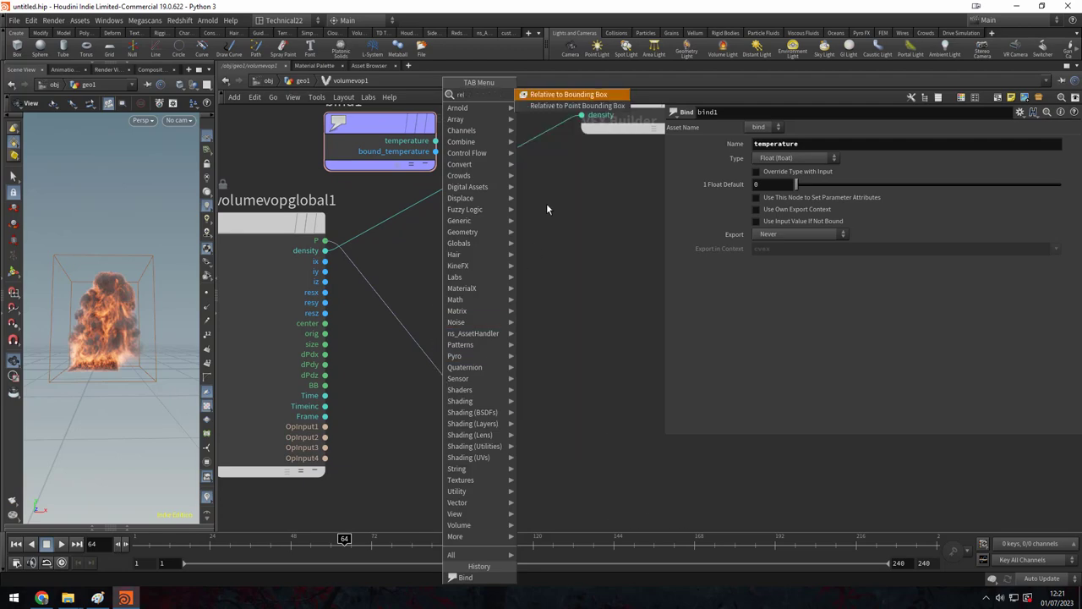
pyautogui.press('Return')
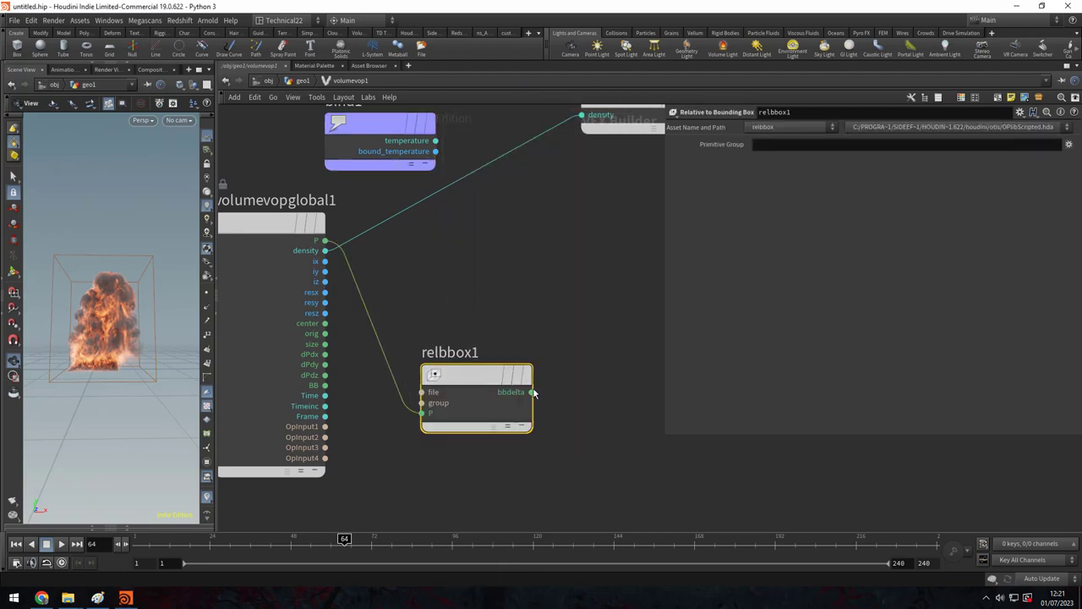
# Add a Vector to Float node fed by bbdelta and tidy the node layout.
pyautogui.click(531, 392)
pyautogui.press('Tab')
pyautogui.write('vec')
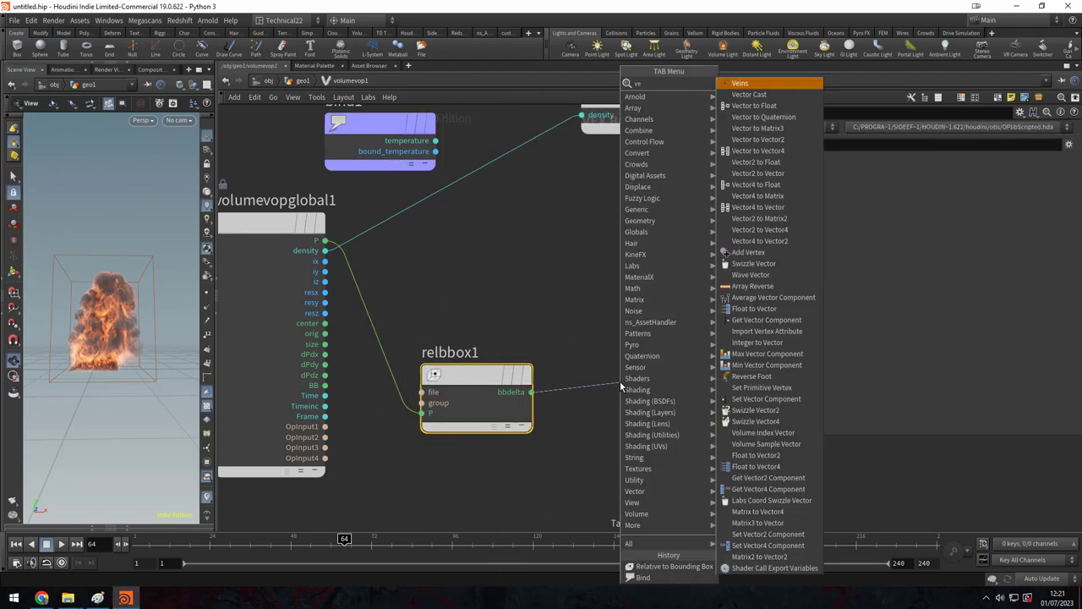
pyautogui.click(782, 95)
pyautogui.scroll(-3, 396, 316)
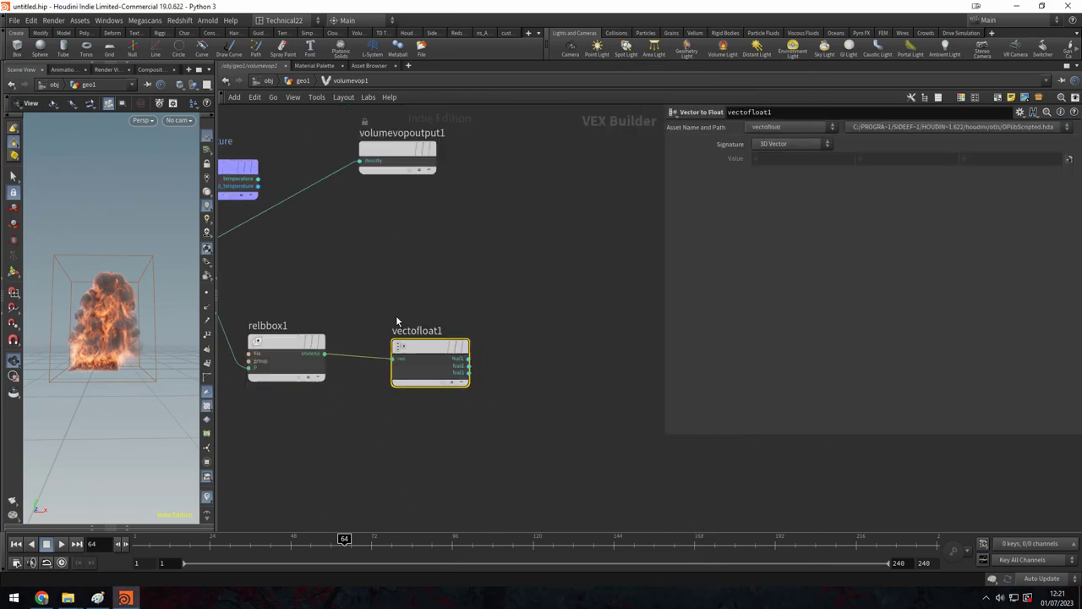
pyautogui.moveTo(404, 180); pyautogui.dragTo(476, 195)
pyautogui.moveTo(417, 297); pyautogui.dragTo(507, 262, button='middle')
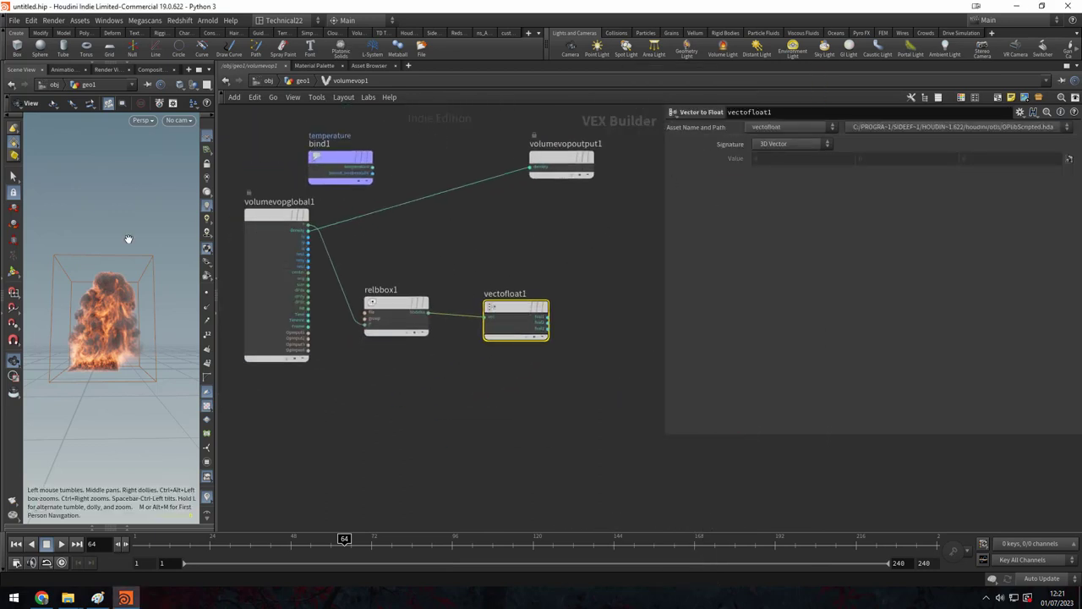
pyautogui.moveTo(323, 166); pyautogui.dragTo(361, 165)
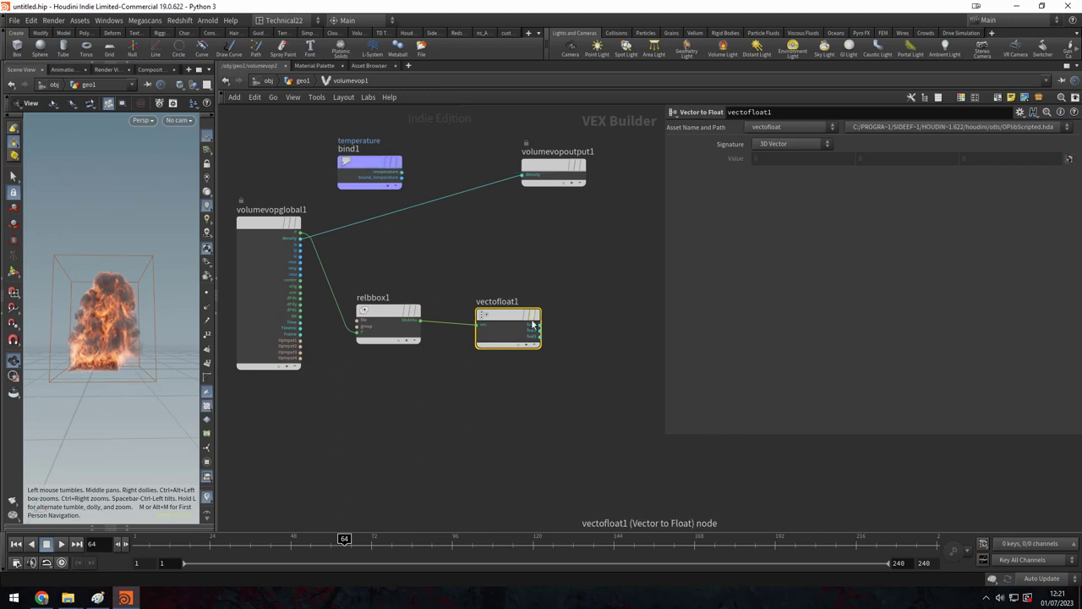
# Add a Ramp Parameter node driven by vectofloat1's height component.
pyautogui.moveTo(546, 334); pyautogui.dragTo(580, 289)
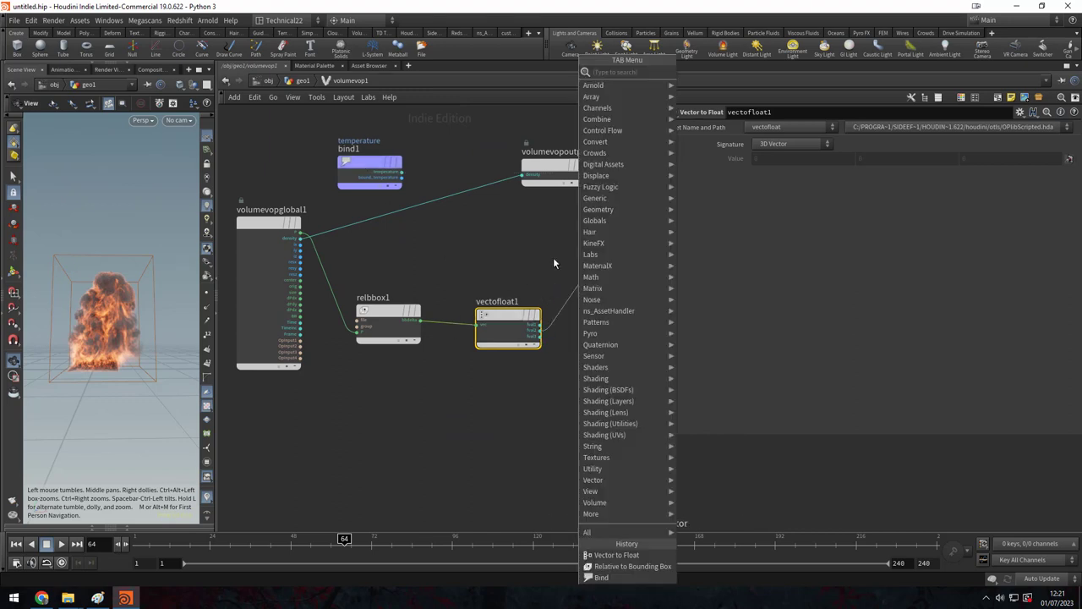
pyautogui.write('fit')
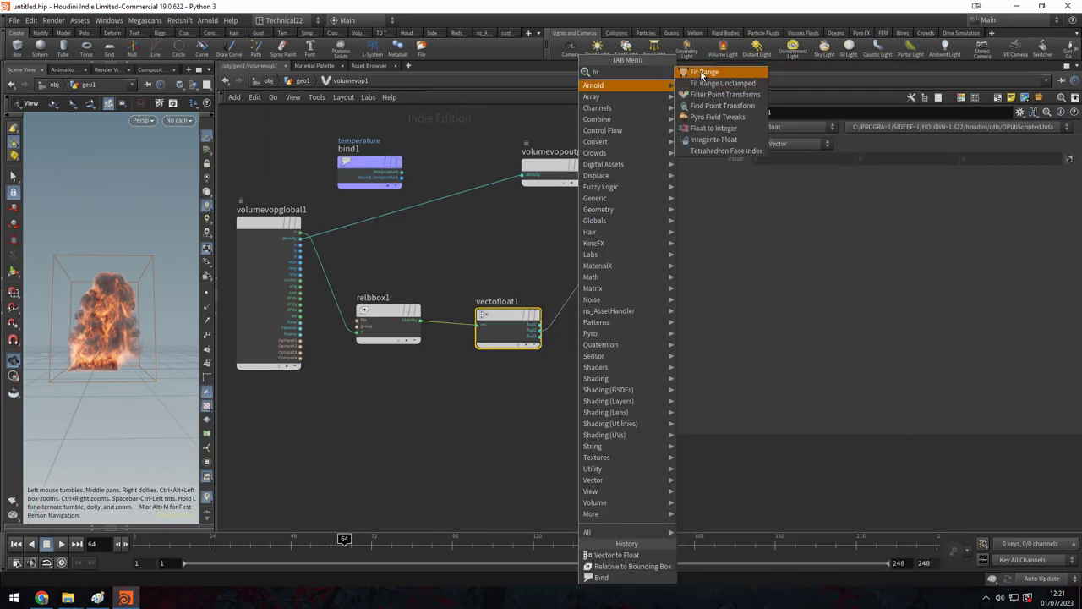
pyautogui.press('Escape')
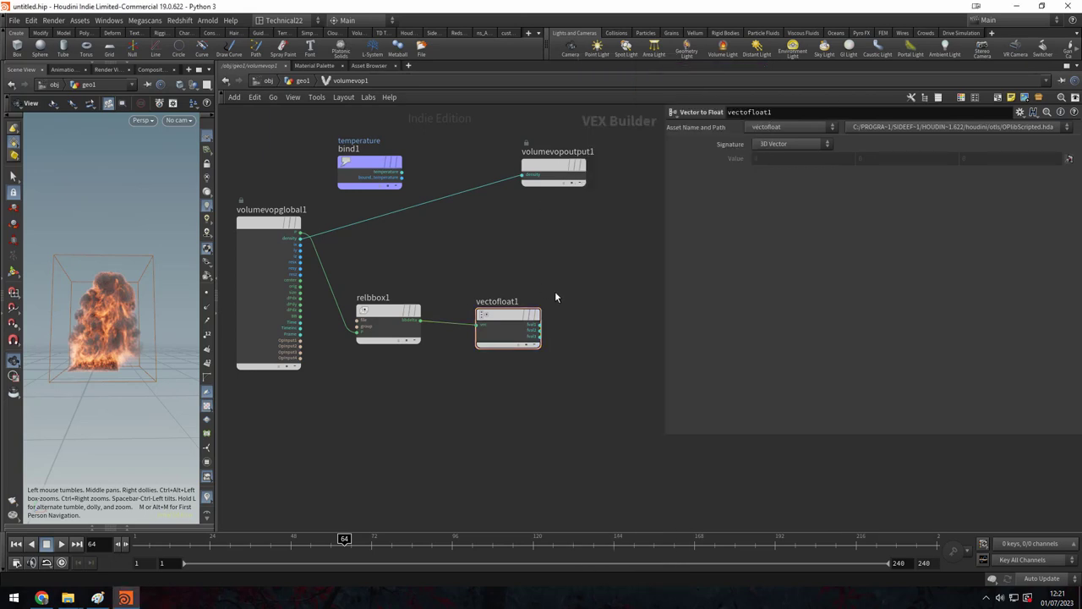
pyautogui.press('Tab')
pyautogui.write('ram')
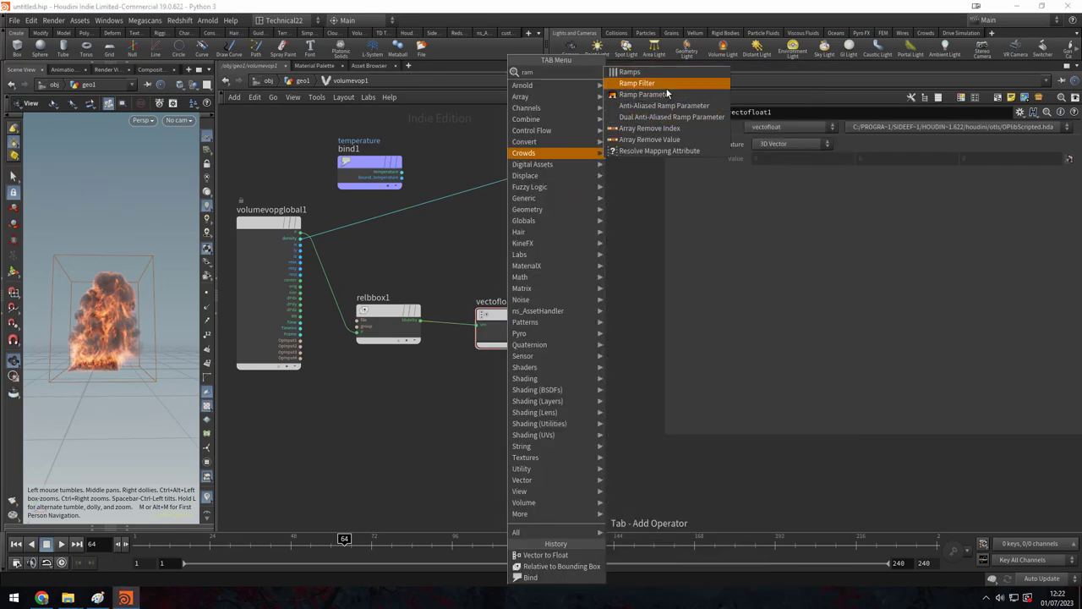
pyautogui.click(644, 93)
pyautogui.click(546, 320)
pyautogui.scroll(3, 547, 320)
pyautogui.click(541, 332)
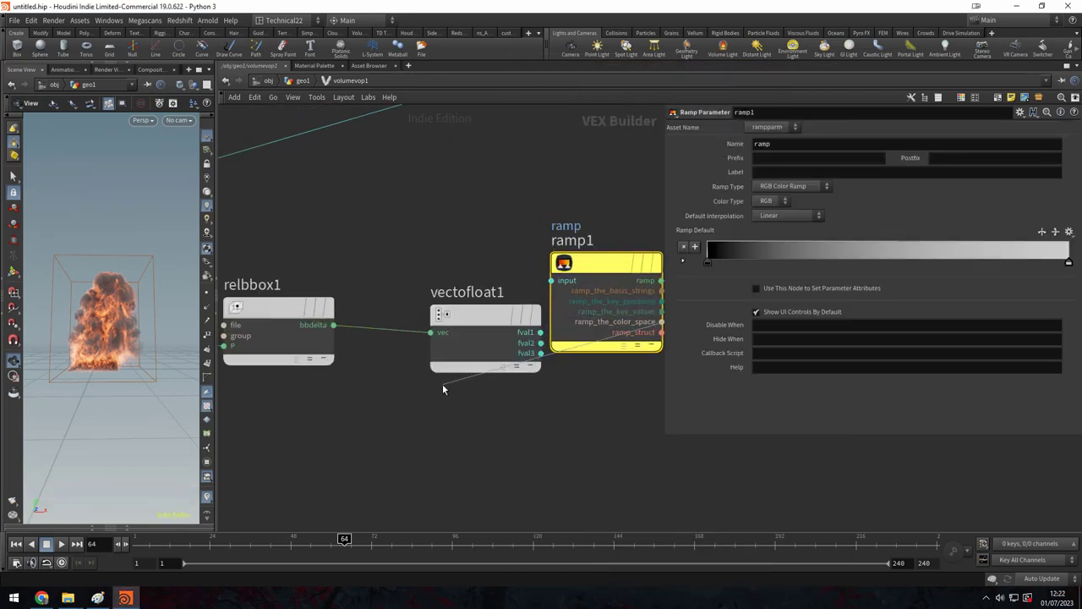
pyautogui.click(552, 280)
# Multiply bind1's temperature by the ramp1 output with a Multiply node.
pyautogui.scroll(-2, 501, 250)
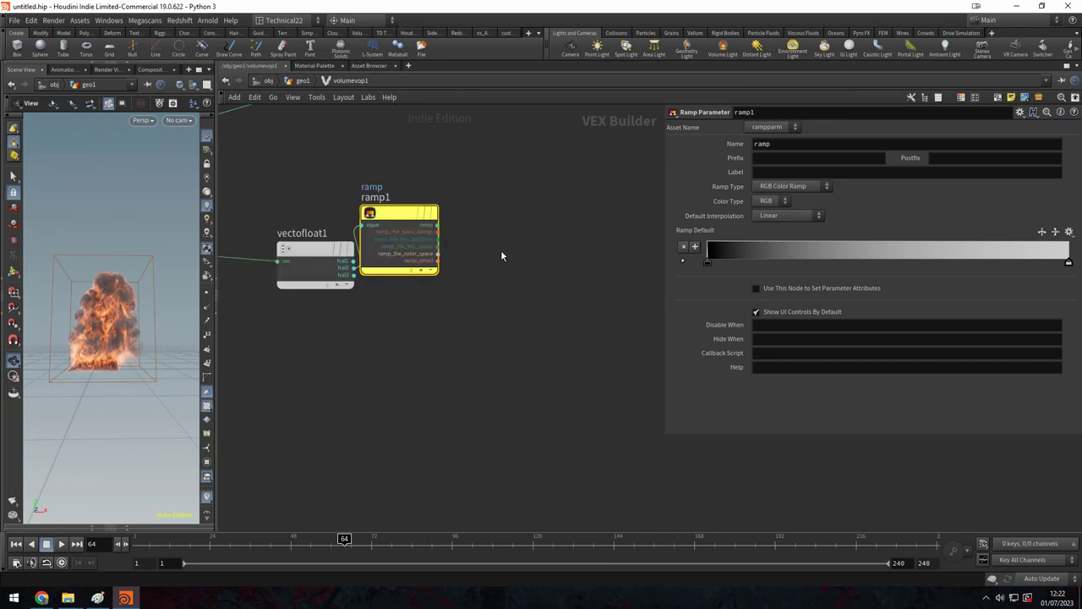
pyautogui.moveTo(423, 187); pyautogui.dragTo(537, 268, button='middle')
pyautogui.moveTo(350, 230); pyautogui.dragTo(512, 243, button='middle')
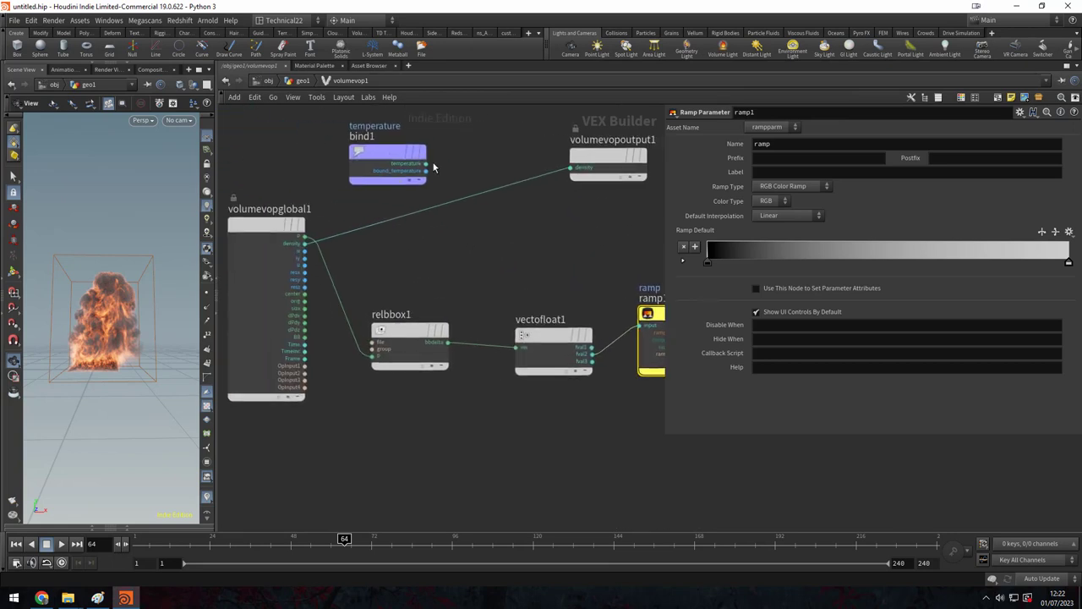
pyautogui.click(385, 156)
pyautogui.click(425, 170)
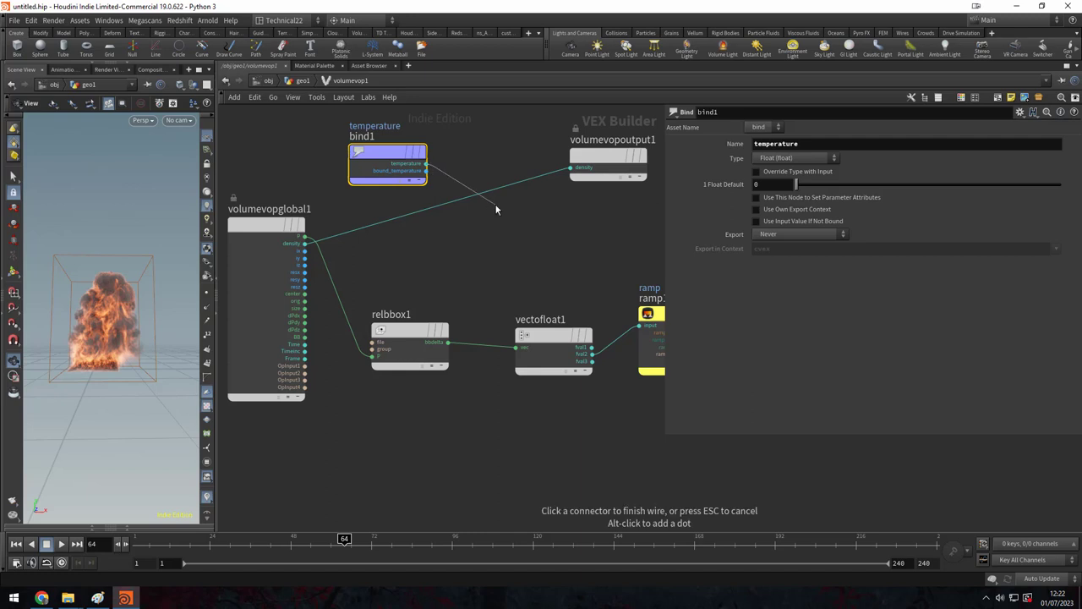
pyautogui.press('Tab')
pyautogui.write('mul')
pyautogui.click(615, 59)
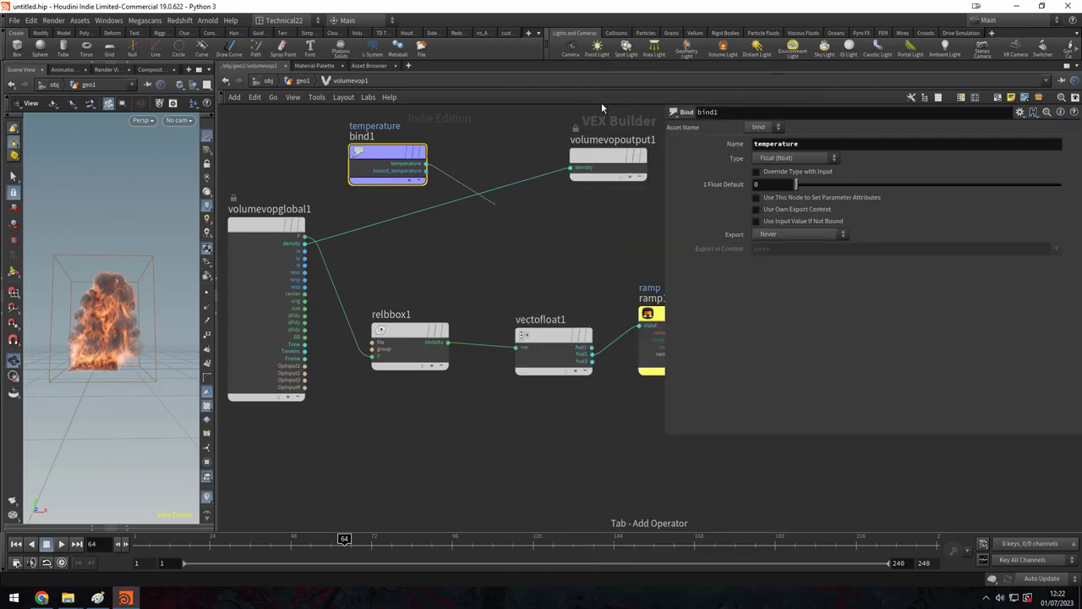
pyautogui.click(455, 193)
pyautogui.scroll(-3, 465, 242)
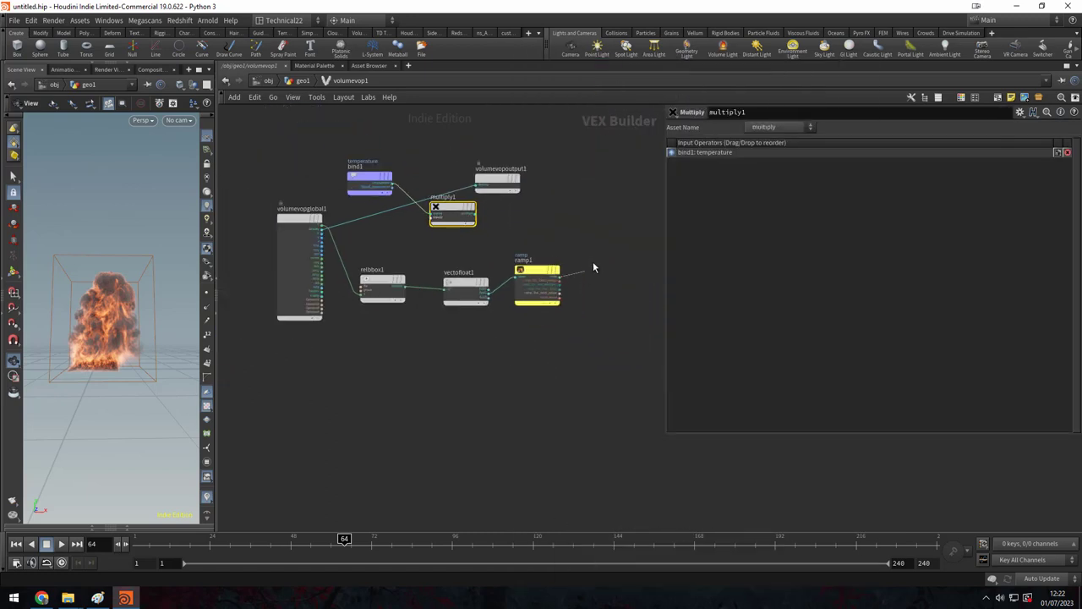
pyautogui.moveTo(561, 283); pyautogui.dragTo(433, 222)
# Export the multiply result through a Bind Export named temperature, then return to geo1.
pyautogui.click(474, 213)
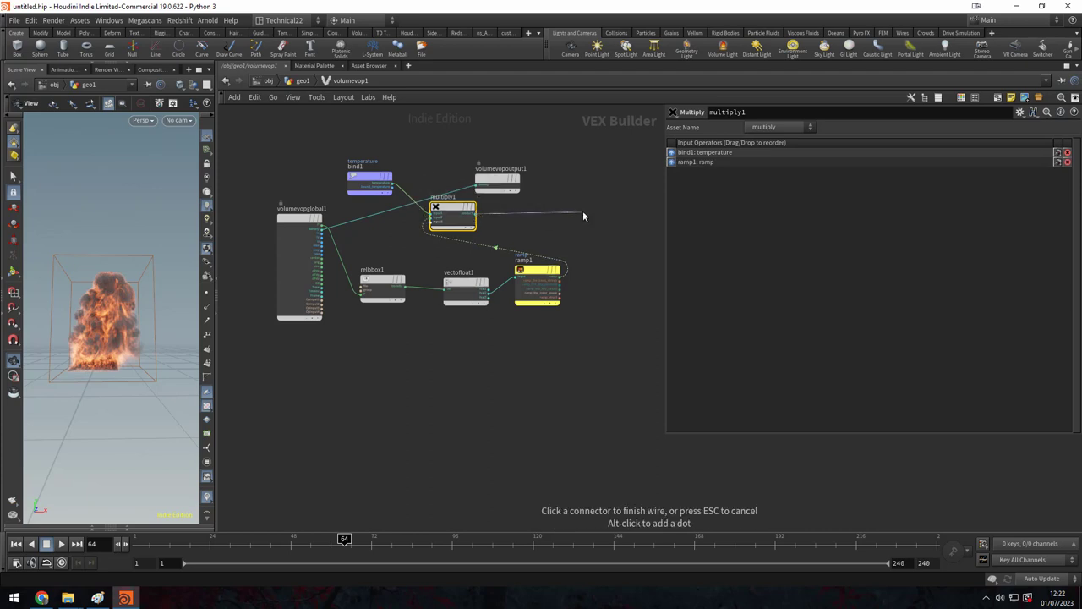
pyautogui.press('Tab')
pyautogui.write('bin')
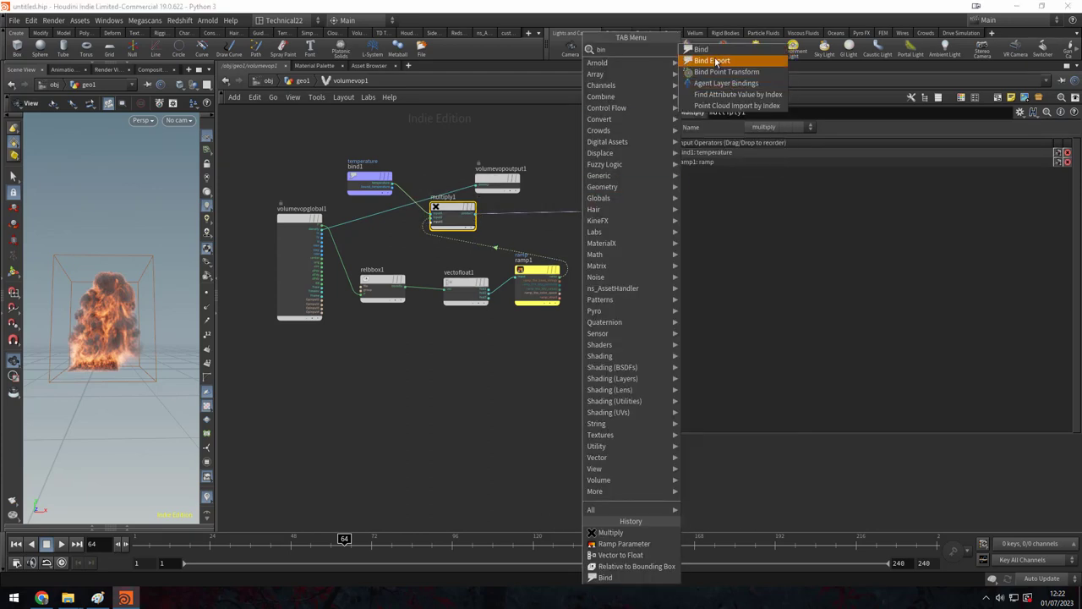
pyautogui.click(701, 49)
pyautogui.doubleClick(759, 144)
pyautogui.write('temperature')
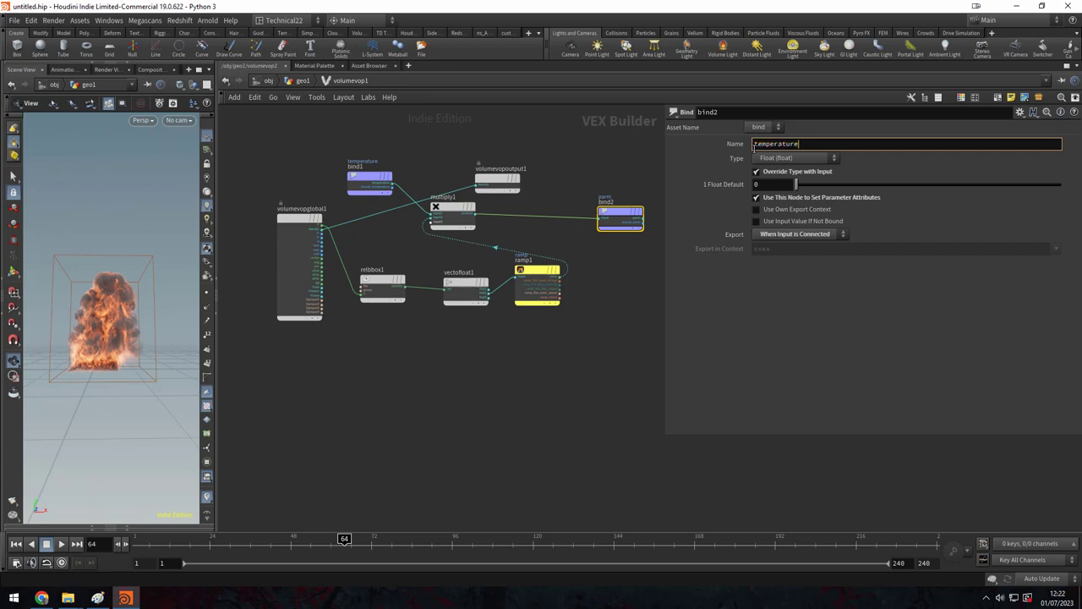
pyautogui.press('Return')
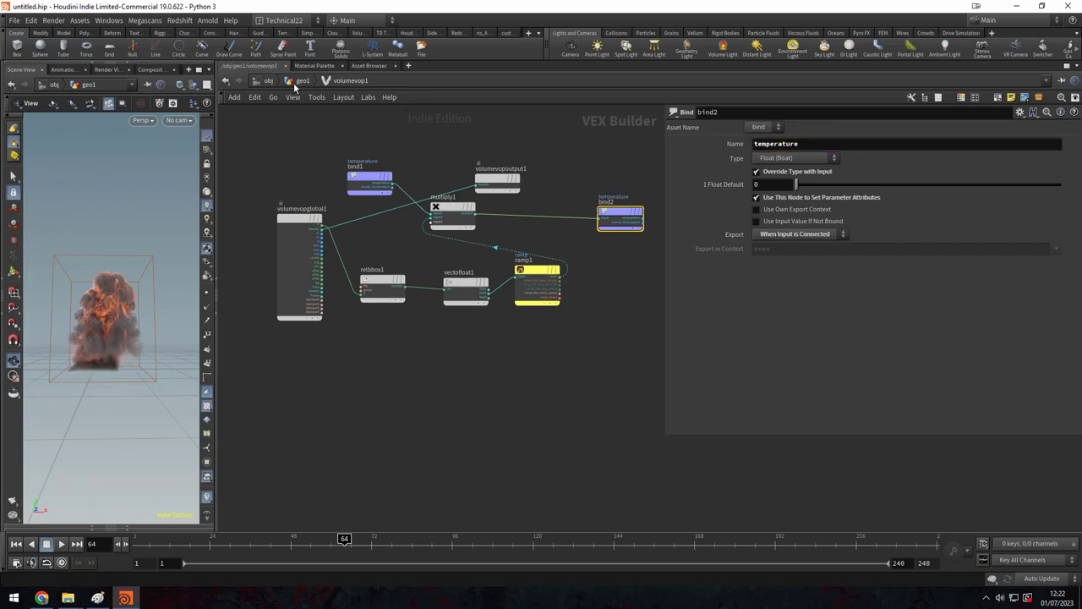
pyautogui.click(301, 81)
pyautogui.moveTo(133, 314)
pyautogui.mouseDown()
pyautogui.moveTo(141, 343)
pyautogui.moveTo(126, 405)
pyautogui.moveTo(145, 362)
pyautogui.moveTo(133, 398)
pyautogui.mouseUp()
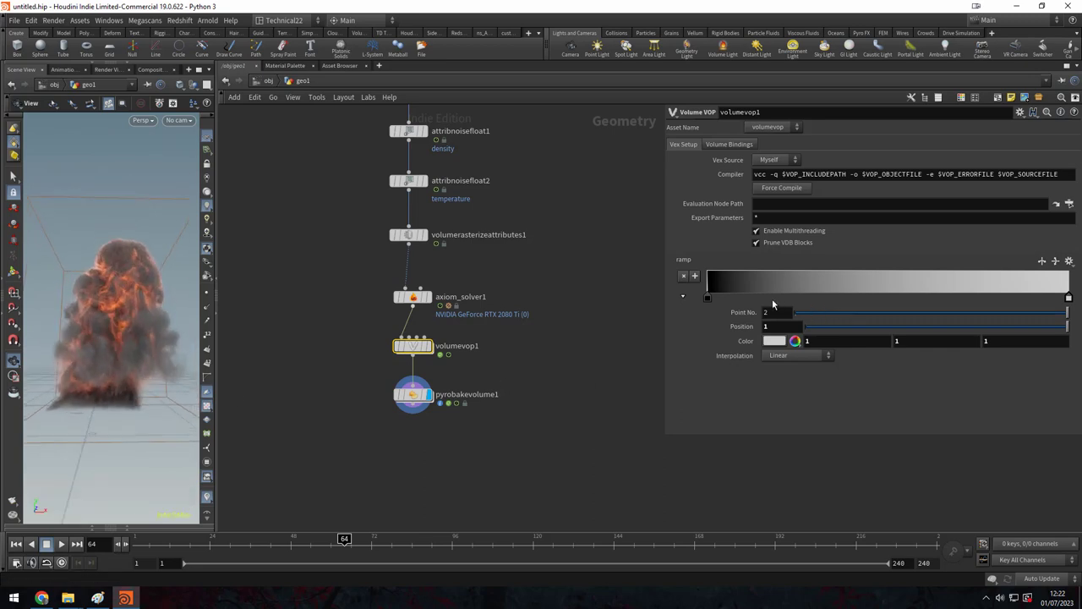
# Set ramp1's Ramp Type to Spline Ramp (float).
pyautogui.doubleClick(413, 345)
pyautogui.click(548, 279)
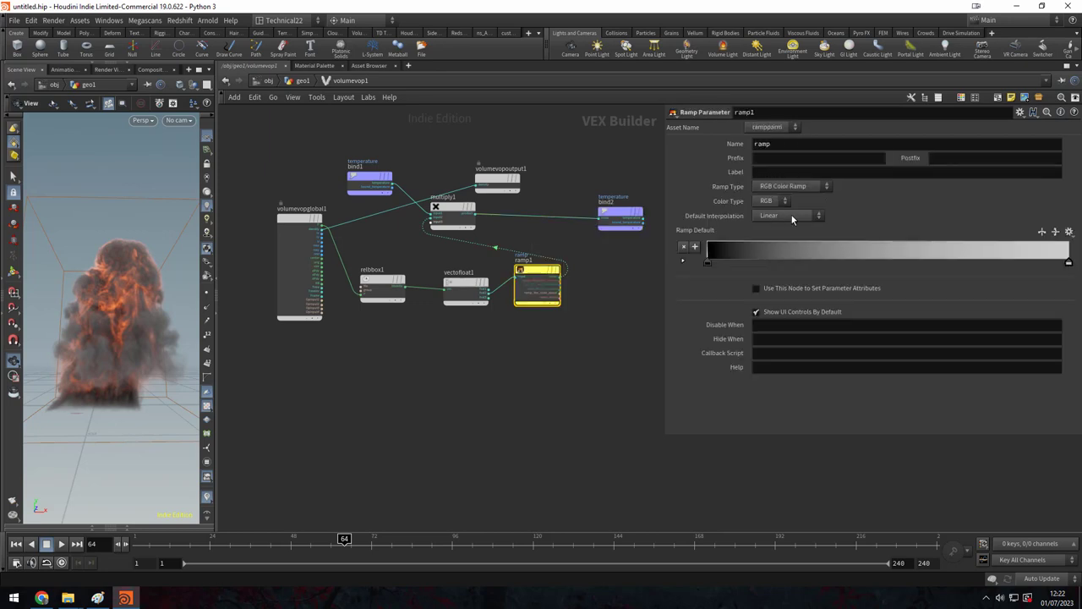
pyautogui.click(776, 202)
pyautogui.click(764, 212)
pyautogui.click(790, 187)
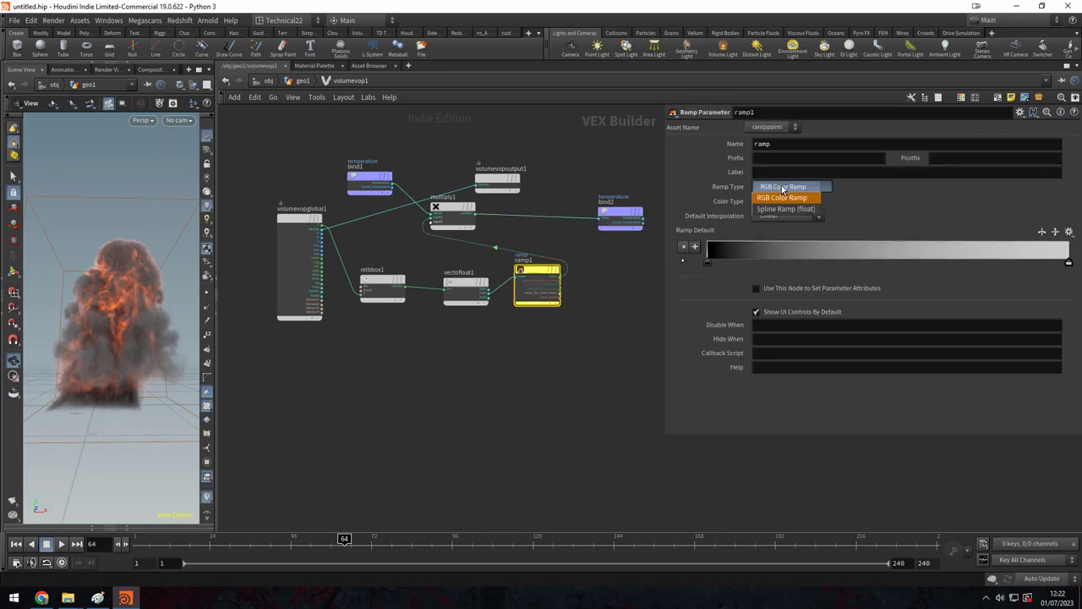
pyautogui.click(787, 210)
pyautogui.click(300, 81)
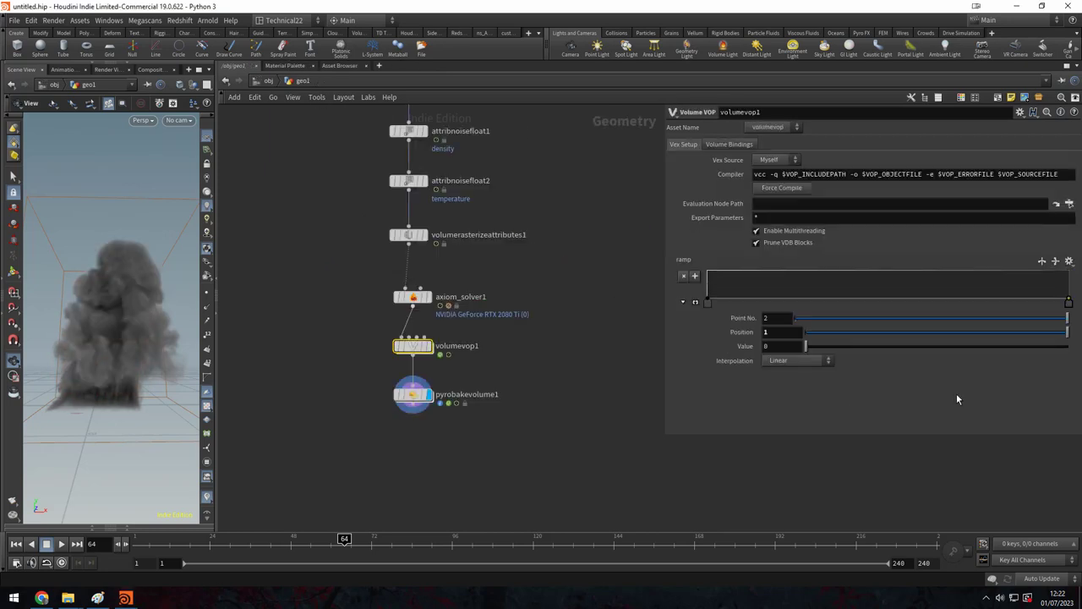
# Raise the ramp's right end to about 0.9 and make the curve Monotone Cubic.
pyautogui.moveTo(1063, 296); pyautogui.dragTo(1073, 278)
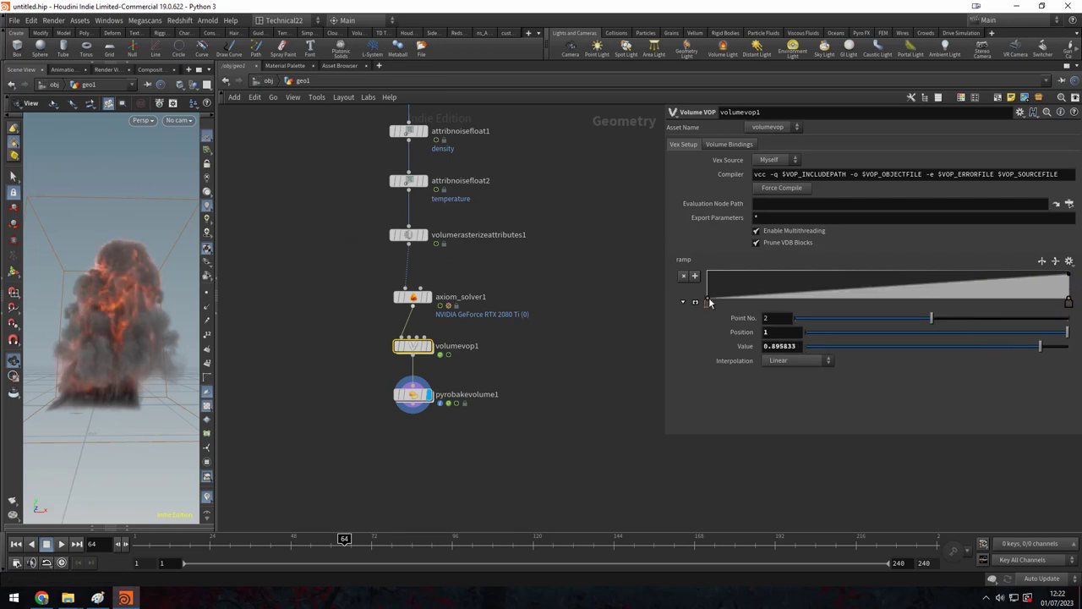
pyautogui.moveTo(708, 302); pyautogui.dragTo(709, 308)
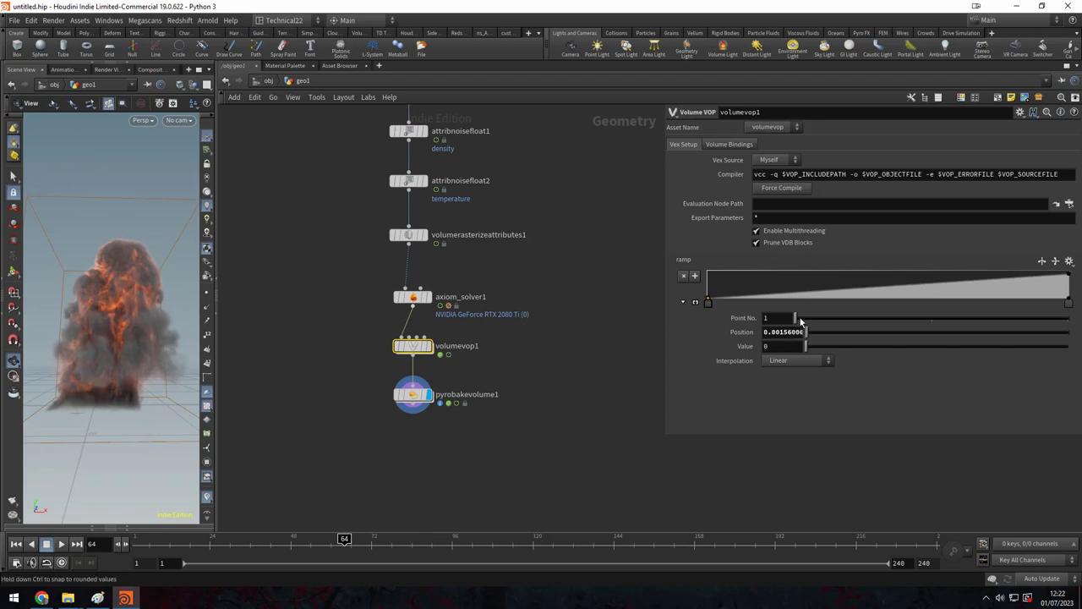
pyautogui.click(798, 362)
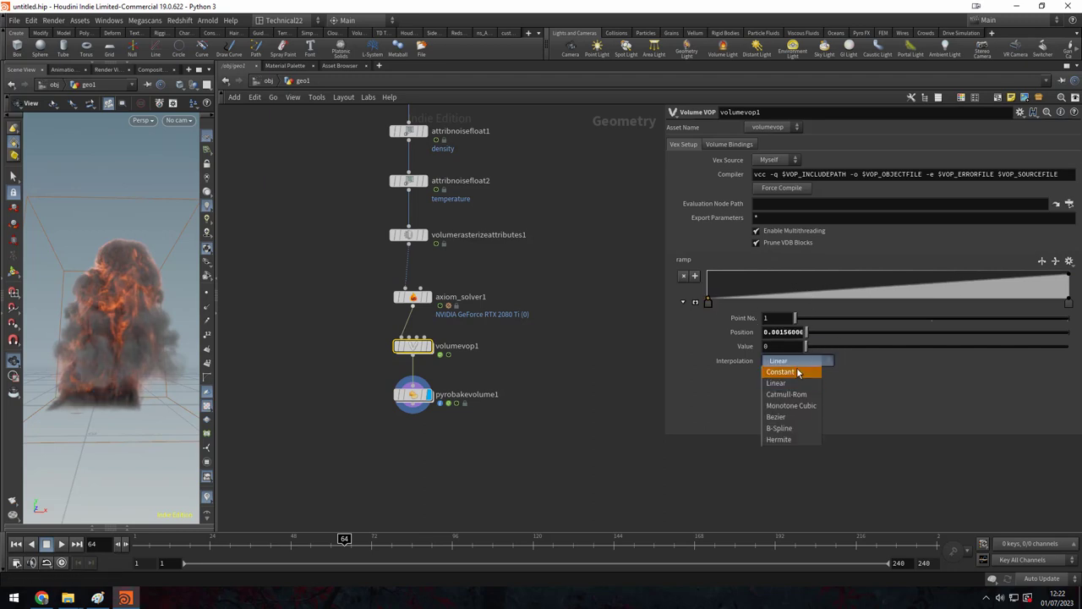
pyautogui.click(1072, 310)
pyautogui.click(1069, 302)
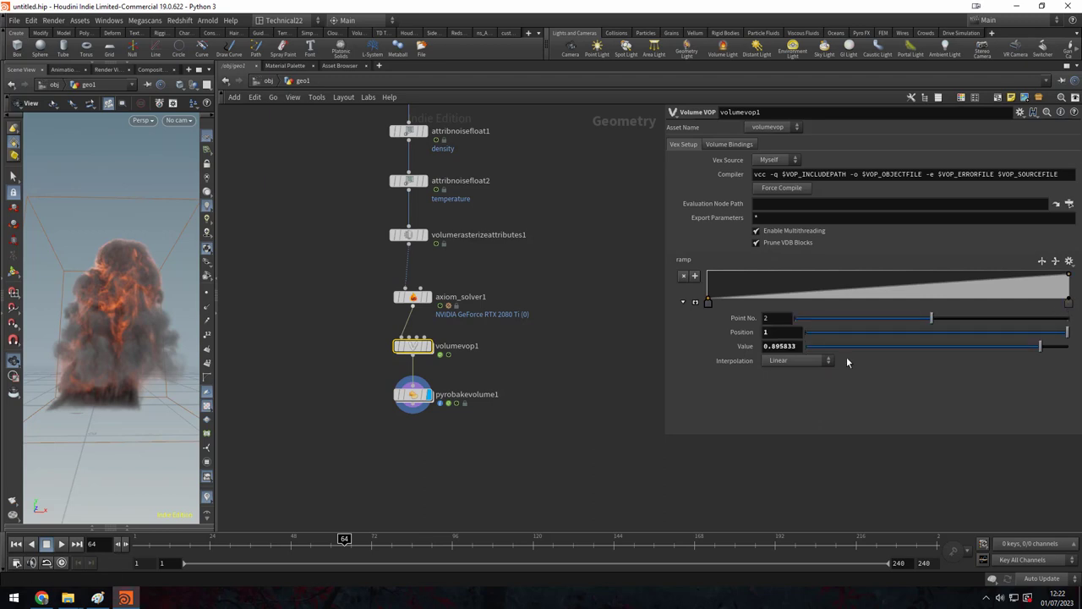
pyautogui.click(799, 360)
pyautogui.click(808, 406)
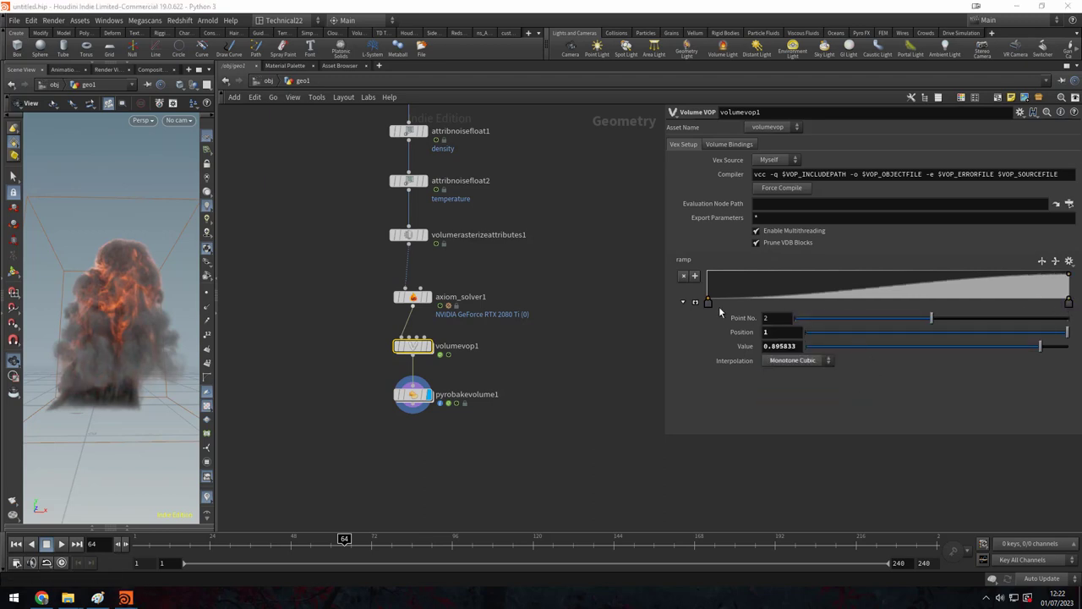
pyautogui.click(696, 302)
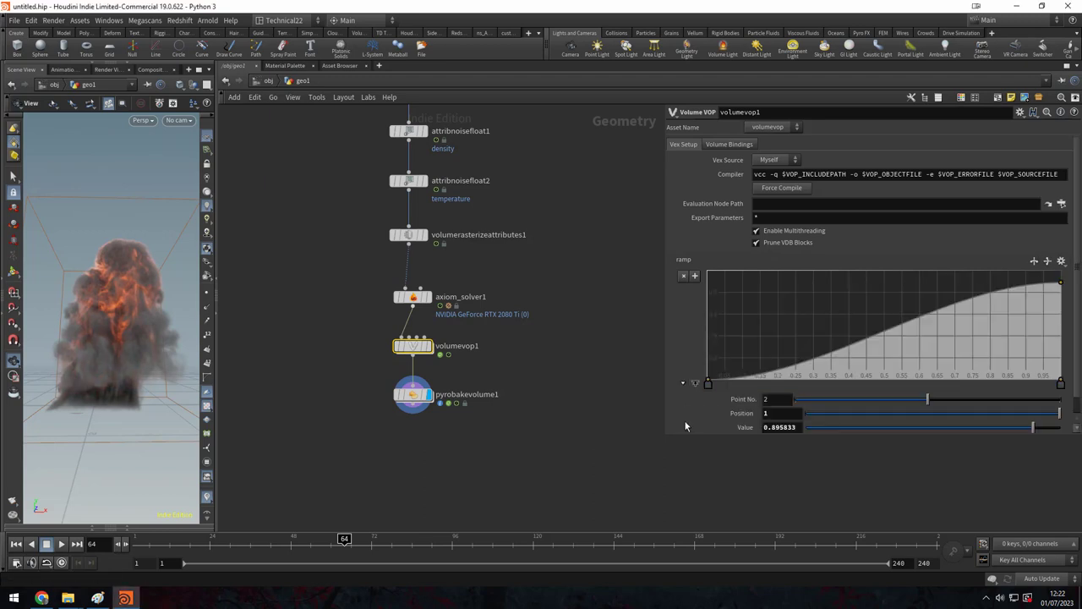
# Bend the ramp into a descending curve reaching 0 at the top, then maximize the viewport.
pyautogui.click(709, 382)
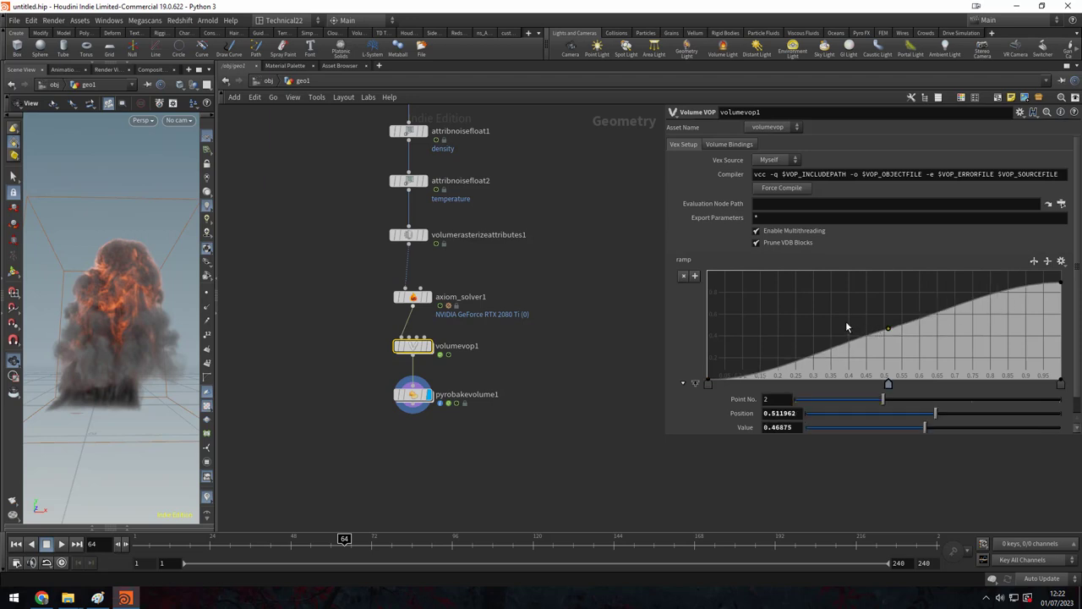
pyautogui.moveTo(846, 322)
pyautogui.mouseDown()
pyautogui.moveTo(836, 309)
pyautogui.moveTo(865, 337)
pyautogui.mouseUp()
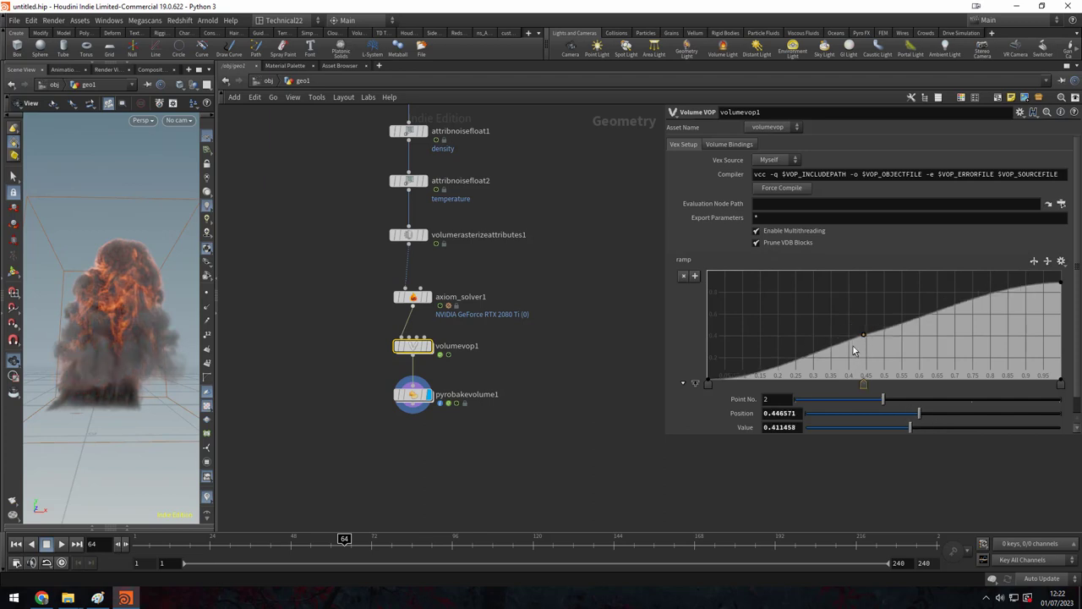
pyautogui.click(1049, 262)
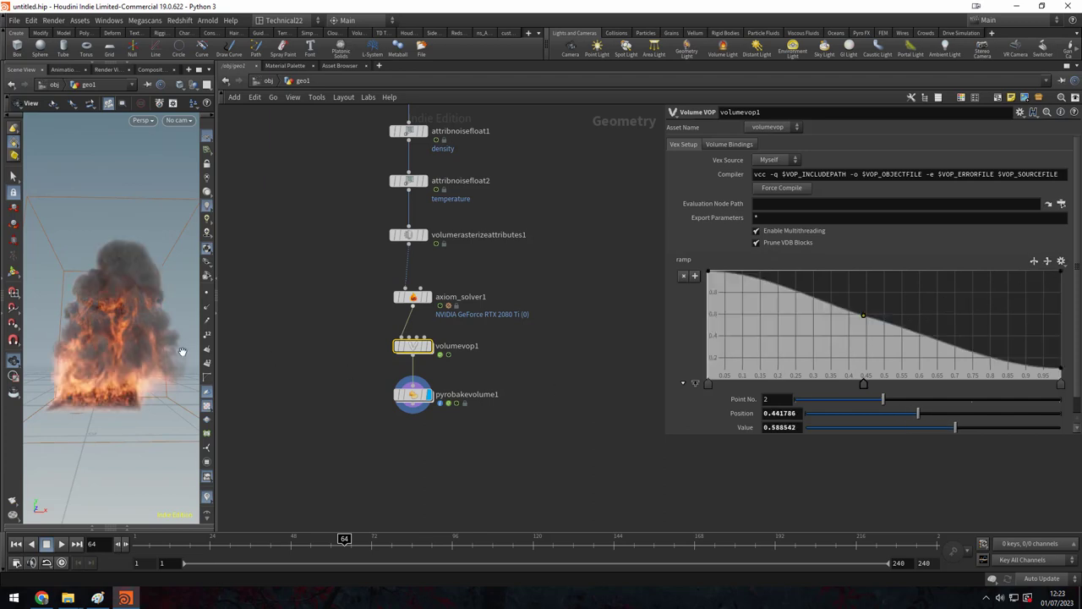
pyautogui.moveTo(182, 351); pyautogui.dragTo(109, 383)
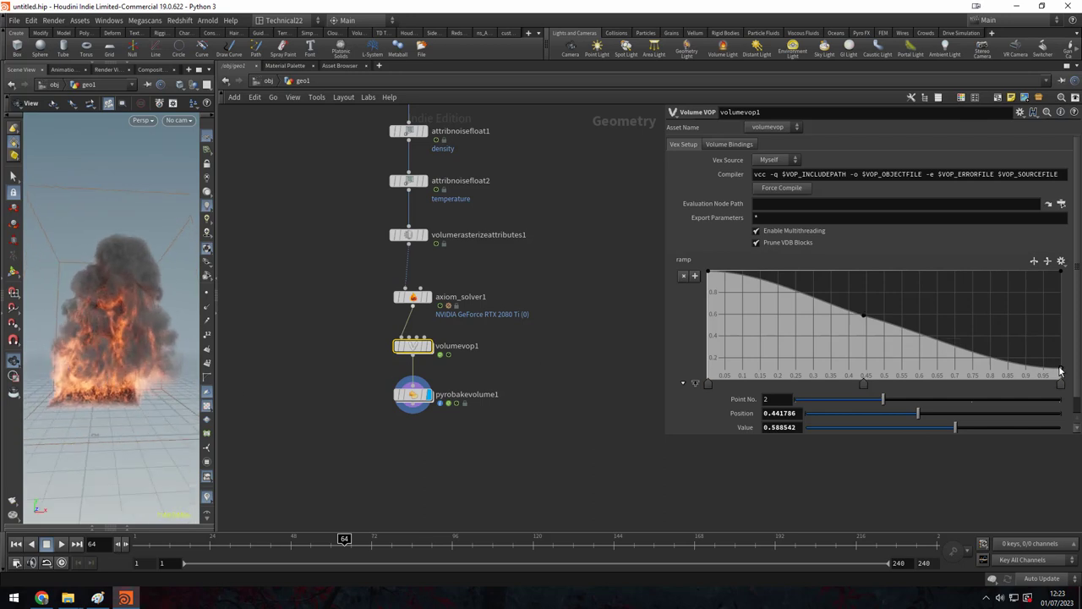
pyautogui.moveTo(1063, 370)
pyautogui.mouseDown()
pyautogui.moveTo(1072, 388)
pyautogui.moveTo(1026, 386)
pyautogui.mouseUp()
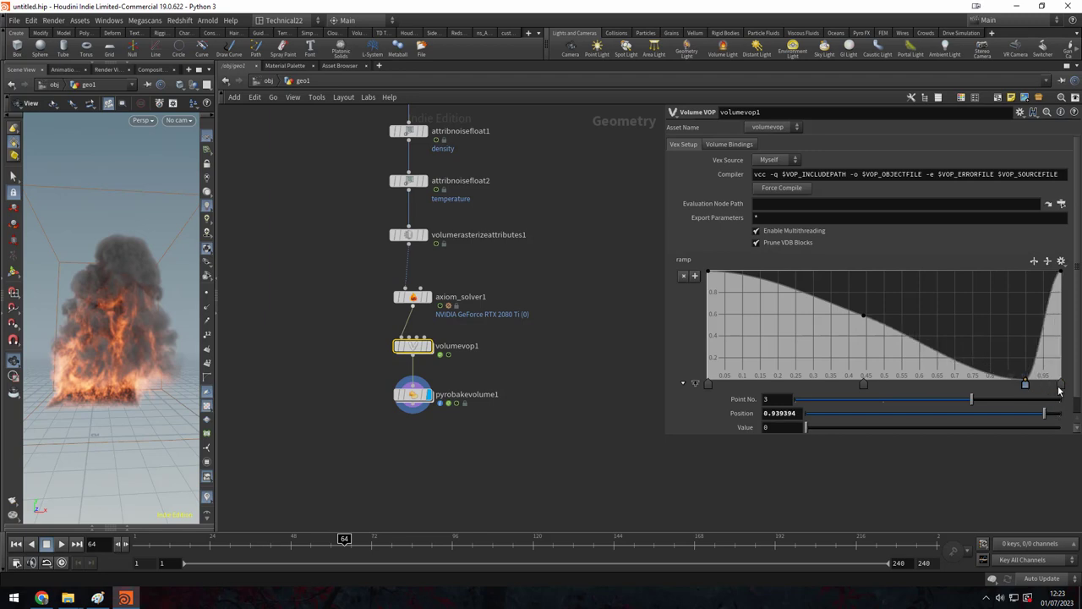
pyautogui.keyDown('ctrl'); pyautogui.click(1061, 386); pyautogui.keyUp('ctrl')
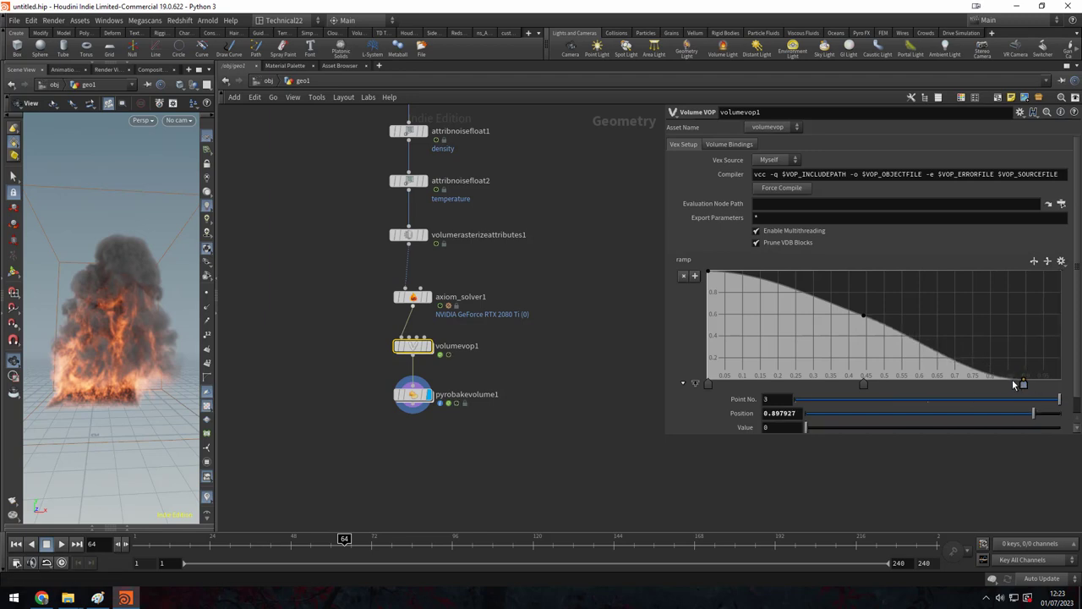
pyautogui.moveTo(1014, 385)
pyautogui.mouseDown()
pyautogui.moveTo(954, 391)
pyautogui.moveTo(1058, 389)
pyautogui.mouseUp()
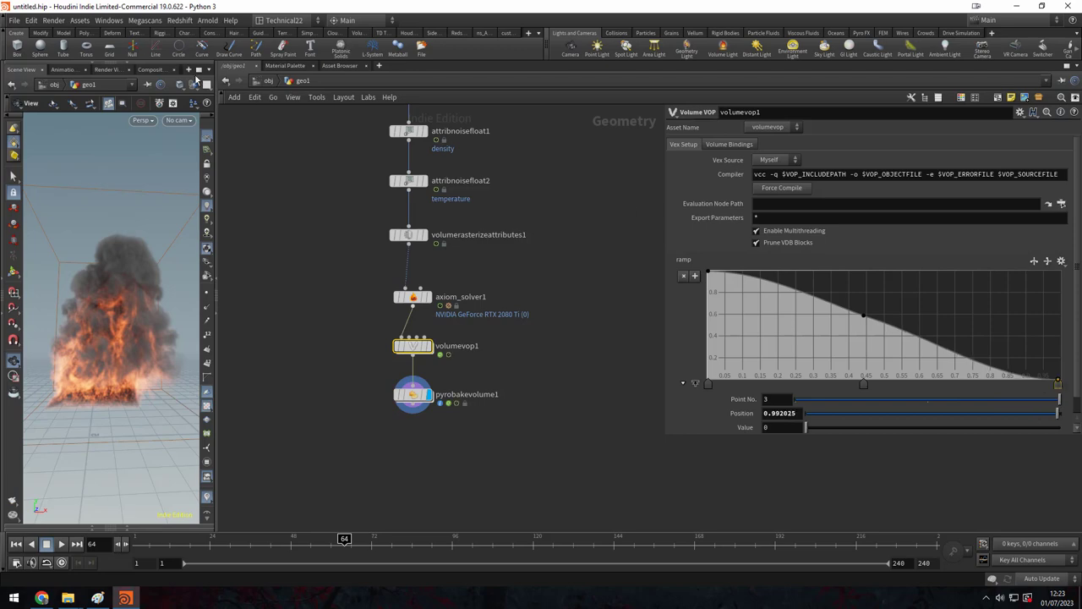
pyautogui.click(198, 69)
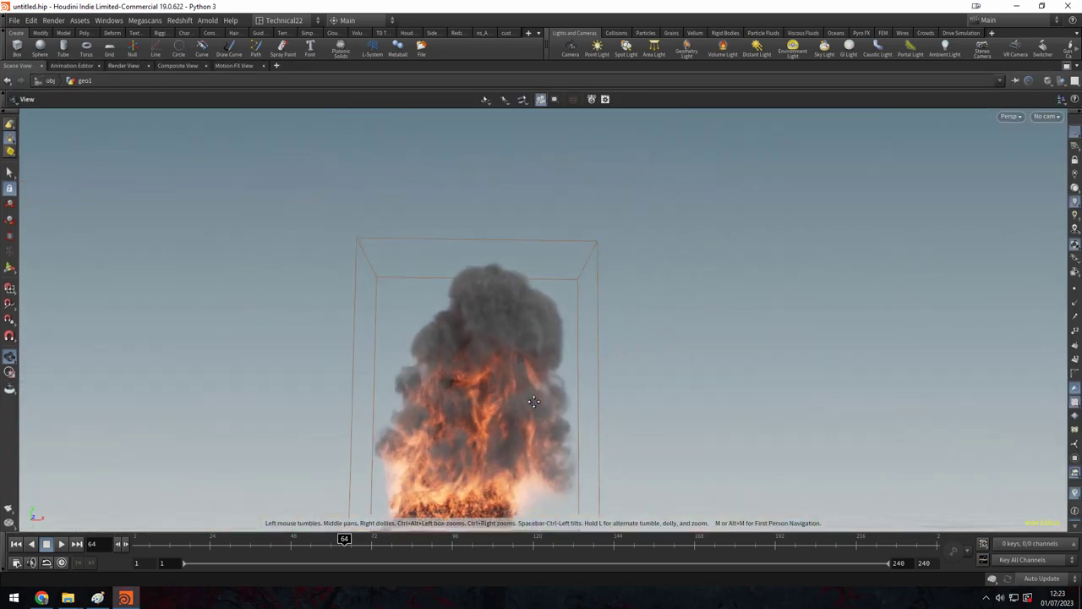
# Replay the explosion from the first frame and stop playback at frame 76.
pyautogui.moveTo(534, 400); pyautogui.dragTo(502, 418)
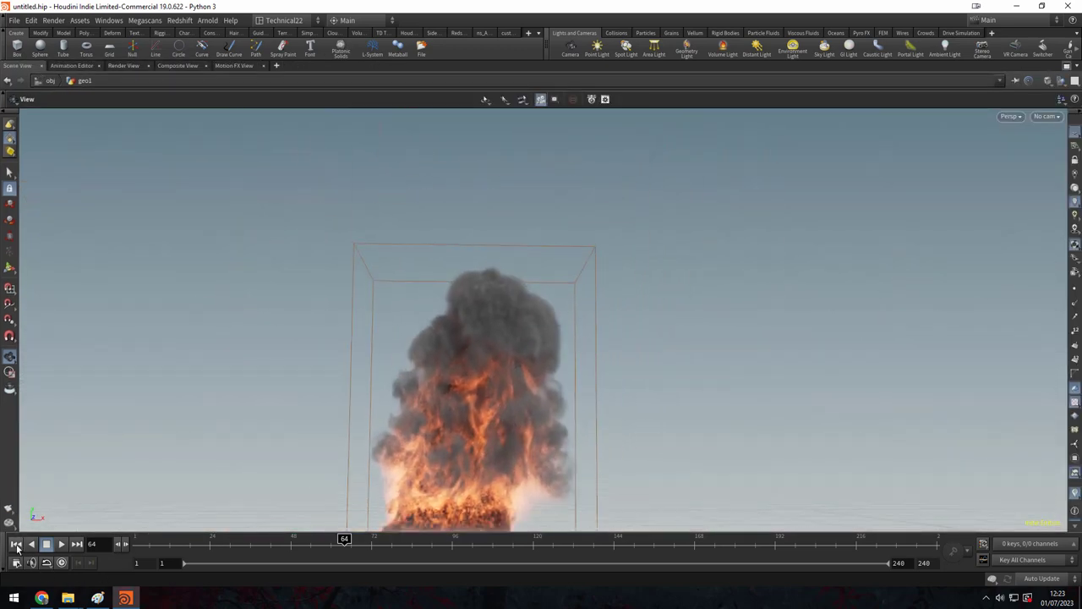
pyautogui.click(15, 544)
pyautogui.click(61, 544)
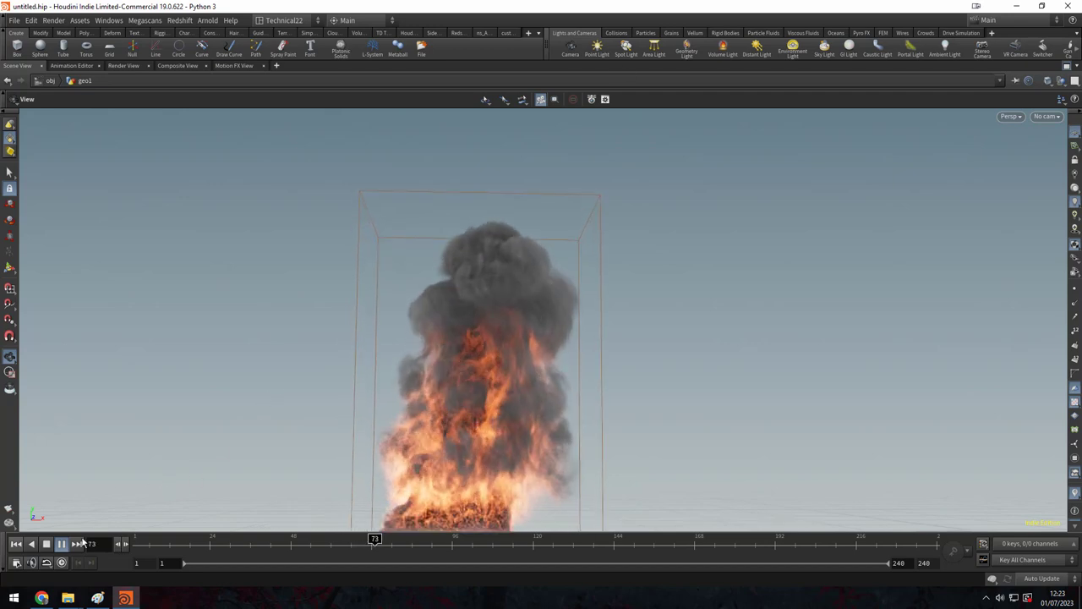
pyautogui.click(47, 546)
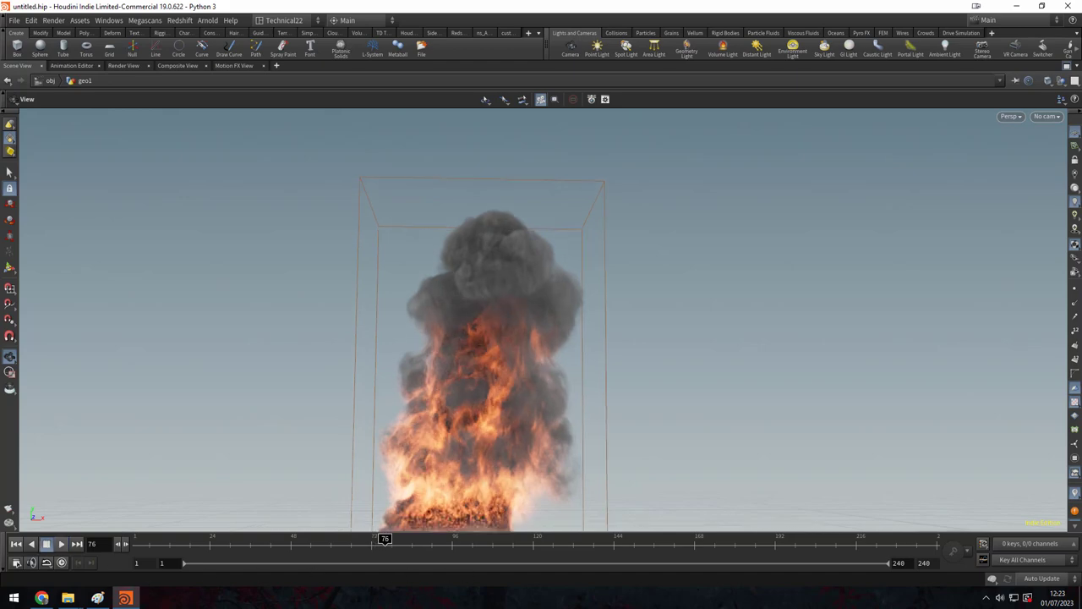